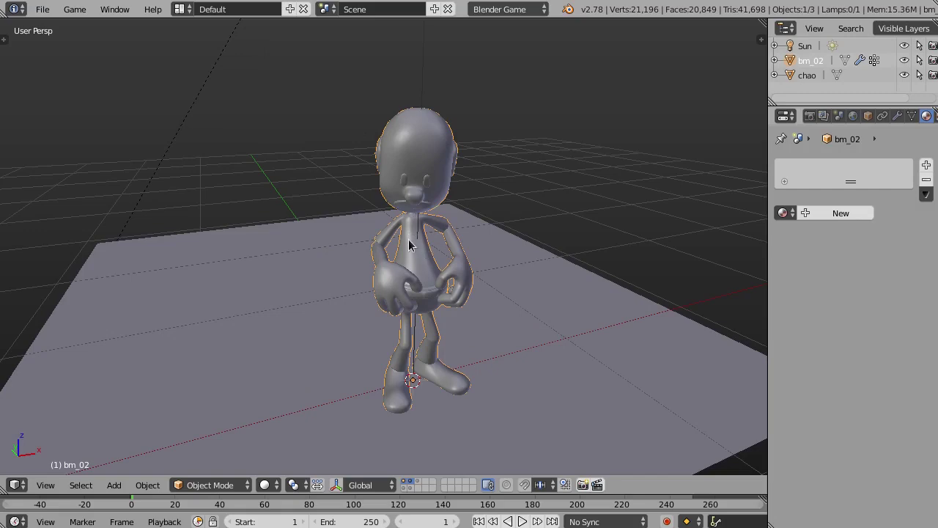
Step: Examine the scene's character, the sun lamp with its shadow settings, and the floor plane
{"action": "middle_click_drag", "start_coordinate": [435, 236], "coordinate": [396, 257]}
{"action": "scroll", "coordinate": [396, 257], "scroll_direction": "down", "scroll_amount": 3}
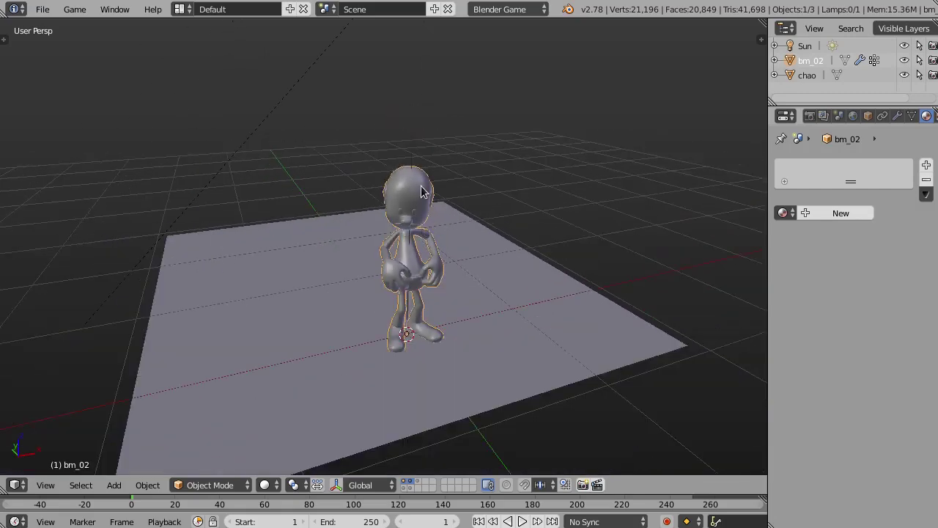
{"action": "middle_click_drag", "start_coordinate": [422, 213], "coordinate": [410, 219]}
{"action": "right_click", "coordinate": [404, 30]}
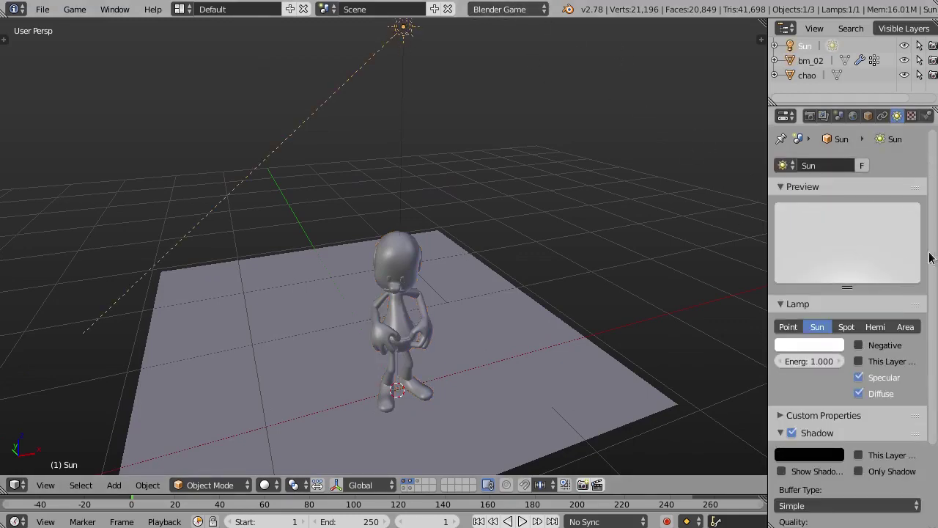
{"action": "scroll", "coordinate": [931, 259], "scroll_direction": "down", "scroll_amount": 4}
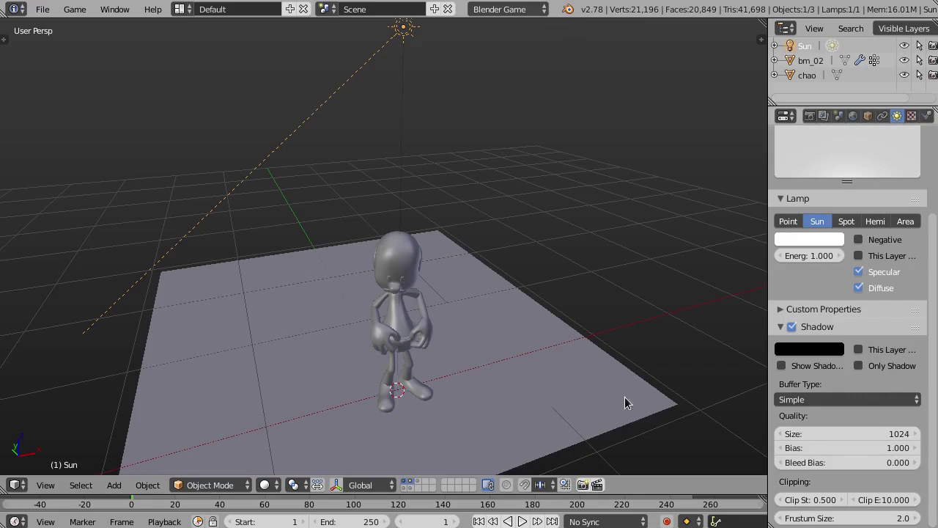
{"action": "middle_click_drag", "start_coordinate": [461, 332], "coordinate": [545, 308]}
{"action": "right_click", "coordinate": [545, 308]}
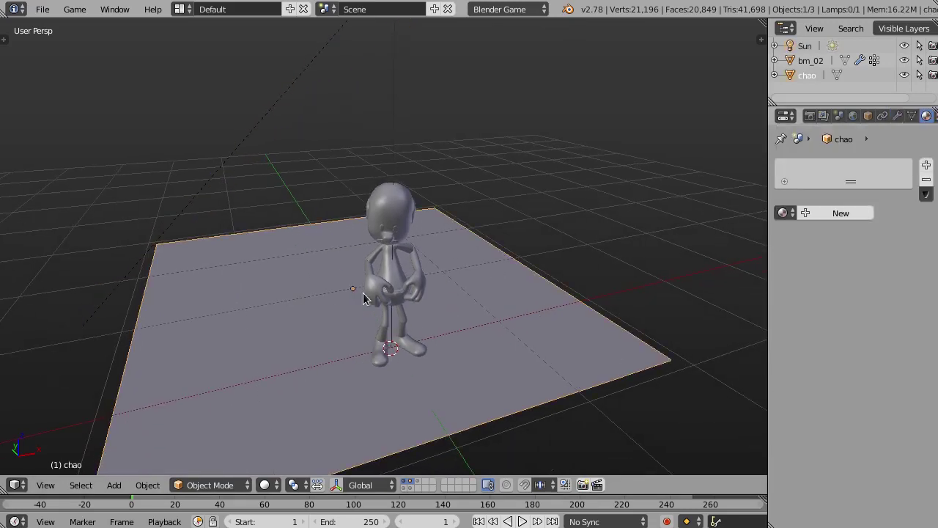
{"action": "right_click", "coordinate": [363, 296]}
{"action": "mouse_move", "coordinate": [363, 295]}
{"action": "middle_mouse_down"}
{"action": "mouse_move", "coordinate": [370, 242]}
{"action": "mouse_move", "coordinate": [297, 280]}
{"action": "mouse_move", "coordinate": [320, 267]}
{"action": "mouse_move", "coordinate": [406, 297]}
{"action": "mouse_move", "coordinate": [380, 295]}
{"action": "middle_mouse_up"}
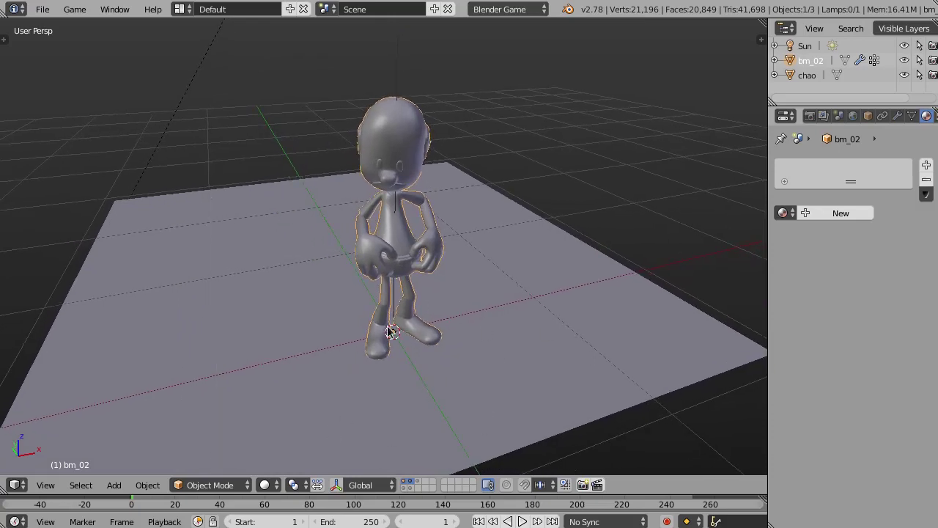
Step: Set the 3D viewport's material mode to GLSL in its shading properties
{"action": "key", "text": "n"}
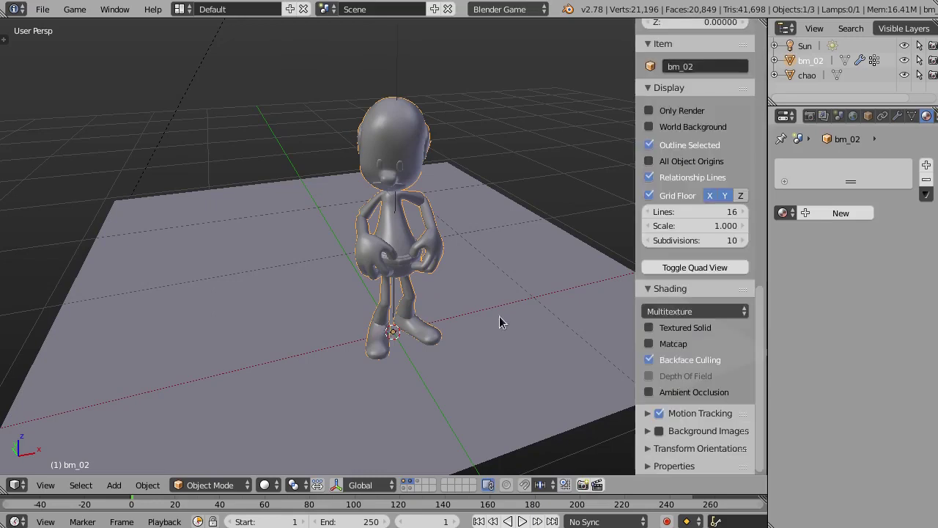
{"action": "left_click", "coordinate": [689, 314]}
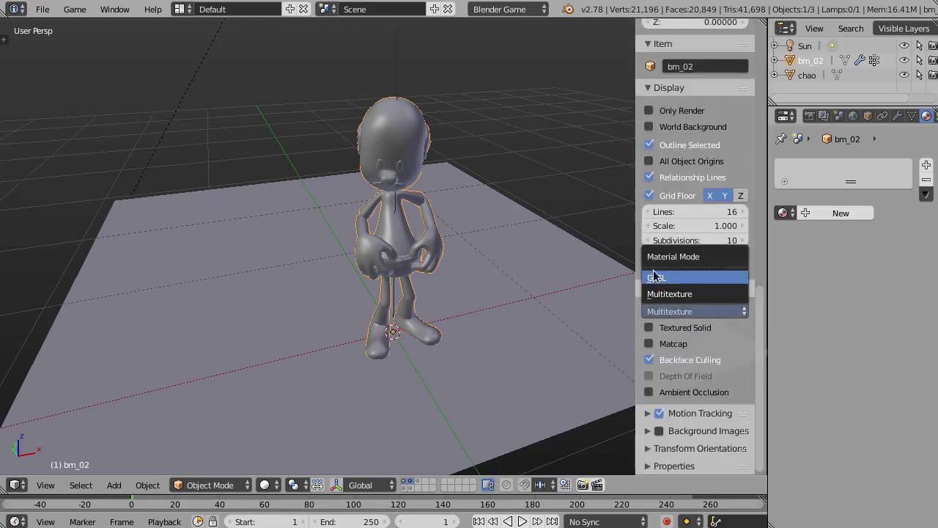
{"action": "left_click", "coordinate": [679, 280]}
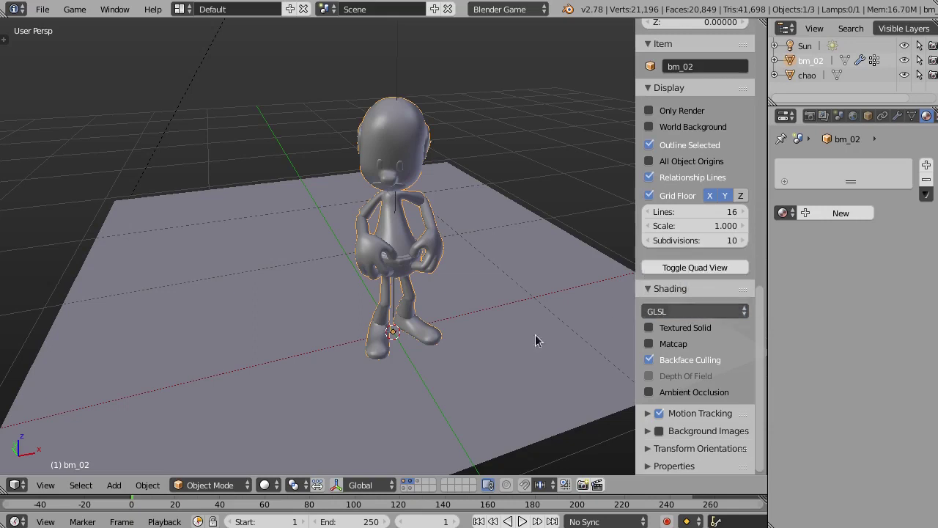
{"action": "key", "text": "n"}
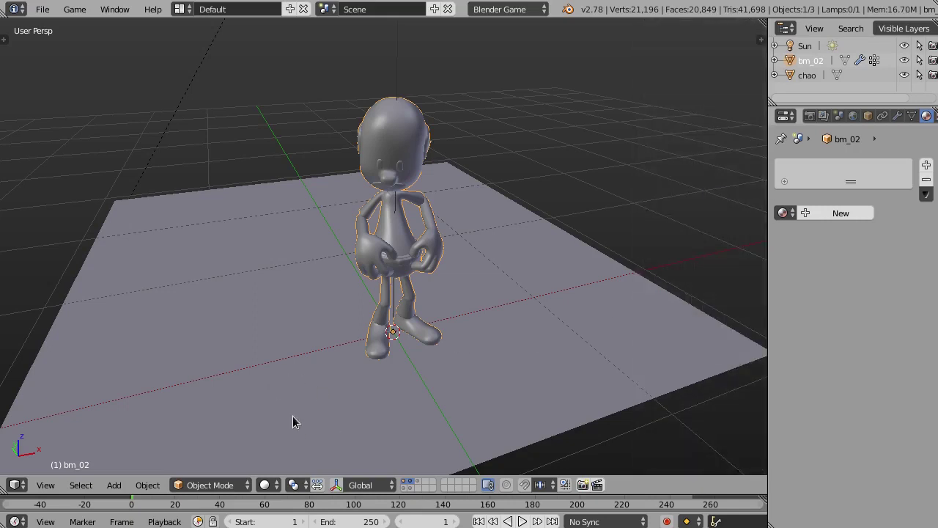
Step: Switch the viewport shading to Texture and check the shadow the character casts on the floor
{"action": "key", "text": "alt+z"}
{"action": "left_click", "coordinate": [270, 485]}
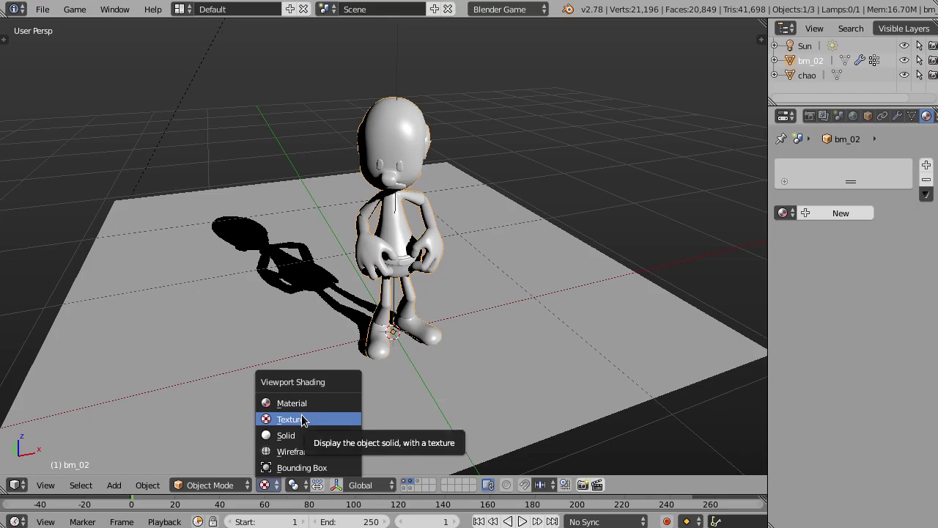
{"action": "left_click", "coordinate": [291, 422]}
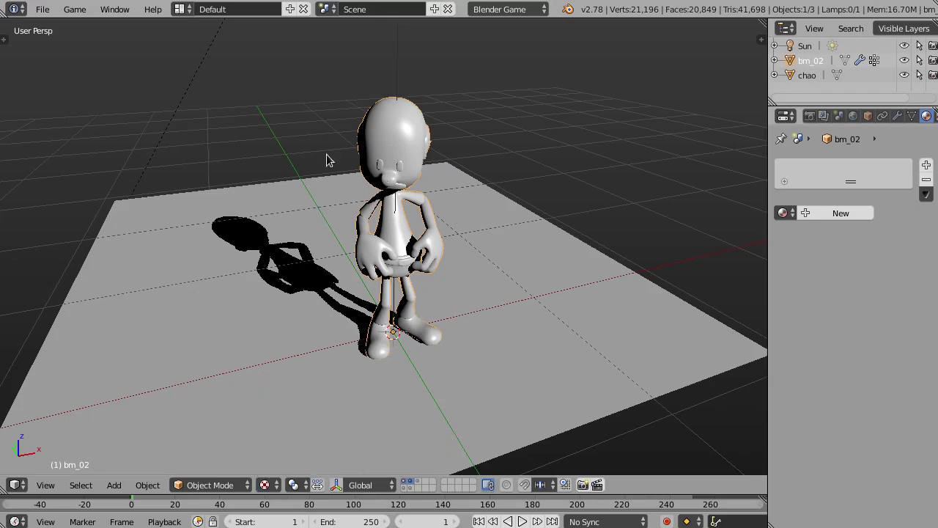
{"action": "middle_click_drag", "start_coordinate": [356, 241], "coordinate": [363, 209]}
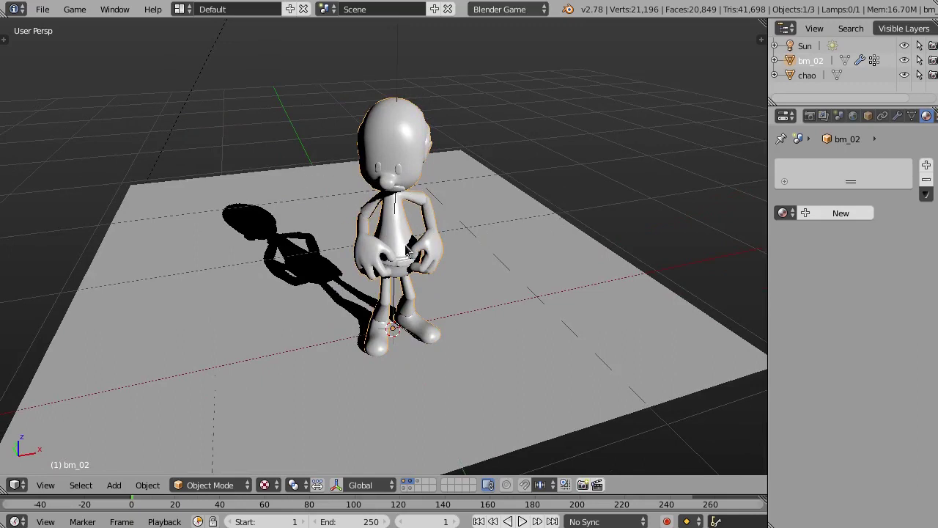
{"action": "middle_click_drag", "start_coordinate": [336, 269], "coordinate": [277, 258]}
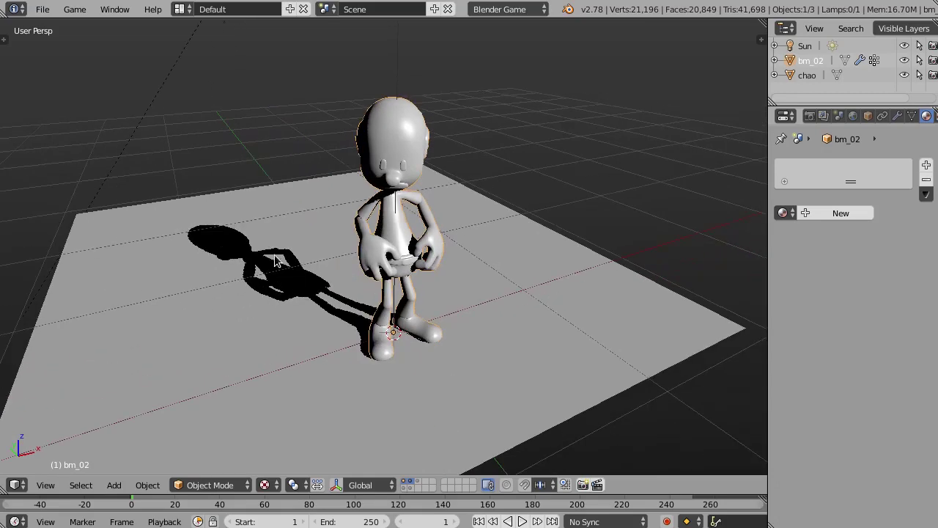
{"action": "middle_click_drag", "start_coordinate": [339, 241], "coordinate": [458, 257]}
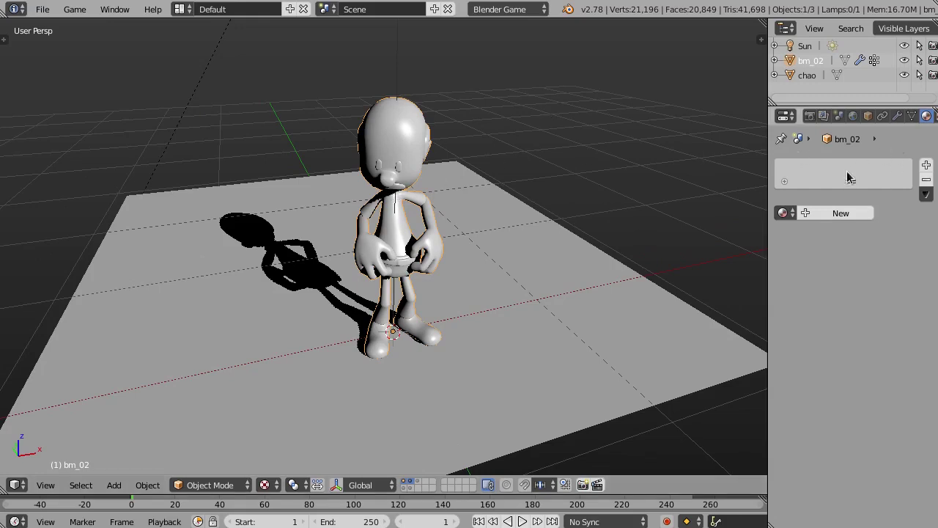
Step: Add a material to the character with a white diffuse colour, diffuse intensity 1.000 and specular intensity 0.000
{"action": "left_click", "coordinate": [839, 213]}
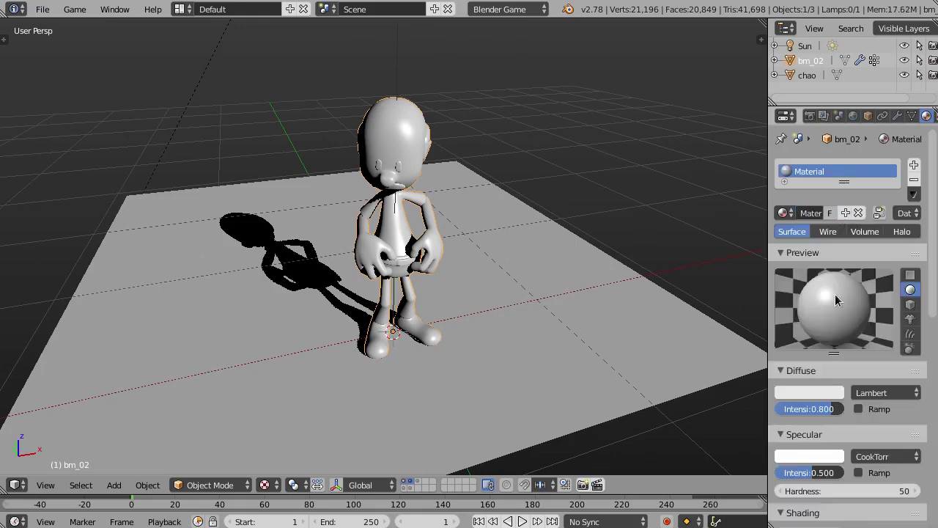
{"action": "left_click_drag", "start_coordinate": [801, 413], "coordinate": [872, 411]}
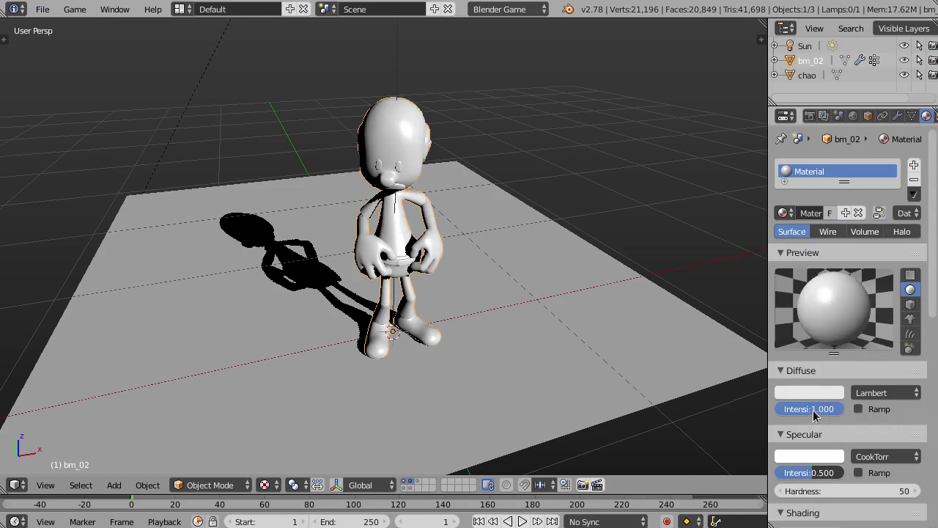
{"action": "left_click", "coordinate": [823, 394]}
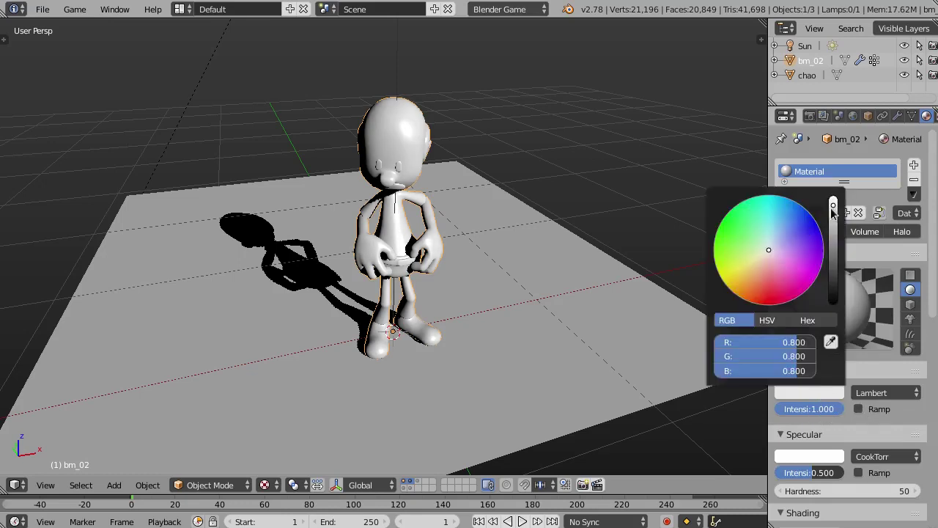
{"action": "left_click_drag", "start_coordinate": [833, 212], "coordinate": [833, 201]}
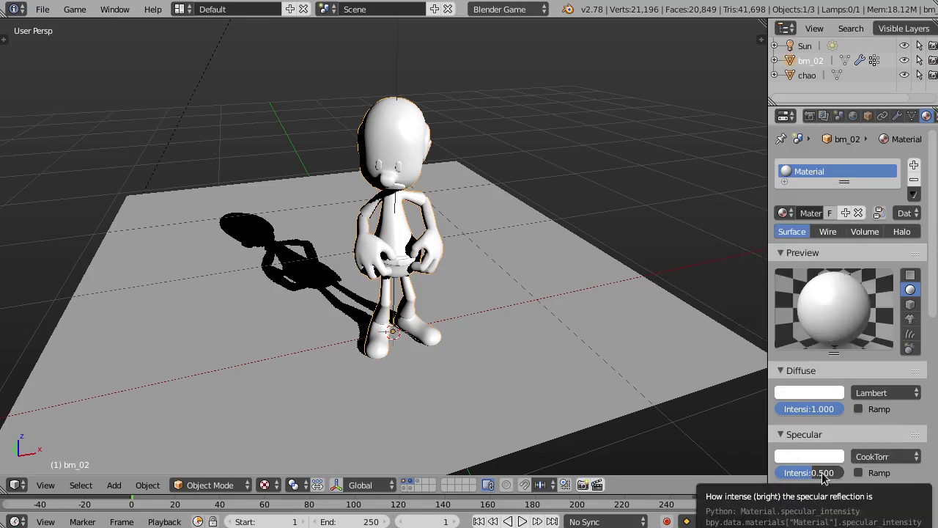
{"action": "left_click_drag", "start_coordinate": [825, 477], "coordinate": [778, 477]}
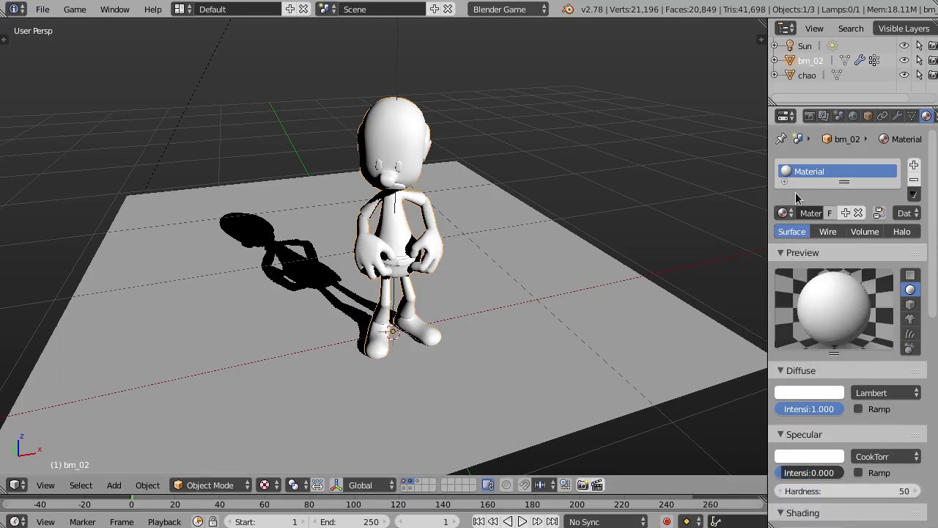
Step: Add a new image texture to the character's material and name it shadow0
{"action": "scroll", "coordinate": [909, 116], "scroll_direction": "down", "scroll_amount": 2}
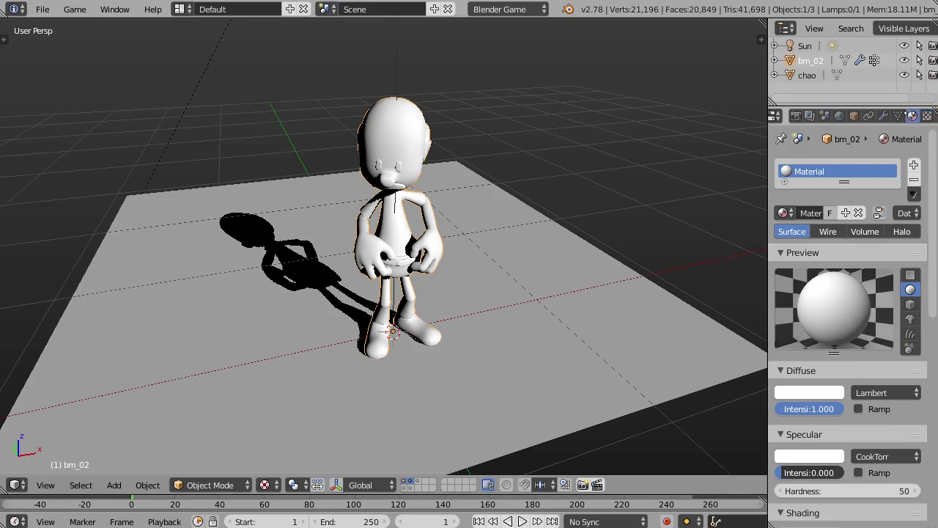
{"action": "left_click", "coordinate": [916, 117]}
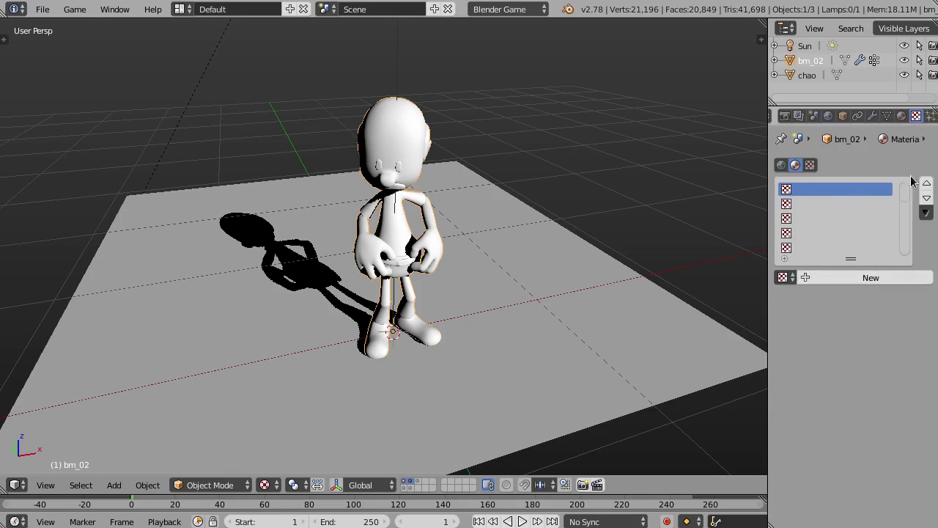
{"action": "left_click", "coordinate": [866, 277]}
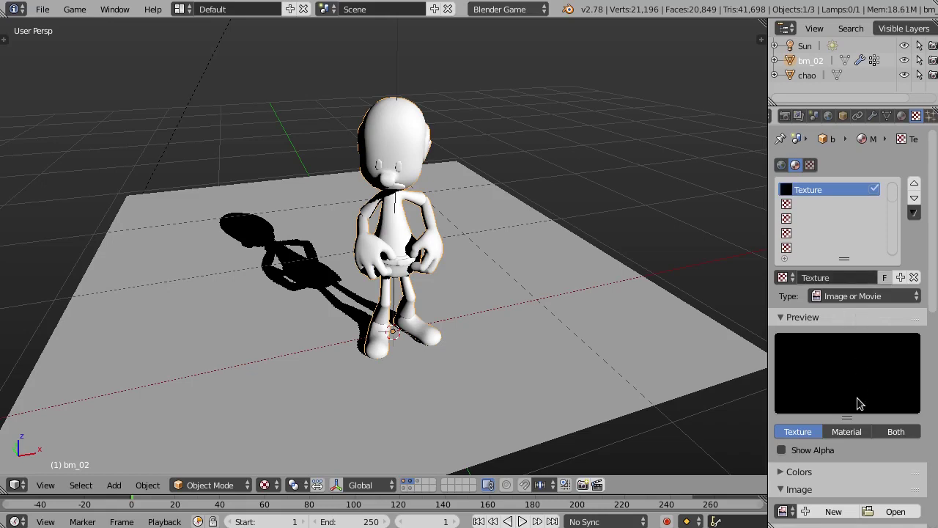
{"action": "left_click", "coordinate": [838, 277]}
{"action": "type", "text": "s"}
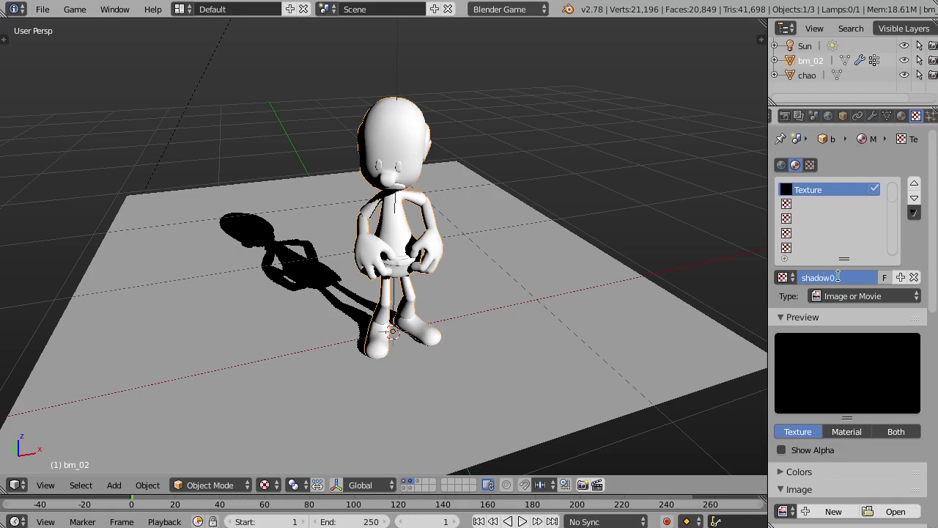
{"action": "type", "text": "hadow0"}
{"action": "key", "text": "Return"}
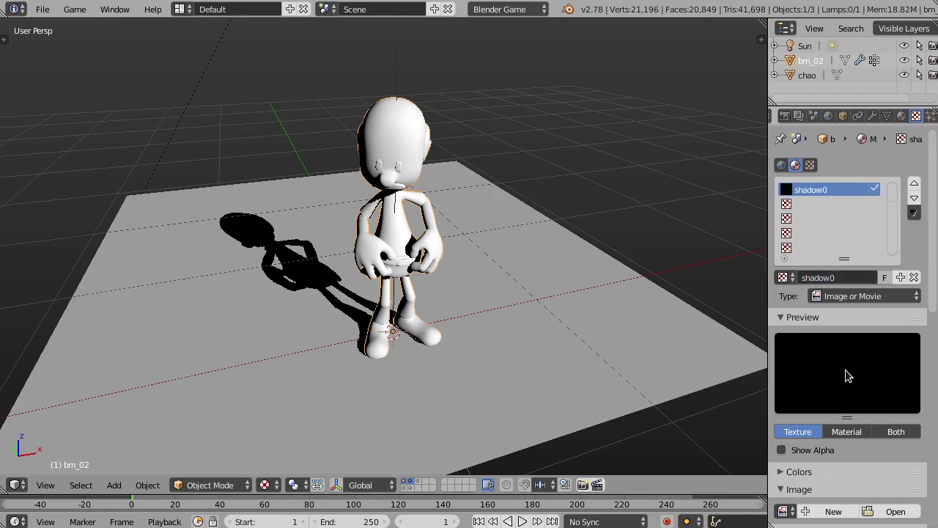
Step: Load shadow20.png from the textures folder as the image of the shadow0 texture
{"action": "left_click", "coordinate": [896, 512]}
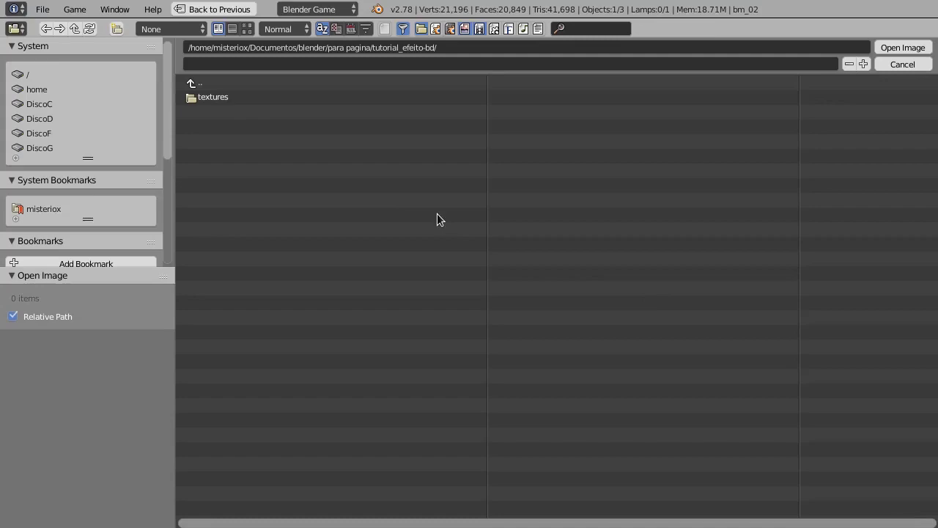
{"action": "left_click", "coordinate": [243, 99]}
{"action": "left_click", "coordinate": [248, 28]}
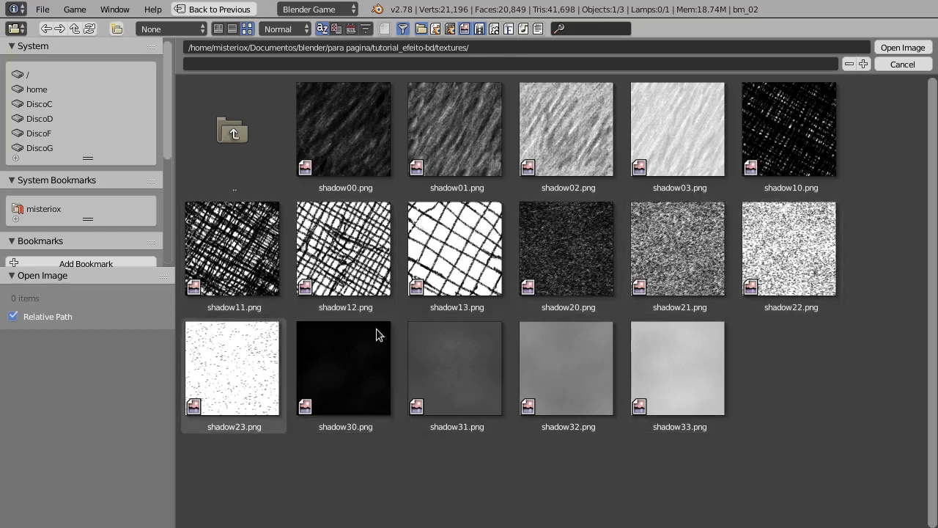
{"action": "double_click", "coordinate": [578, 254]}
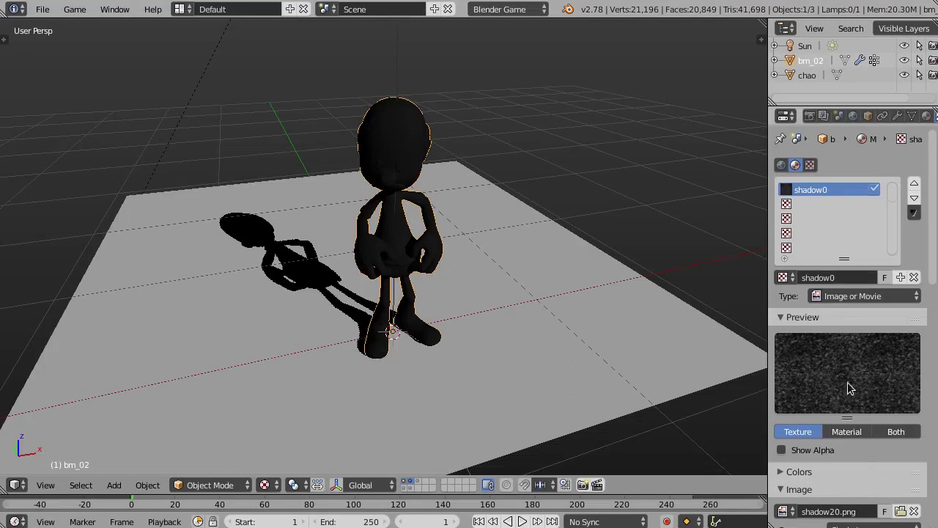
Step: Make a copy of the shadow0 texture named shadow1 and load shadow21.png as its image
{"action": "left_click", "coordinate": [901, 282]}
{"action": "left_click", "coordinate": [830, 279]}
{"action": "left_click_drag", "start_coordinate": [830, 279], "coordinate": [869, 281]}
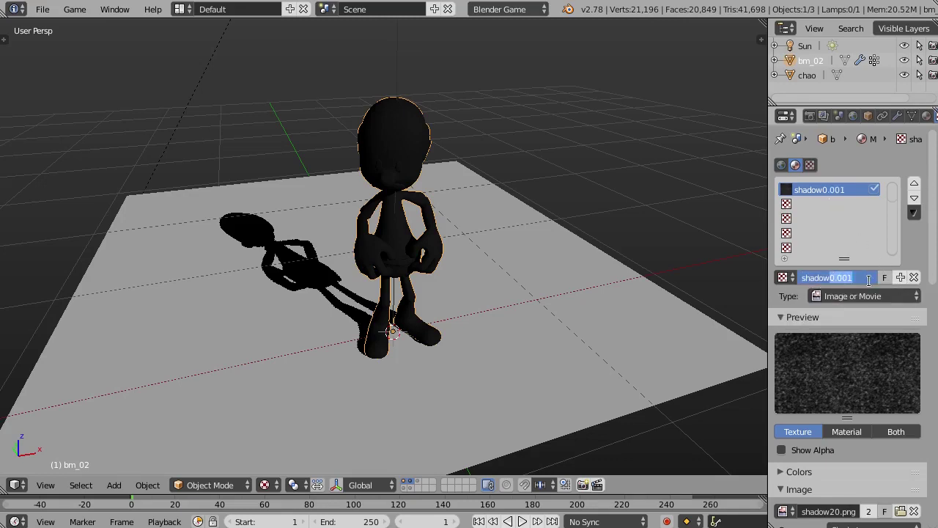
{"action": "type", "text": "1"}
{"action": "key", "text": "Return"}
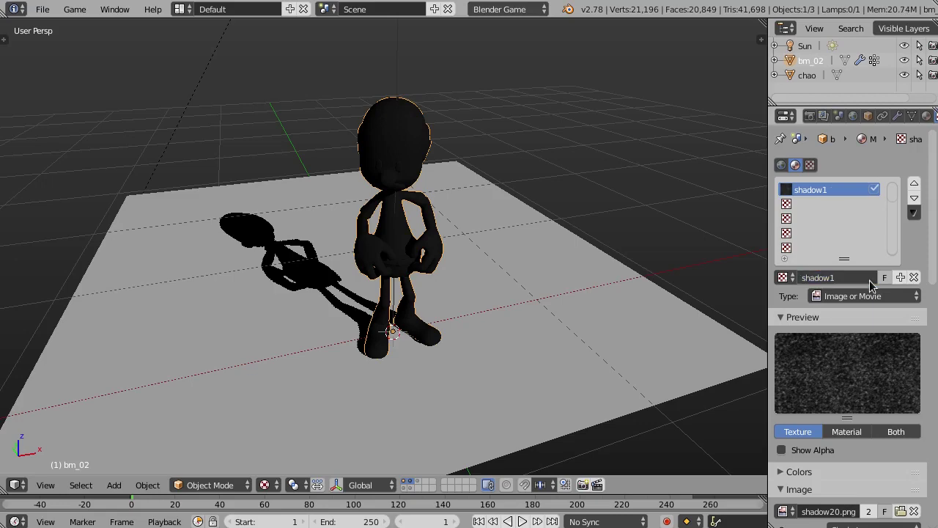
{"action": "left_click", "coordinate": [905, 512]}
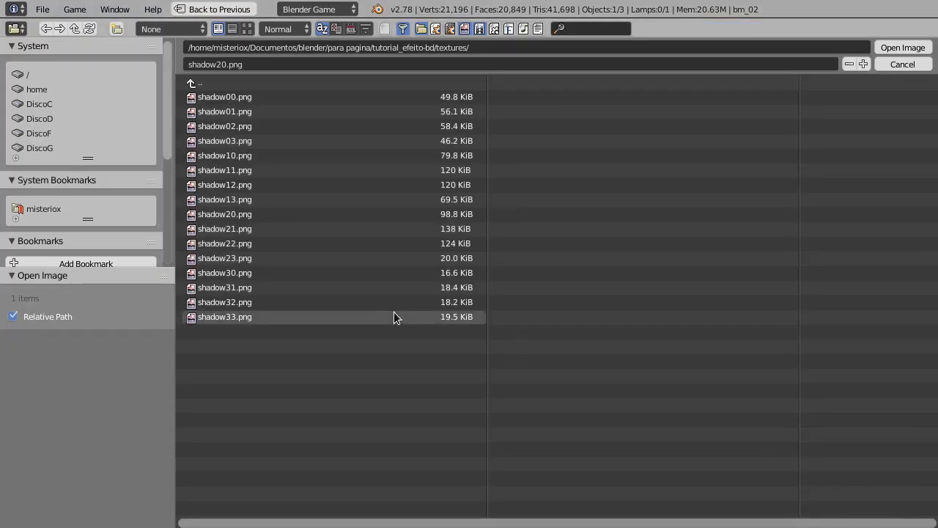
{"action": "double_click", "coordinate": [235, 230]}
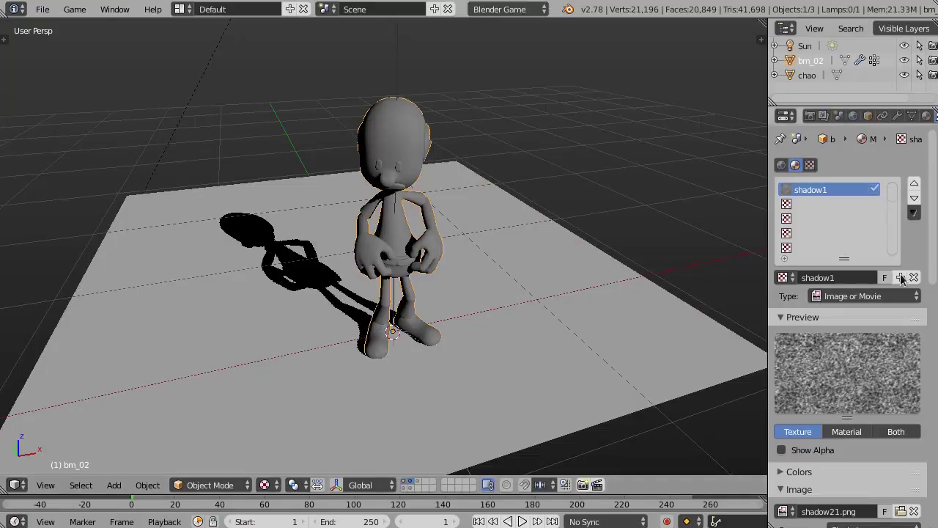
Step: Make a copy of the shadow1 texture named shadow2 and load shadow22.png as its image
{"action": "left_click", "coordinate": [902, 278]}
{"action": "left_click", "coordinate": [849, 284]}
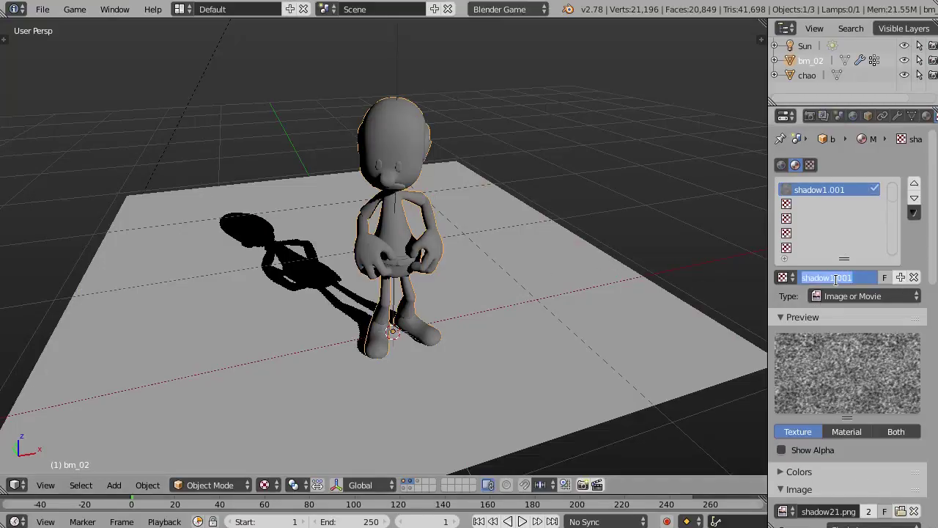
{"action": "left_click_drag", "start_coordinate": [821, 280], "coordinate": [869, 279]}
{"action": "type", "text": "2"}
{"action": "key", "text": "Return"}
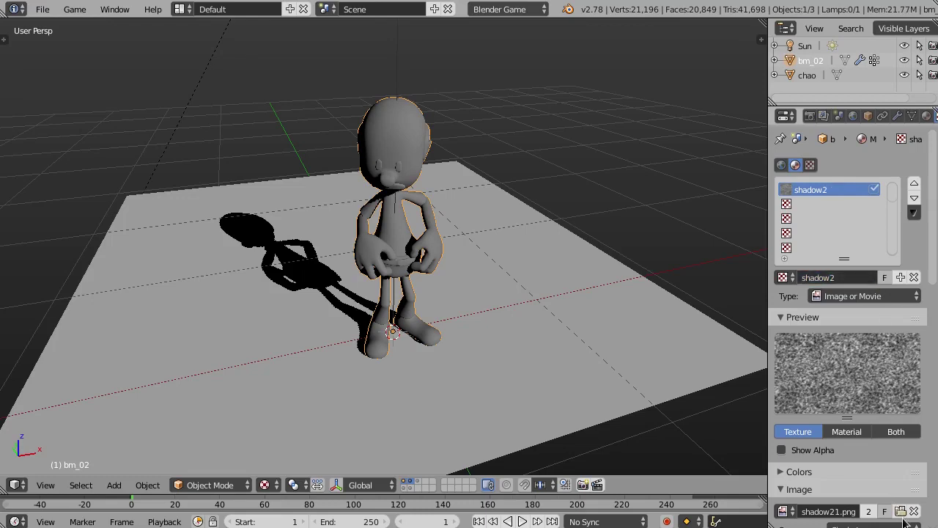
{"action": "left_click", "coordinate": [901, 512]}
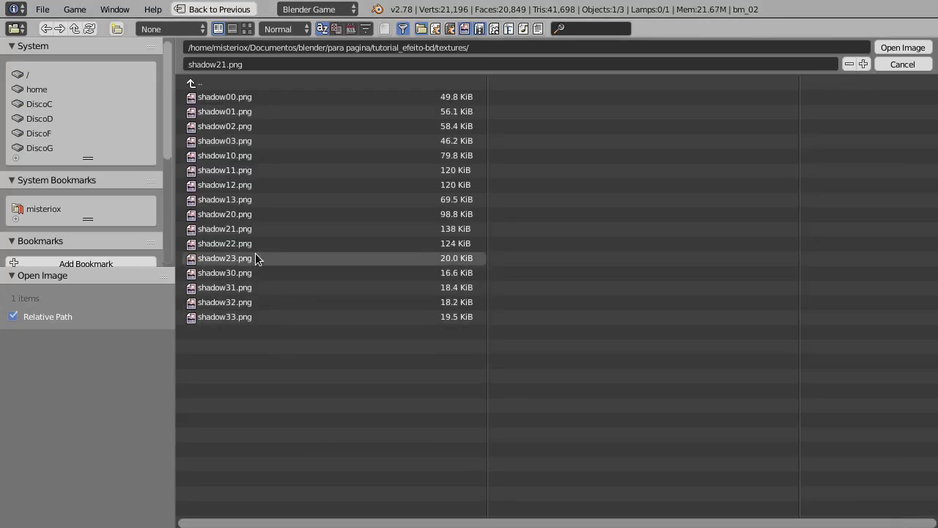
{"action": "double_click", "coordinate": [234, 243]}
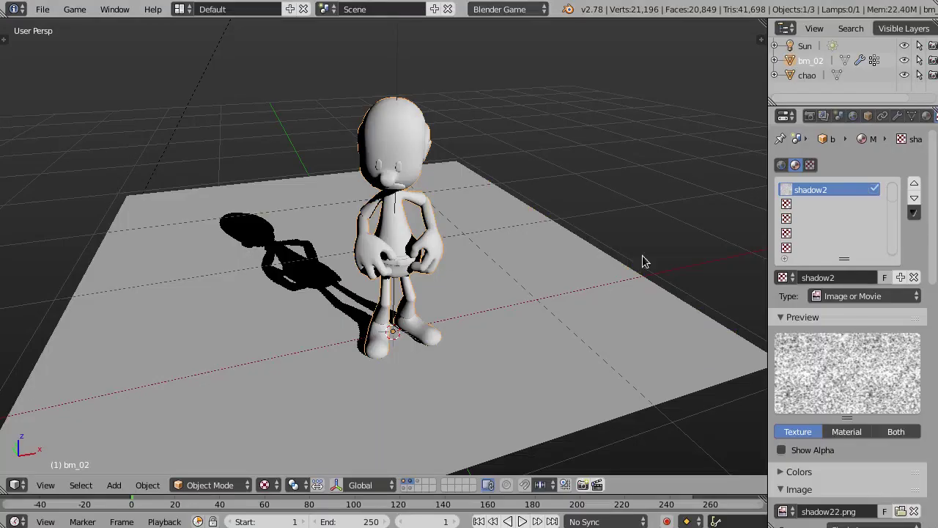
Step: Make a copy of the shadow2 texture named shadow3 and load shadow23.png as its image
{"action": "left_click", "coordinate": [901, 277]}
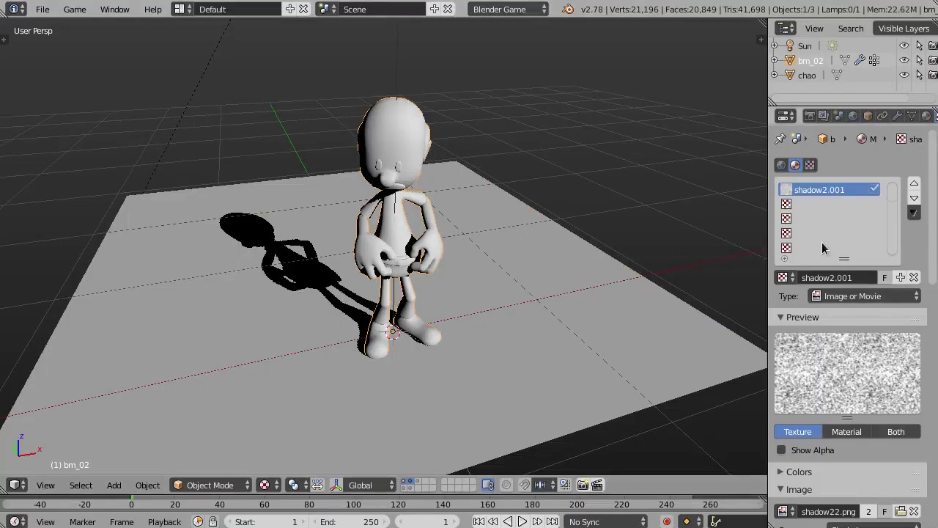
{"action": "left_click", "coordinate": [835, 277]}
{"action": "left_click_drag", "start_coordinate": [830, 277], "coordinate": [871, 279]}
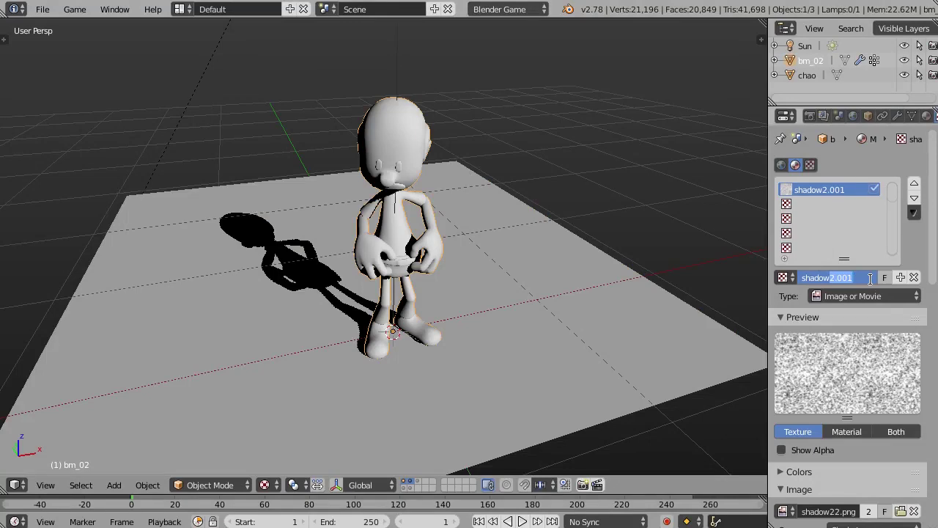
{"action": "type", "text": "3"}
{"action": "key", "text": "Return"}
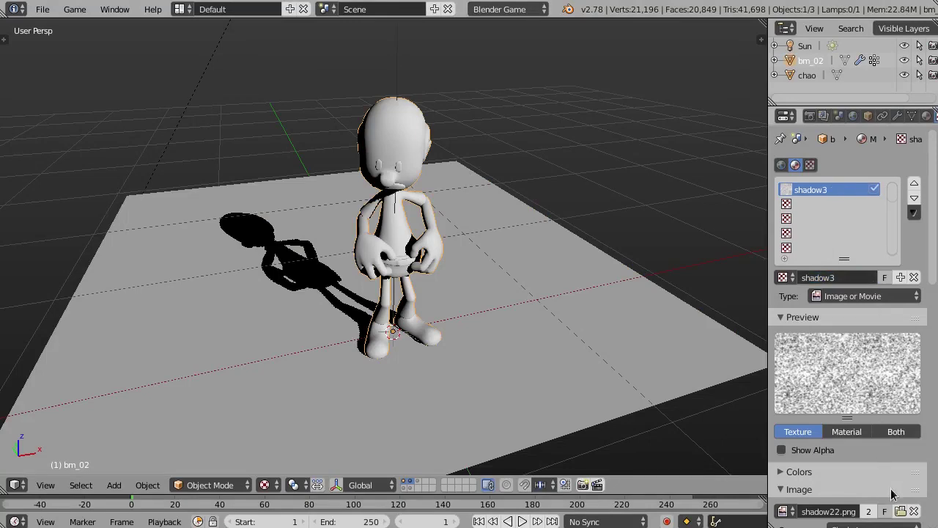
{"action": "left_click", "coordinate": [901, 512]}
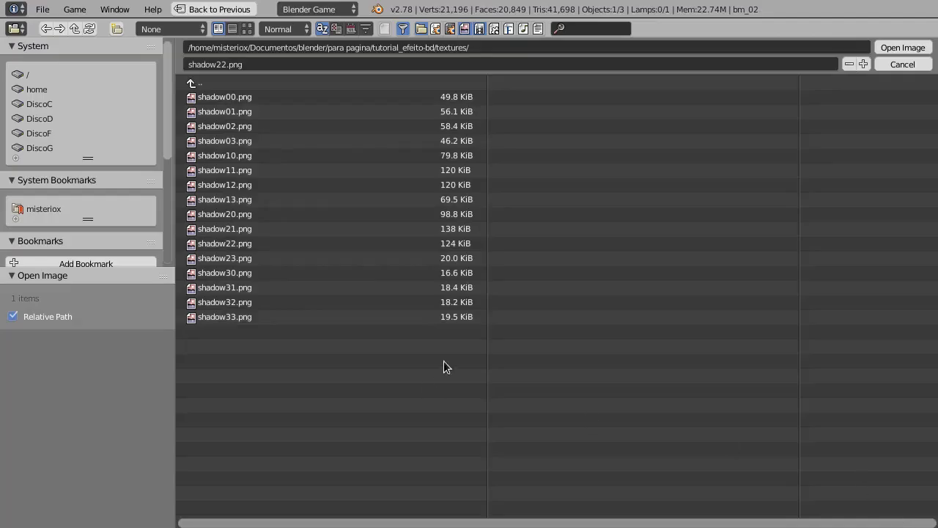
{"action": "double_click", "coordinate": [248, 261]}
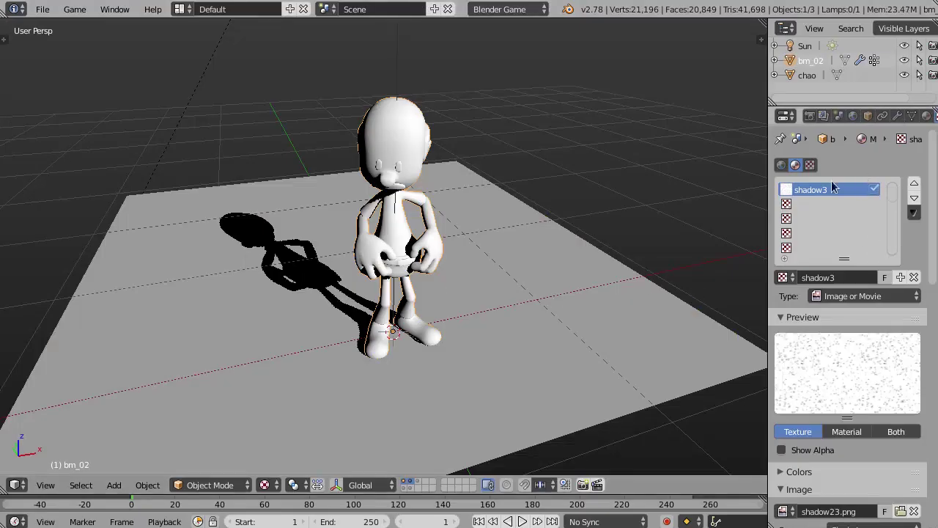
Step: Unlink the shadow3 texture from the material's texture slot and enable shader nodes for the character's material
{"action": "left_click", "coordinate": [914, 277]}
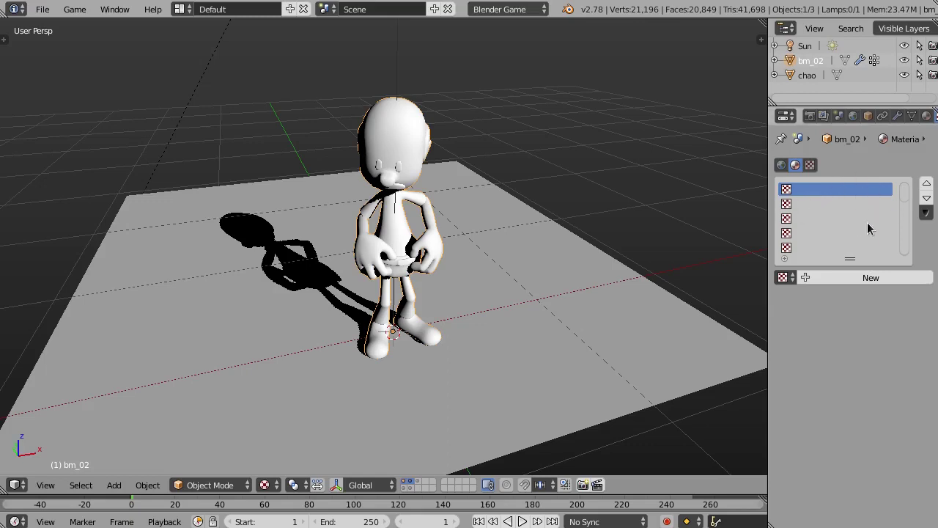
{"action": "left_click", "coordinate": [928, 117]}
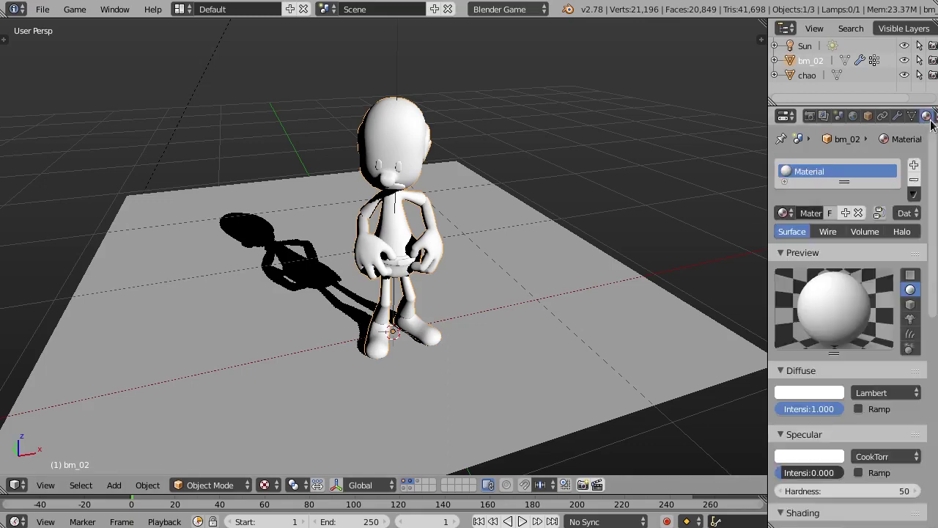
{"action": "left_click", "coordinate": [882, 215]}
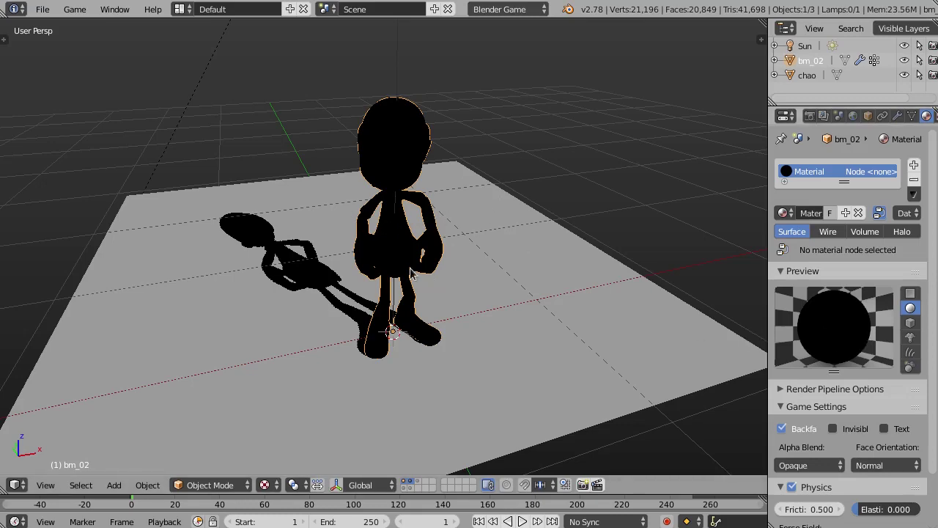
Step: Split the 3D view into two areas and turn the larger one into a Node Editor
{"action": "middle_click_drag", "start_coordinate": [336, 246], "coordinate": [378, 251], "text": "shift"}
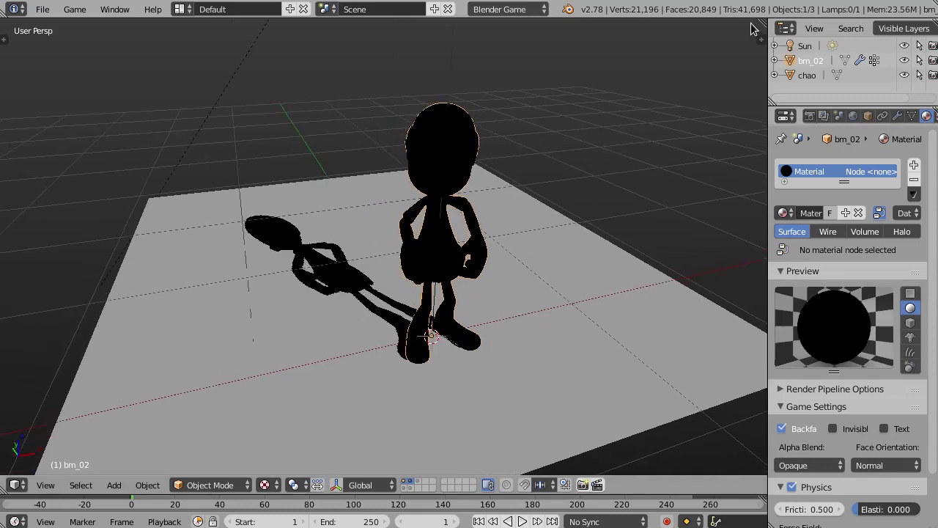
{"action": "left_click_drag", "start_coordinate": [761, 26], "coordinate": [618, 24]}
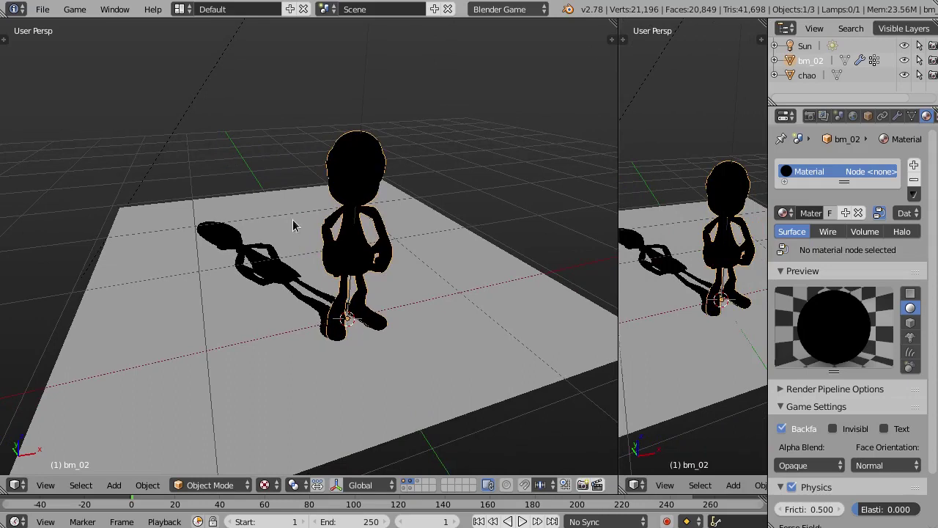
{"action": "mouse_move", "coordinate": [703, 214]}
{"action": "middle_mouse_down"}
{"action": "mouse_move", "coordinate": [687, 212]}
{"action": "mouse_move", "coordinate": [705, 209]}
{"action": "mouse_move", "coordinate": [695, 215]}
{"action": "middle_mouse_up"}
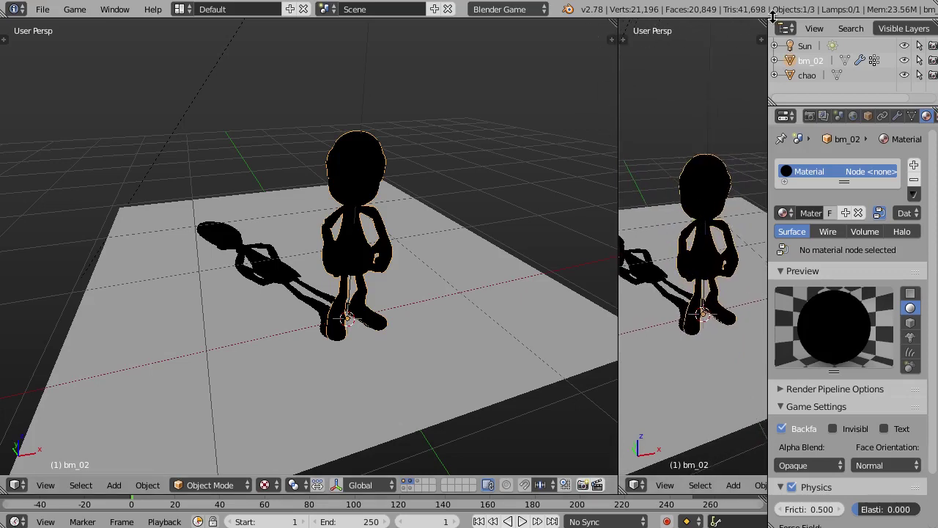
{"action": "left_click", "coordinate": [14, 485]}
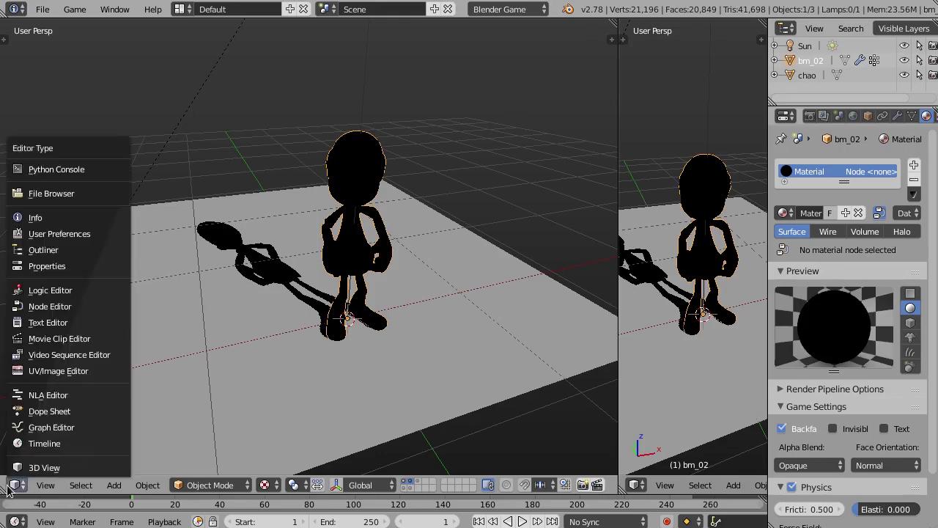
{"action": "left_click", "coordinate": [50, 306]}
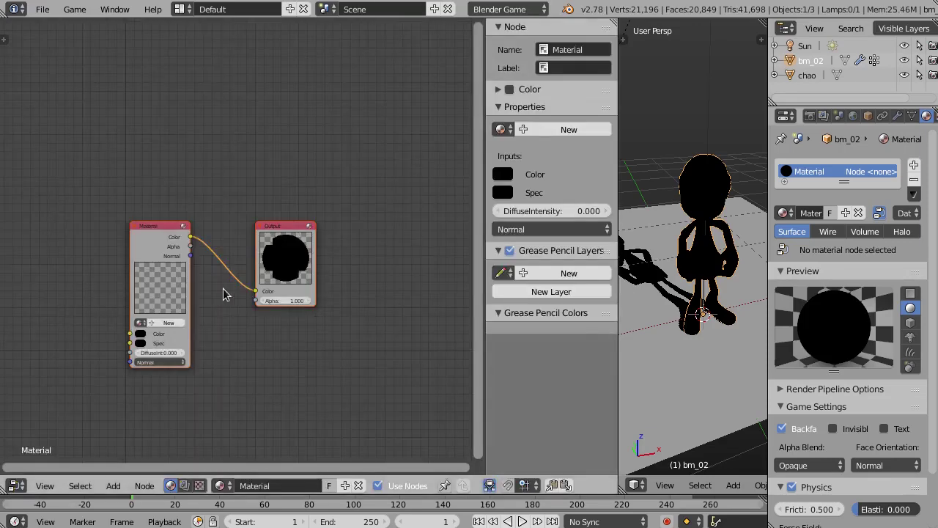
Step: Assign the existing material named Material to the Material node
{"action": "scroll", "coordinate": [81, 279], "scroll_direction": "up", "scroll_amount": 3}
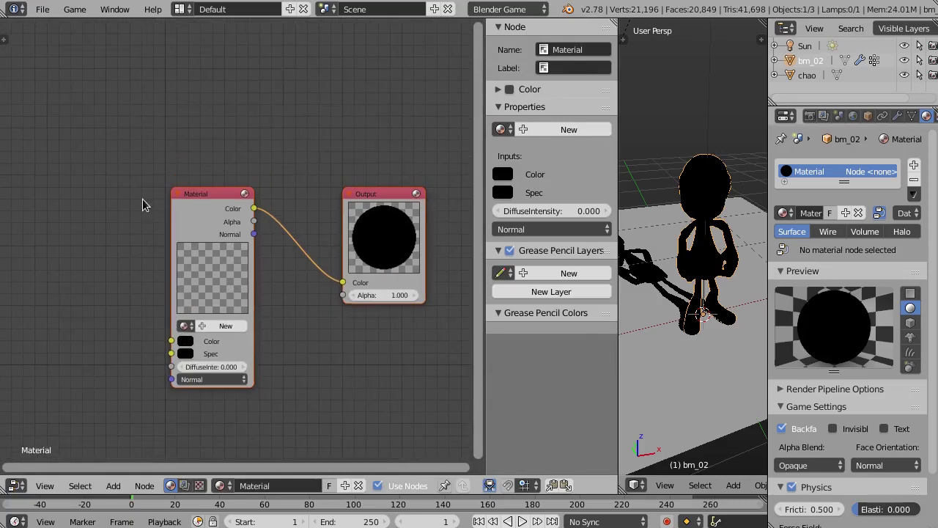
{"action": "scroll", "coordinate": [147, 220], "scroll_direction": "up", "scroll_amount": 1}
{"action": "left_click", "coordinate": [179, 332]}
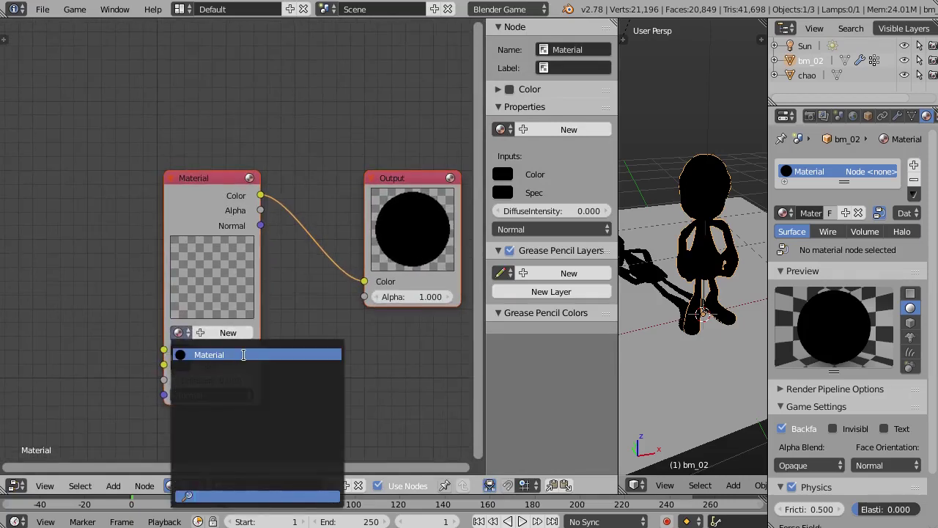
{"action": "left_click", "coordinate": [244, 355]}
Step: Move the Material and Output nodes far apart and hide the node properties sidebar to make room between them
{"action": "scroll", "coordinate": [203, 202], "scroll_direction": "down", "scroll_amount": 2}
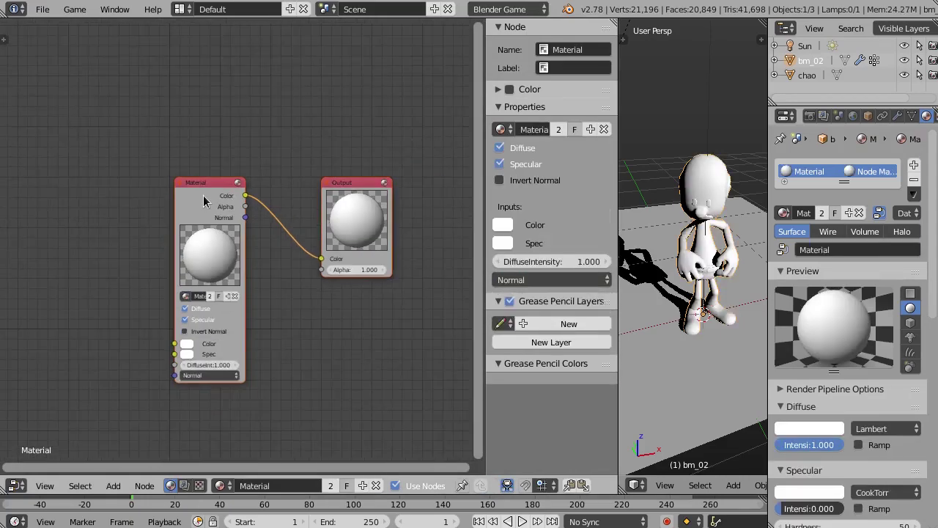
{"action": "left_click_drag", "start_coordinate": [204, 200], "coordinate": [53, 158]}
{"action": "scroll", "coordinate": [207, 248], "scroll_direction": "down", "scroll_amount": 3}
{"action": "middle_click_drag", "start_coordinate": [195, 268], "coordinate": [286, 263]}
{"action": "key", "text": "n"}
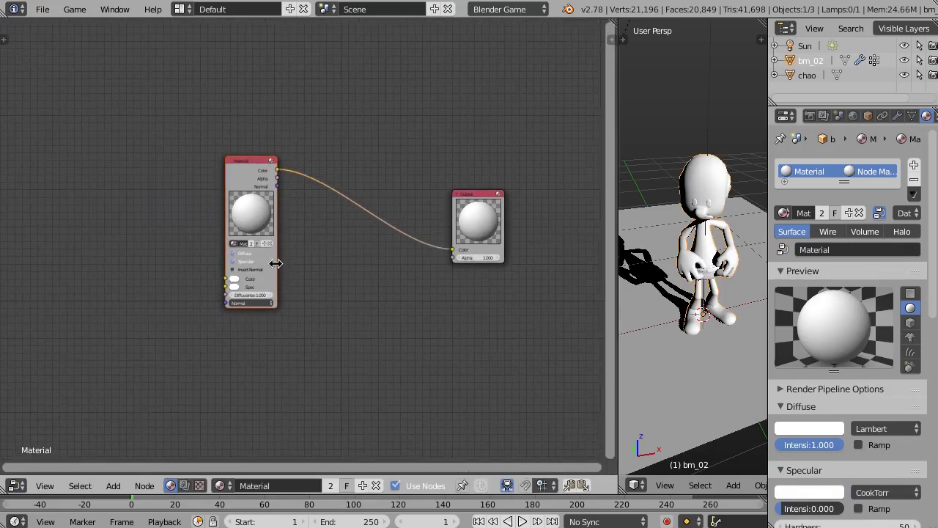
{"action": "key", "text": "g"}
{"action": "left_click", "coordinate": [154, 292]}
{"action": "key", "text": "g"}
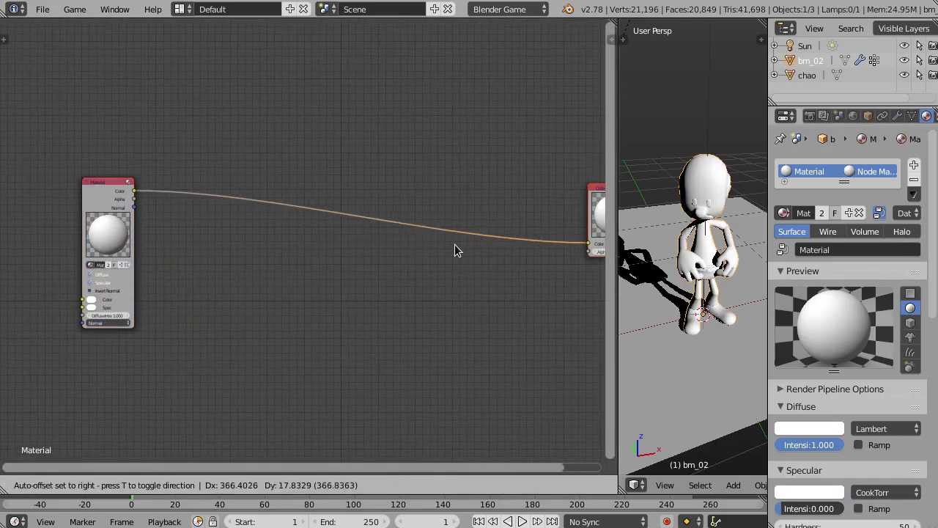
{"action": "left_click", "coordinate": [457, 245]}
{"action": "middle_click_drag", "start_coordinate": [402, 244], "coordinate": [374, 221]}
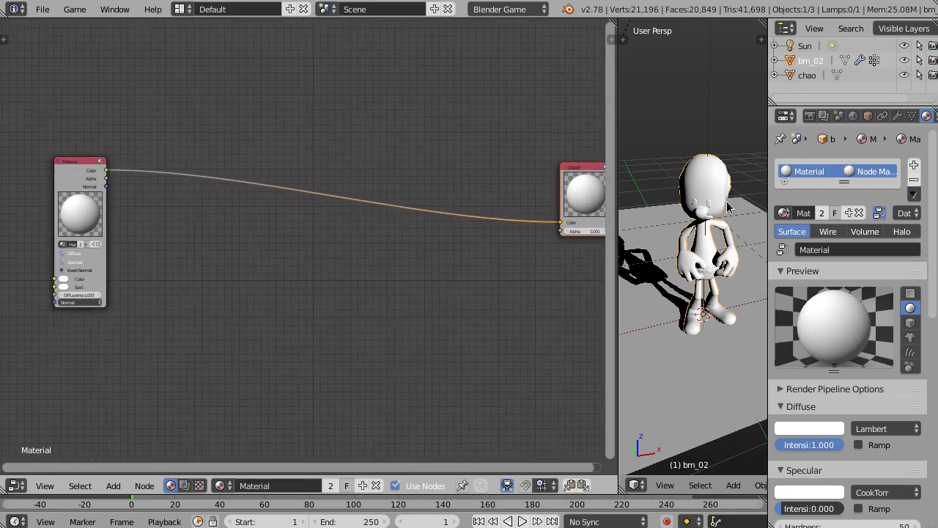
Step: Insert a Math node on the link between the Material and Output nodes and set its operation to Greater Than
{"action": "key", "text": "shift+a"}
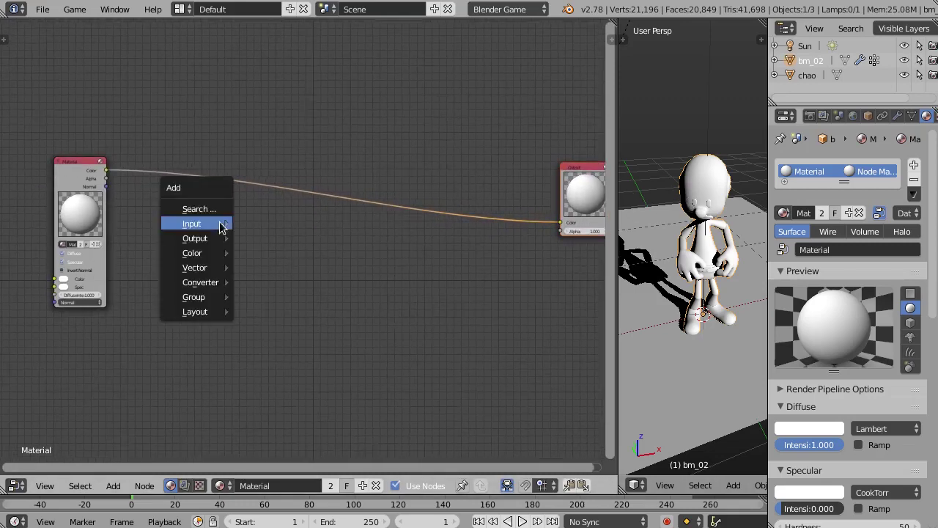
{"action": "mouse_move", "coordinate": [221, 226]}
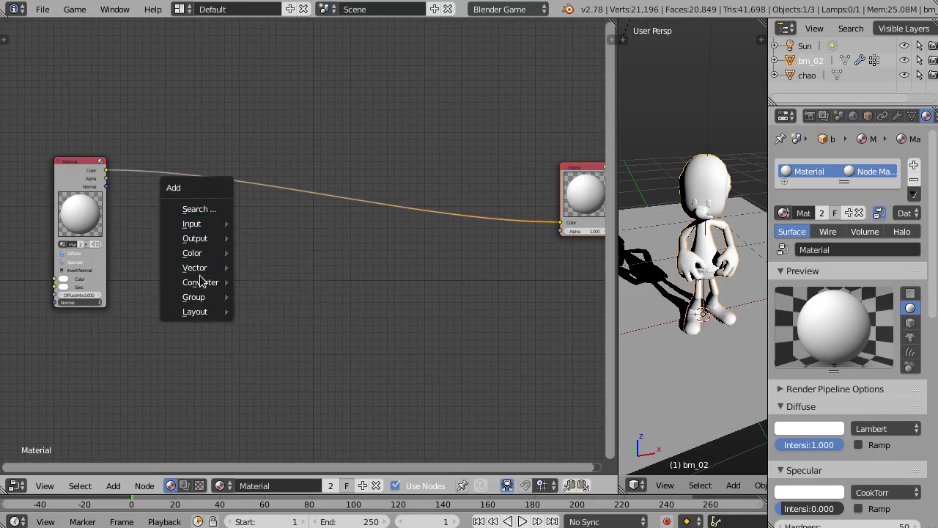
{"action": "mouse_move", "coordinate": [202, 285]}
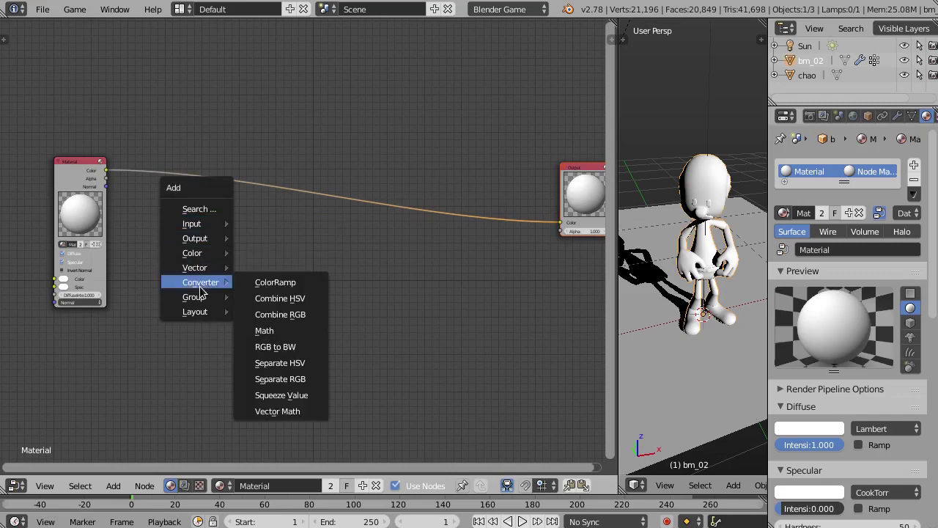
{"action": "left_click", "coordinate": [290, 331]}
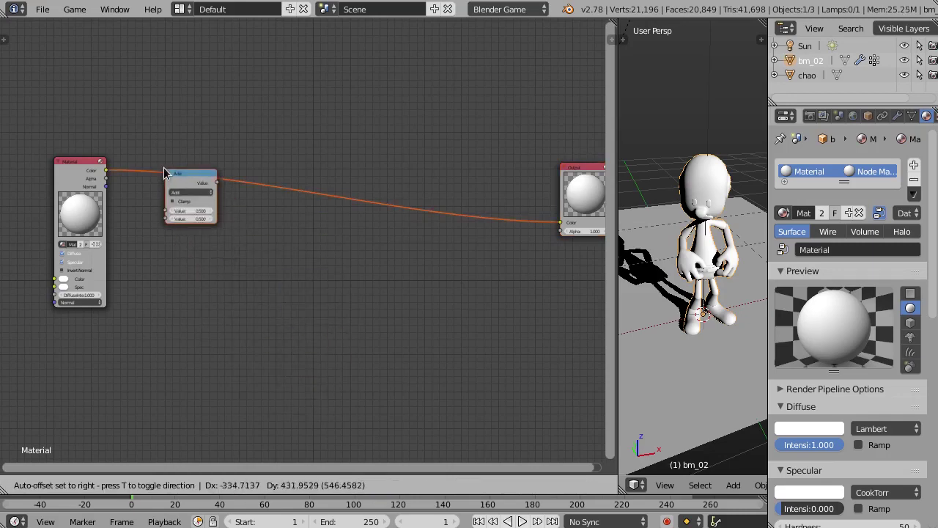
{"action": "left_click", "coordinate": [163, 169]}
{"action": "scroll", "coordinate": [157, 224], "scroll_direction": "up", "scroll_amount": 3}
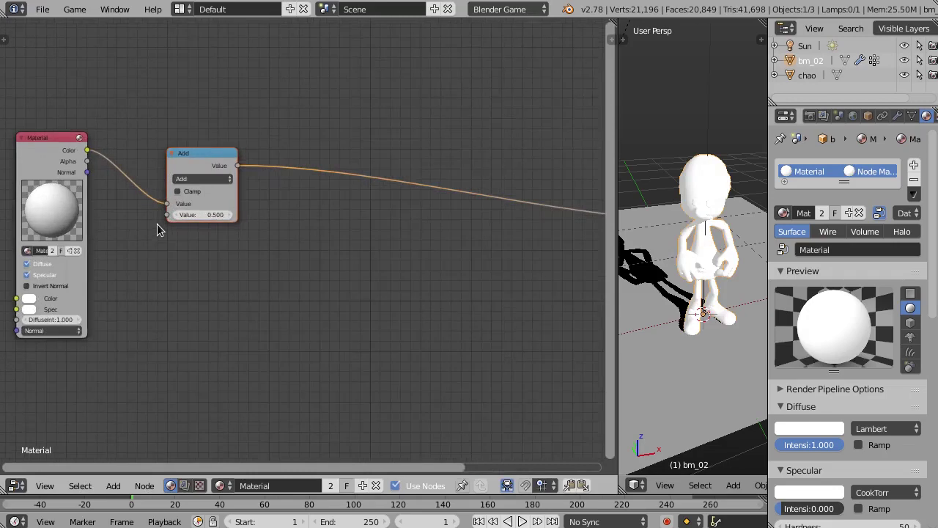
{"action": "left_click", "coordinate": [206, 167]}
{"action": "left_click", "coordinate": [220, 407]}
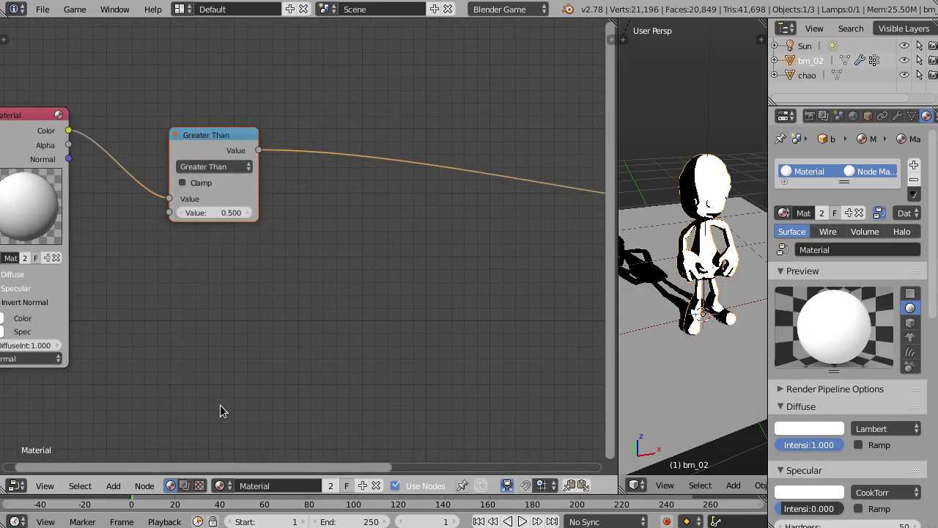
Step: Set the Greater Than node's comparison value to 0.250 and check the light and shadow split on the character
{"action": "scroll", "coordinate": [676, 268], "scroll_direction": "up", "scroll_amount": 4}
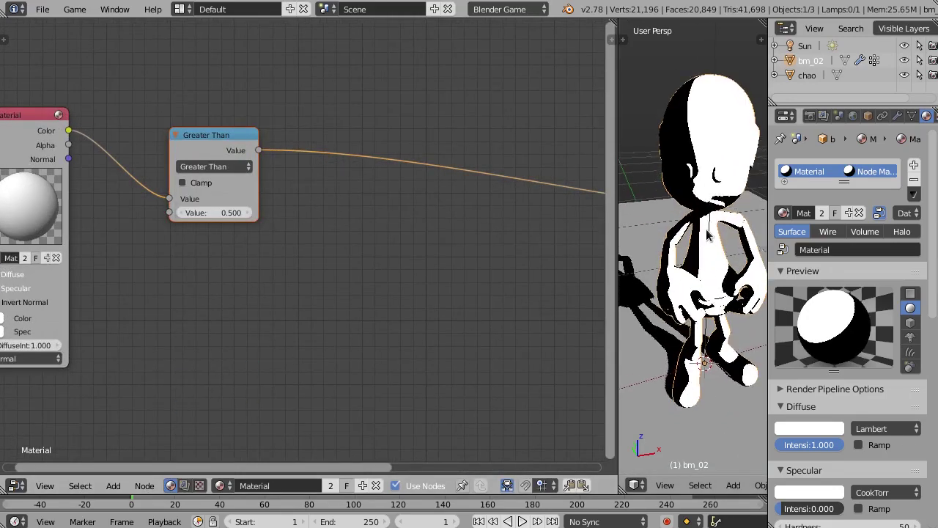
{"action": "middle_click_drag", "start_coordinate": [715, 235], "coordinate": [679, 252]}
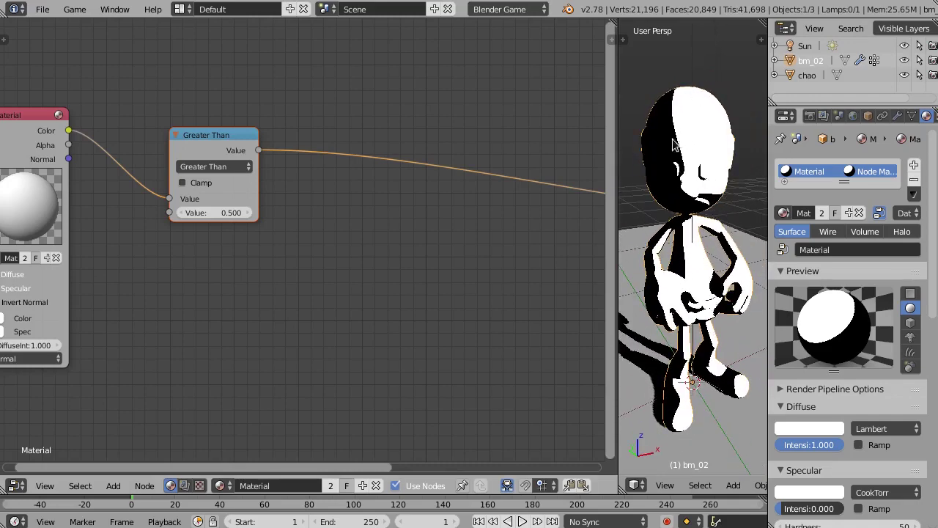
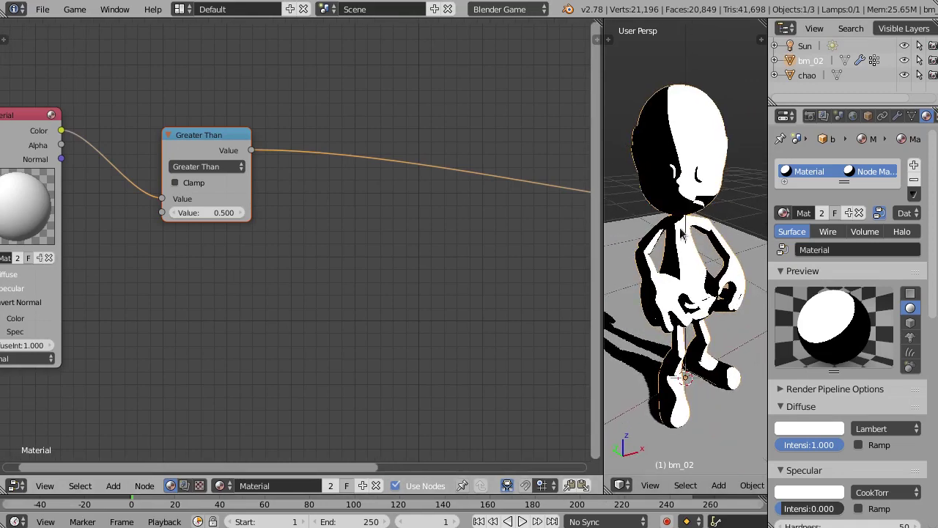
{"action": "mouse_move", "coordinate": [207, 213]}
{"action": "left_mouse_down"}
{"action": "mouse_move", "coordinate": [178, 213]}
{"action": "mouse_move", "coordinate": [239, 213]}
{"action": "mouse_move", "coordinate": [218, 212]}
{"action": "left_mouse_up"}
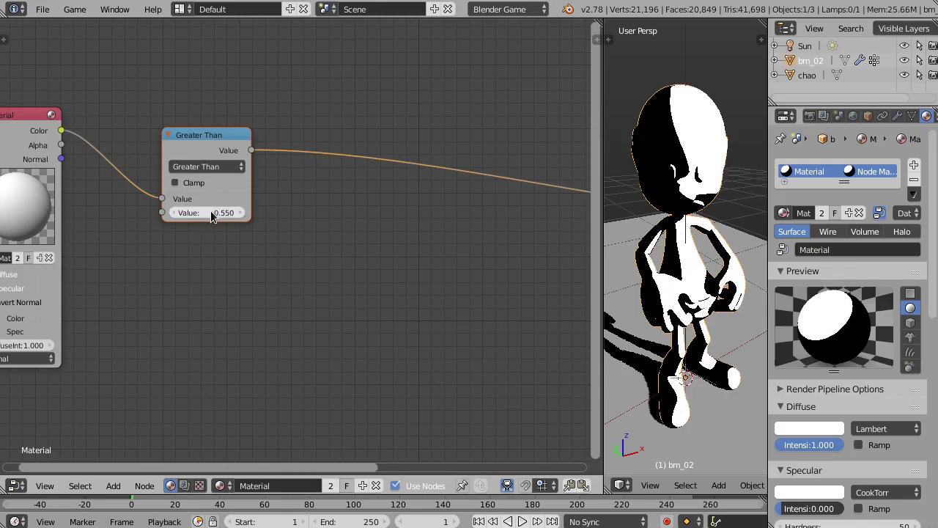
{"action": "left_click", "coordinate": [209, 215]}
{"action": "key", "text": "Return"}
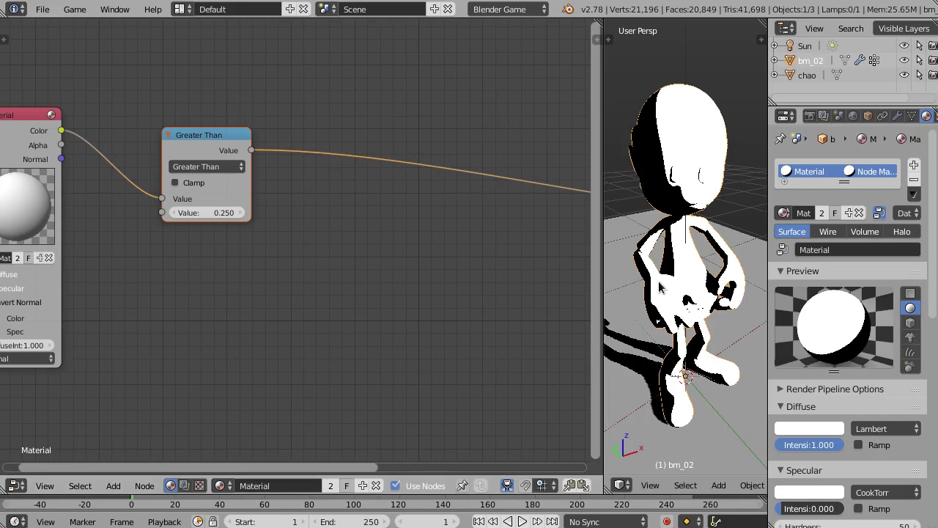
{"action": "mouse_move", "coordinate": [684, 260]}
{"action": "middle_mouse_down"}
{"action": "mouse_move", "coordinate": [651, 260]}
{"action": "mouse_move", "coordinate": [697, 253]}
{"action": "middle_mouse_up"}
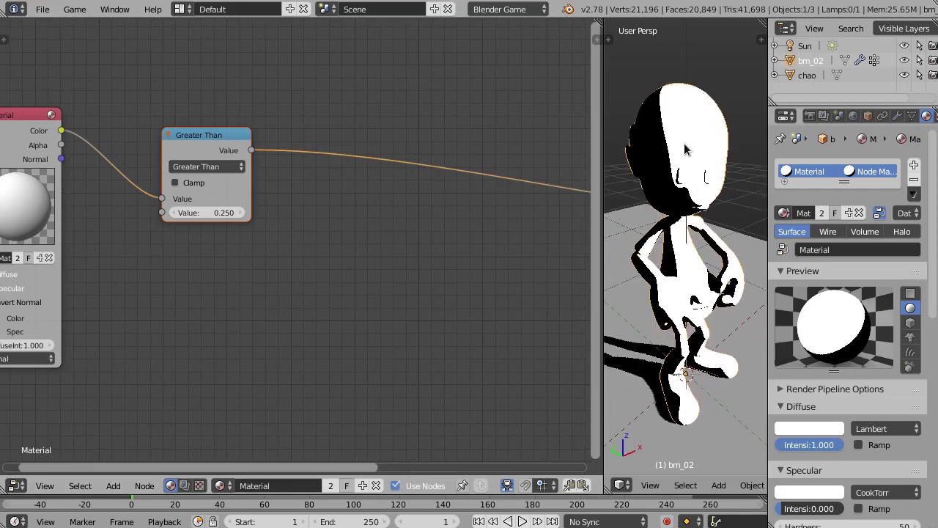
Step: Insert a MixRGB node after the Greater Than node and connect the Greater Than value to its Fac input
{"action": "key", "text": "shift+a"}
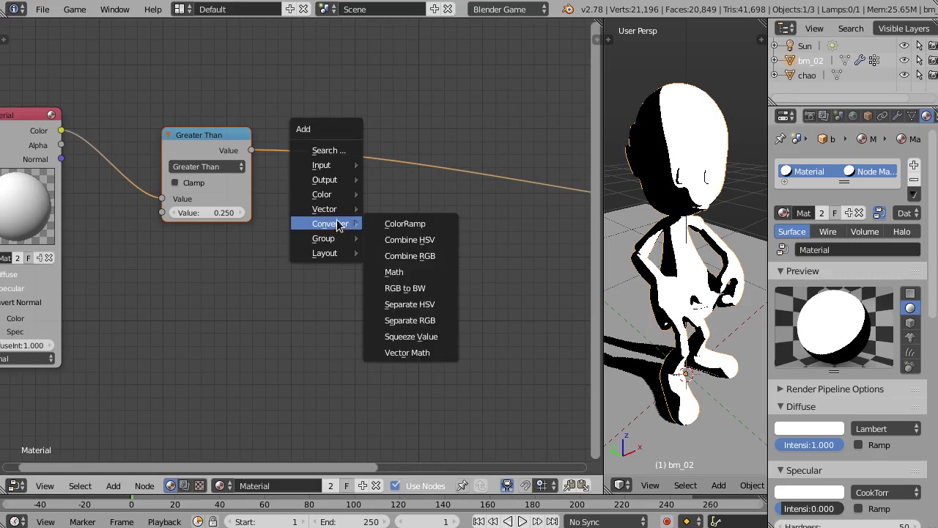
{"action": "mouse_move", "coordinate": [346, 189]}
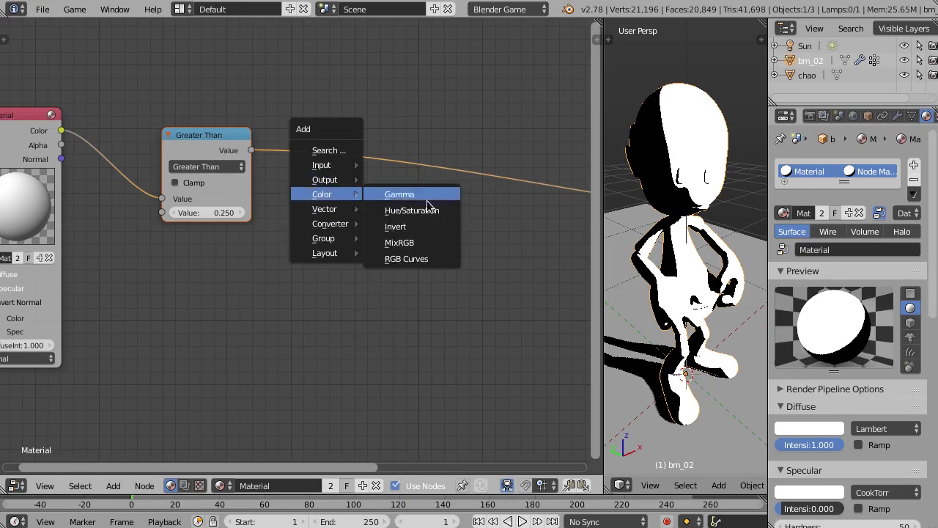
{"action": "left_click", "coordinate": [399, 242]}
{"action": "left_click", "coordinate": [336, 125]}
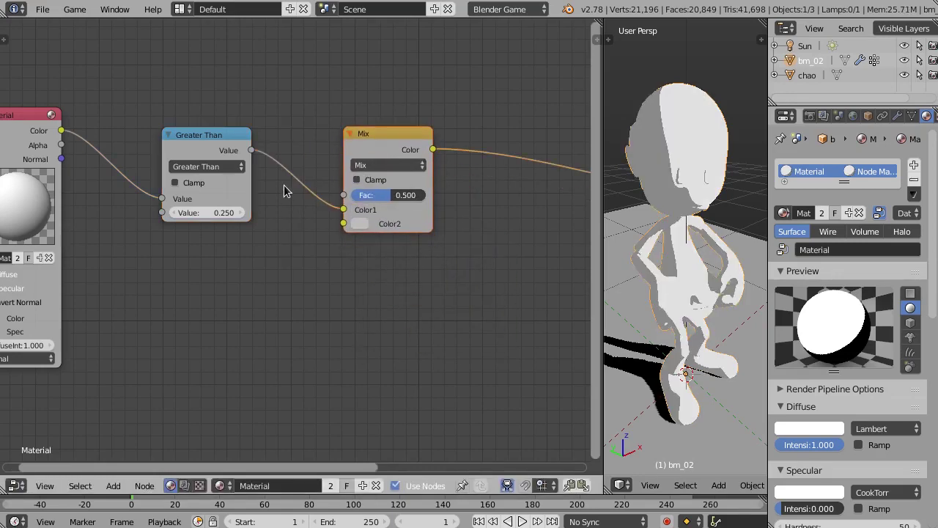
{"action": "mouse_move", "coordinate": [344, 195]}
{"action": "left_mouse_down"}
{"action": "mouse_move", "coordinate": [329, 196]}
{"action": "mouse_move", "coordinate": [343, 195]}
{"action": "left_mouse_up"}
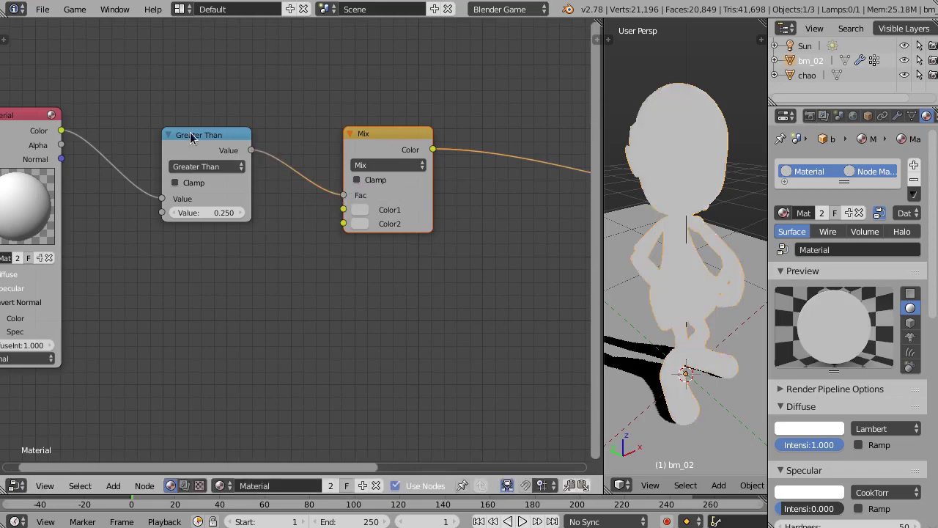
Step: Set the Mix node's Color1 to black and its Color2 to pure white, with R, G and B at 1.000
{"action": "left_click", "coordinate": [360, 213]}
{"action": "left_click", "coordinate": [458, 114]}
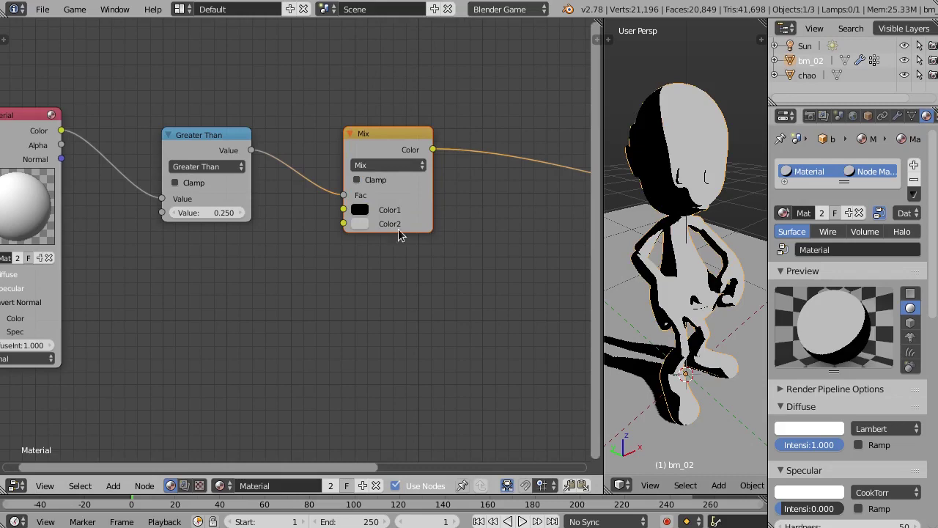
{"action": "left_click", "coordinate": [352, 224]}
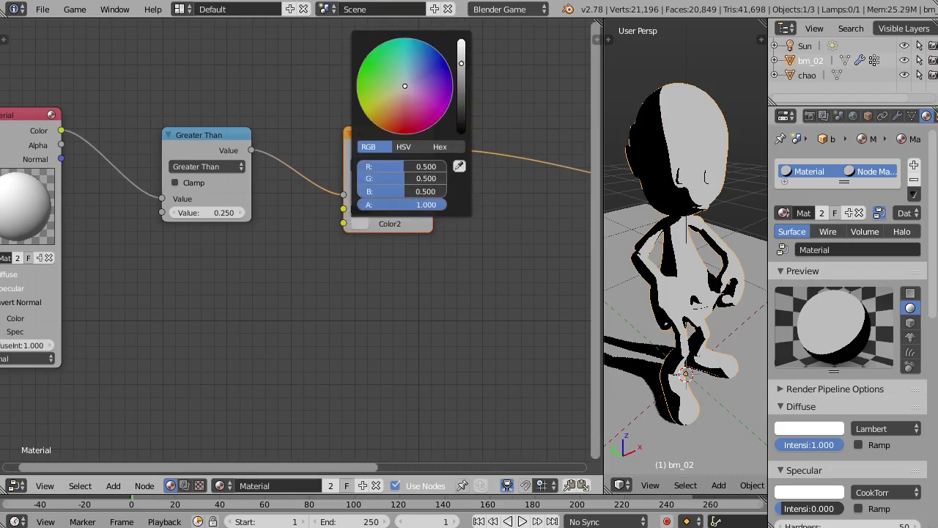
{"action": "left_click_drag", "start_coordinate": [445, 64], "coordinate": [461, 41]}
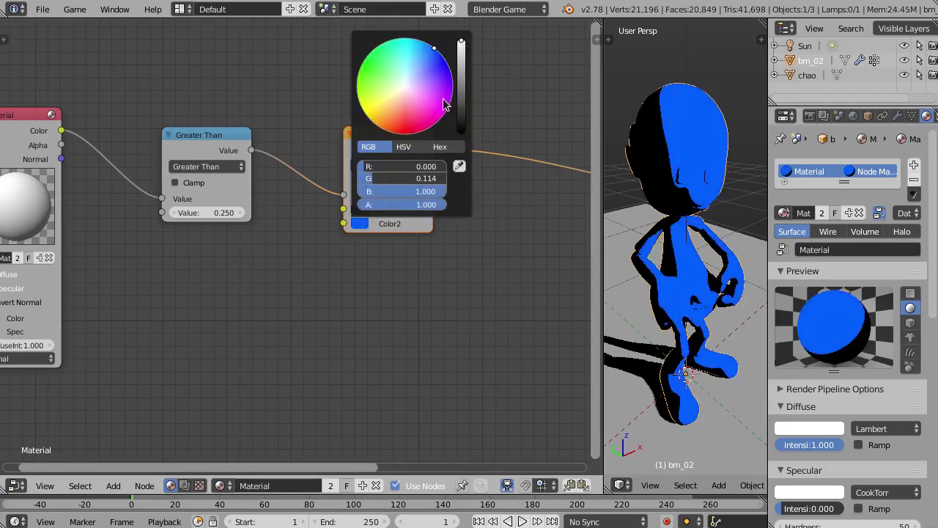
{"action": "mouse_move", "coordinate": [445, 191]}
{"action": "left_mouse_down"}
{"action": "mouse_move", "coordinate": [358, 191]}
{"action": "mouse_move", "coordinate": [447, 191]}
{"action": "left_mouse_up"}
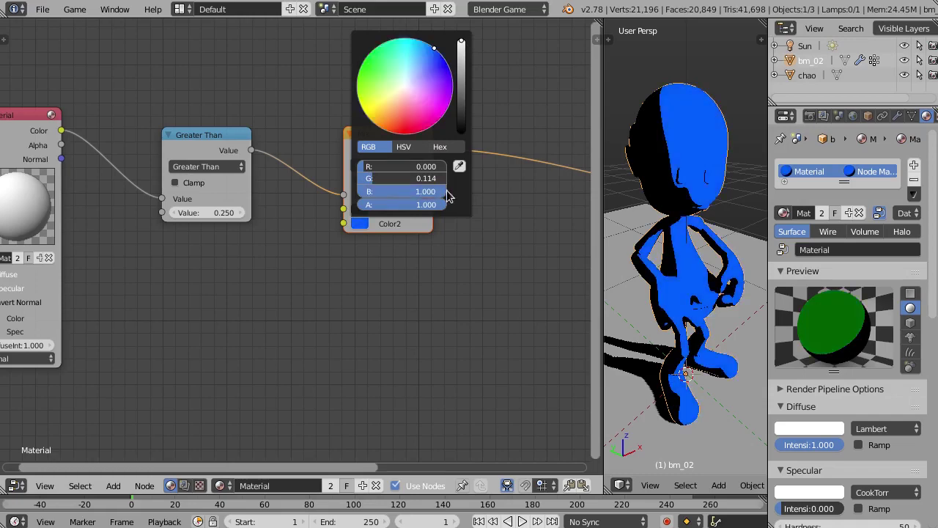
{"action": "left_click_drag", "start_coordinate": [368, 179], "coordinate": [466, 168]}
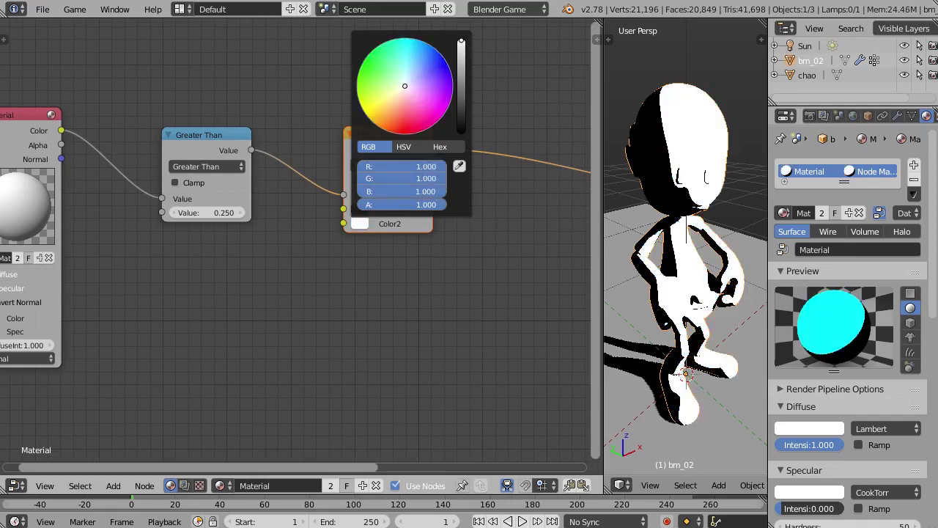
Step: Move the Greater Than and Mix nodes up together and shift the Material node outward to free space between the nodes
{"action": "left_click_drag", "start_coordinate": [391, 146], "coordinate": [372, 129]}
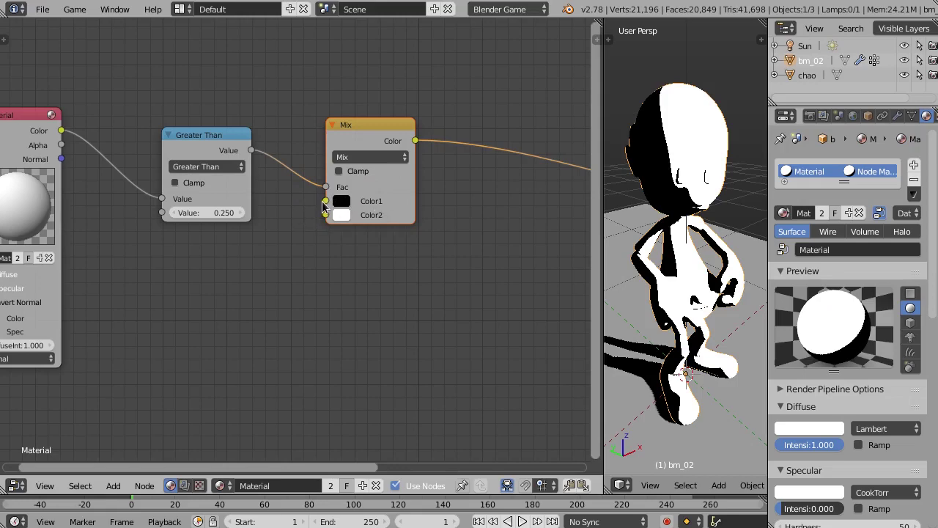
{"action": "left_click_drag", "start_coordinate": [324, 202], "coordinate": [286, 238]}
{"action": "mouse_move", "coordinate": [366, 234]}
{"action": "middle_mouse_down", "text": "ctrl"}
{"action": "mouse_move", "coordinate": [366, 244]}
{"action": "mouse_move", "coordinate": [365, 236]}
{"action": "middle_mouse_up", "text": "ctrl"}
{"action": "key", "text": "g"}
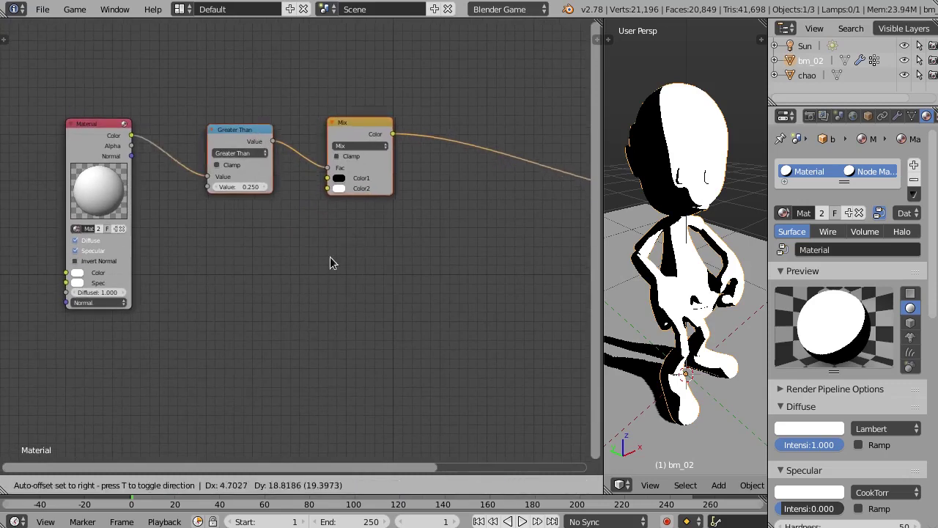
{"action": "left_click", "coordinate": [376, 188]}
{"action": "scroll", "coordinate": [304, 182], "scroll_direction": "down", "scroll_amount": 1}
{"action": "middle_click_drag", "start_coordinate": [331, 181], "coordinate": [256, 176]}
{"action": "scroll", "coordinate": [255, 175], "scroll_direction": "down", "scroll_amount": 1}
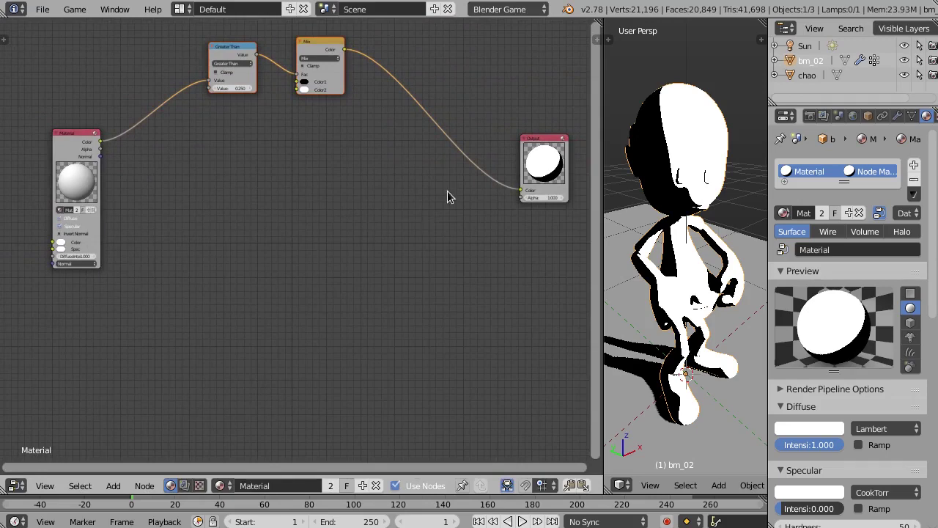
{"action": "left_click_drag", "start_coordinate": [67, 134], "coordinate": [30, 139]}
{"action": "middle_click_drag", "start_coordinate": [226, 206], "coordinate": [252, 200]}
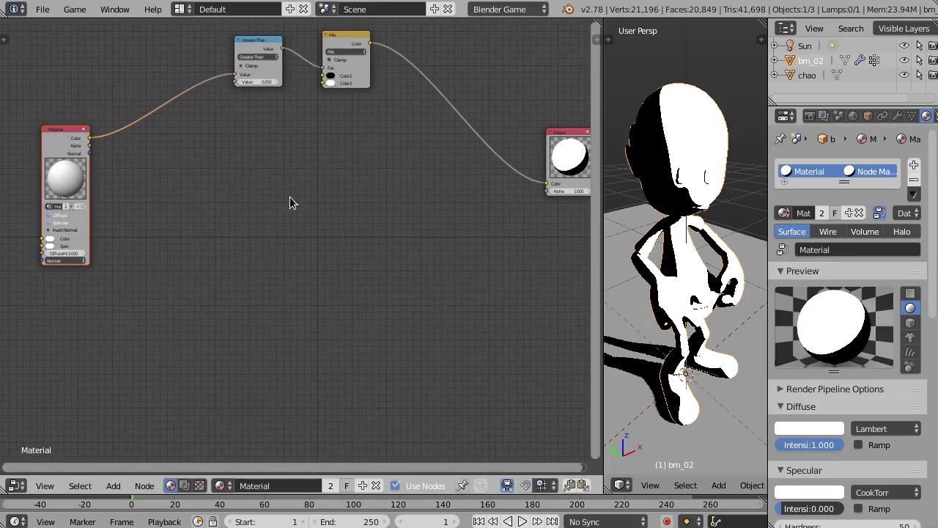
Step: Add a Texture input node in the free area below the Greater Than node and assign it the shadow0 texture
{"action": "scroll", "coordinate": [249, 220], "scroll_direction": "down", "scroll_amount": 1, "text": "shift"}
{"action": "key", "text": "shift+a"}
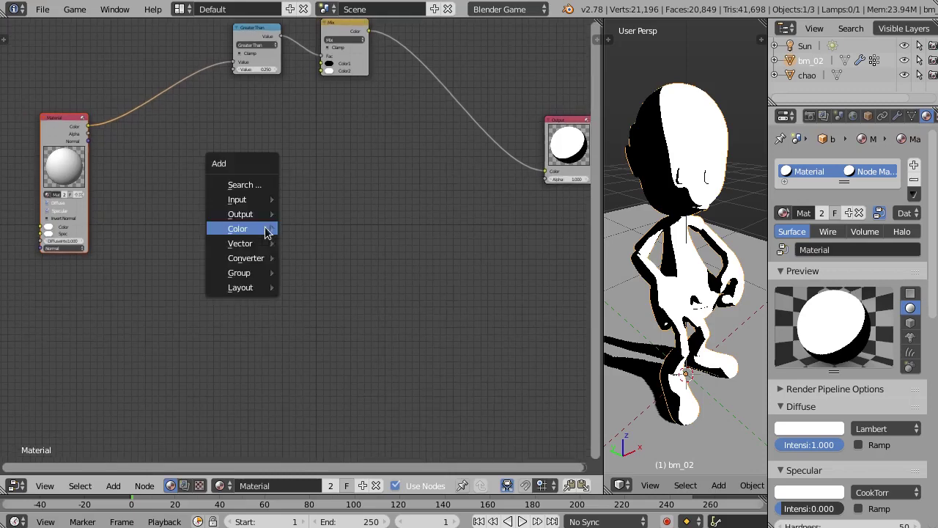
{"action": "mouse_move", "coordinate": [253, 199]}
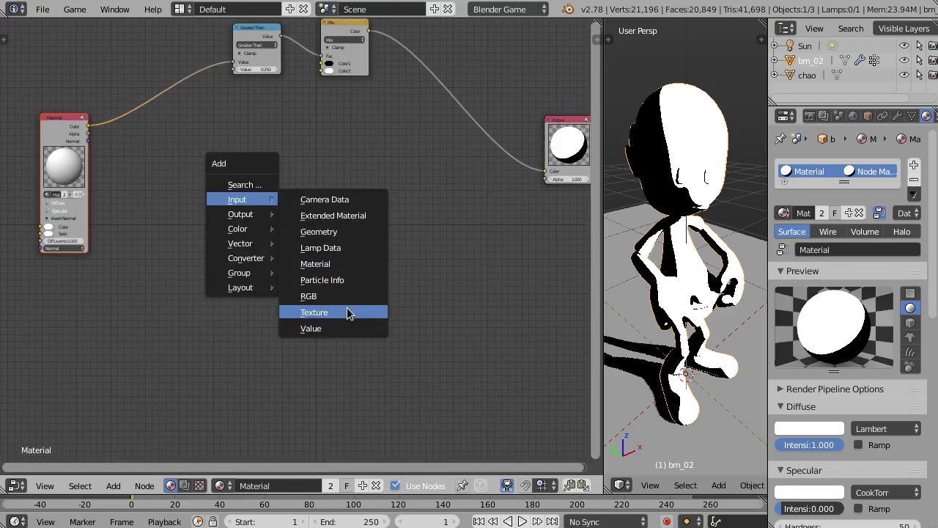
{"action": "left_click", "coordinate": [350, 313]}
{"action": "left_click", "coordinate": [217, 198]}
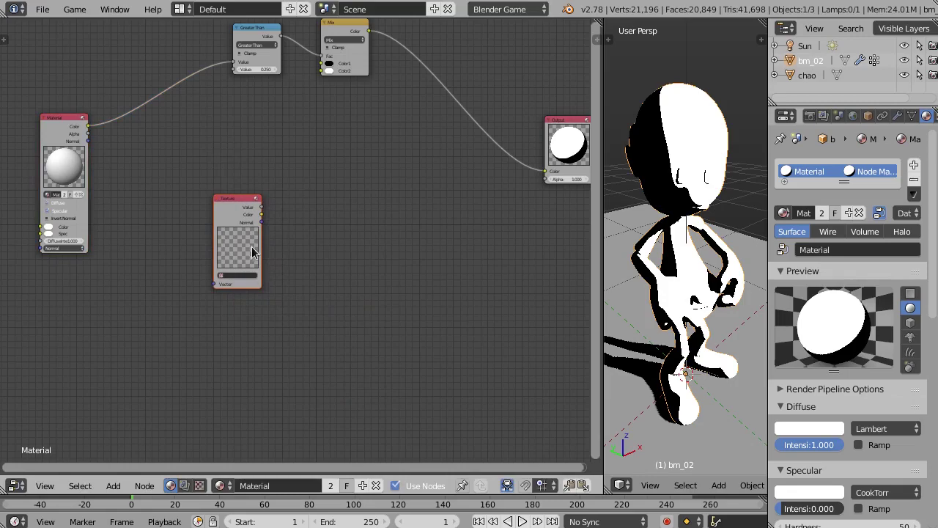
{"action": "scroll", "coordinate": [252, 277], "scroll_direction": "up", "scroll_amount": 2}
{"action": "scroll", "coordinate": [314, 263], "scroll_direction": "up", "scroll_amount": 1}
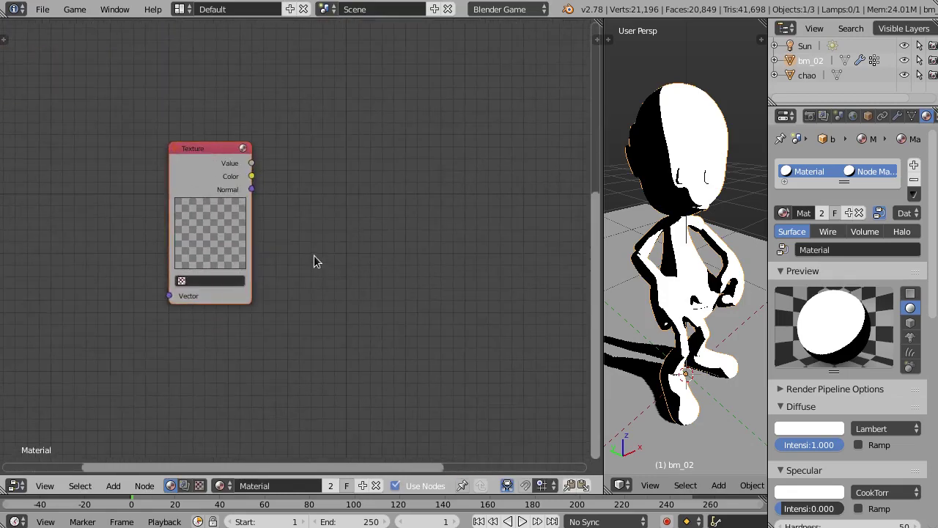
{"action": "scroll", "coordinate": [280, 254], "scroll_direction": "up", "scroll_amount": 2}
{"action": "scroll", "coordinate": [280, 255], "scroll_direction": "down", "scroll_amount": 4}
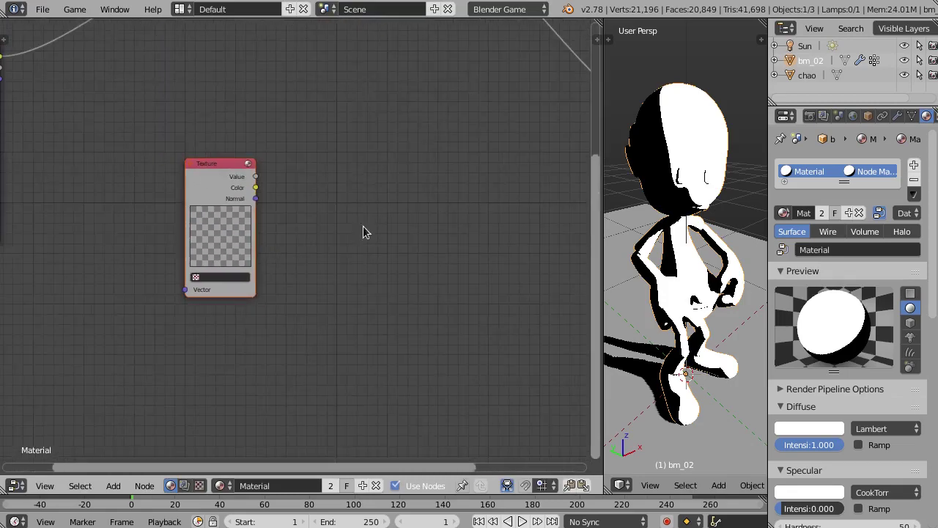
{"action": "left_click", "coordinate": [210, 277]}
{"action": "left_click", "coordinate": [229, 294]}
{"action": "scroll", "coordinate": [225, 256], "scroll_direction": "up", "scroll_amount": 1}
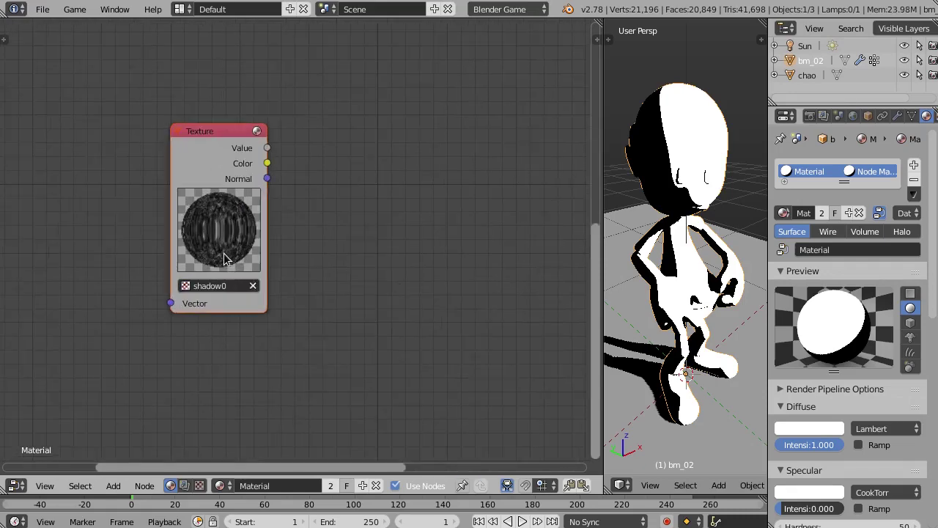
Step: Label the Texture node shadow0, collapse it, and widen it so the label has more room
{"action": "scroll", "coordinate": [236, 242], "scroll_direction": "down", "scroll_amount": 1}
{"action": "key", "text": "n"}
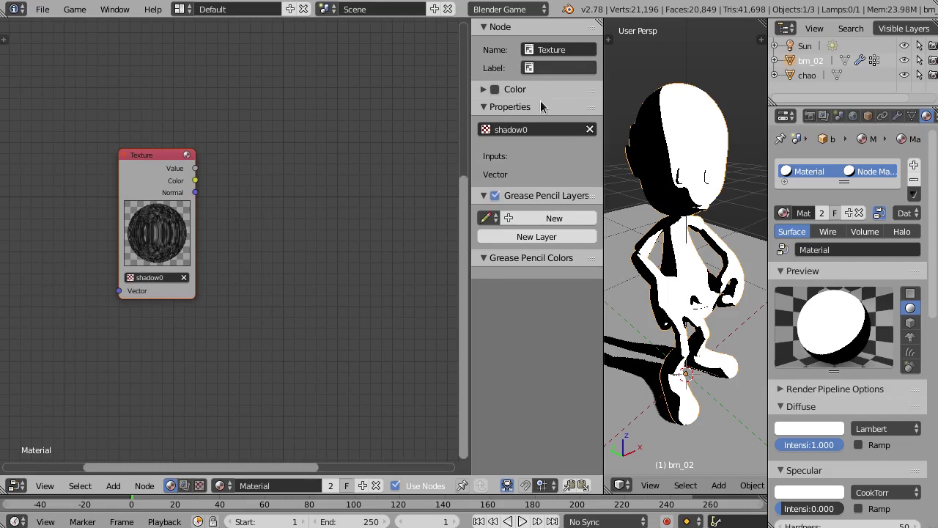
{"action": "type", "text": "shadow0"}
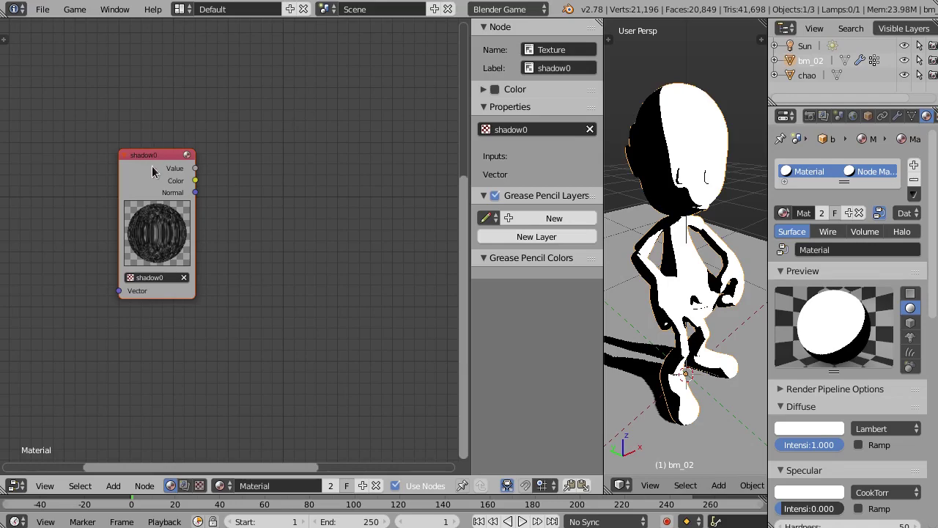
{"action": "key", "text": "h"}
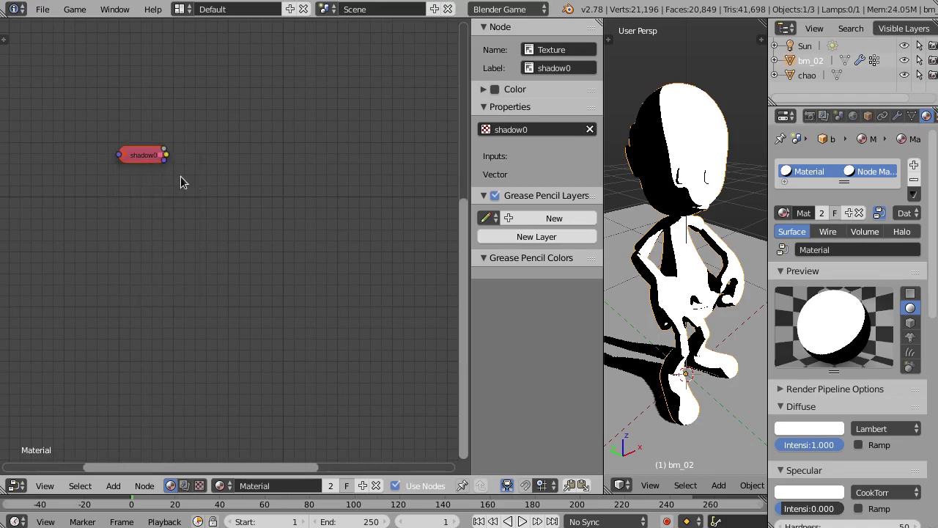
{"action": "left_click_drag", "start_coordinate": [165, 155], "coordinate": [217, 156]}
{"action": "scroll", "coordinate": [187, 161], "scroll_direction": "down", "scroll_amount": 3}
{"action": "scroll", "coordinate": [186, 151], "scroll_direction": "up", "scroll_amount": 4}
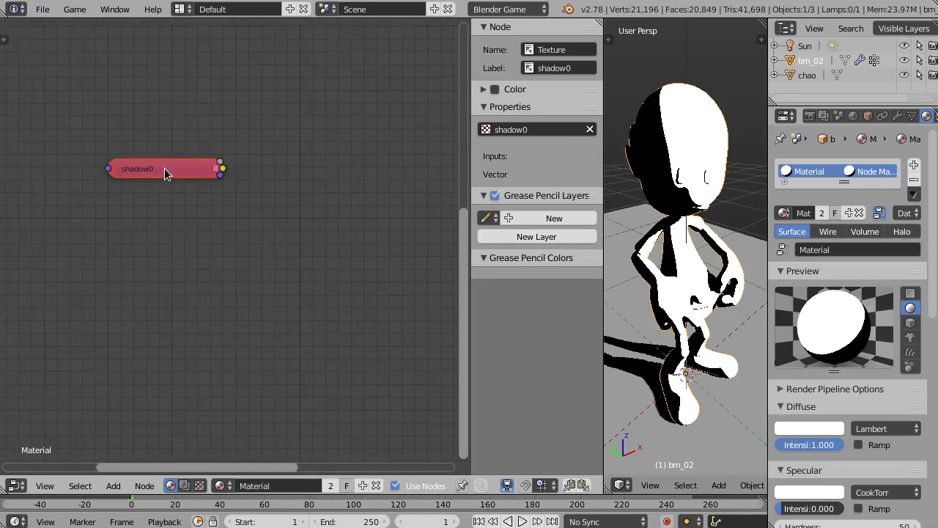
Step: Duplicate the collapsed shadow0 node straight down along Y and repeat the duplication twice for a column of four evenly spaced nodes
{"action": "key", "text": "shift+d"}
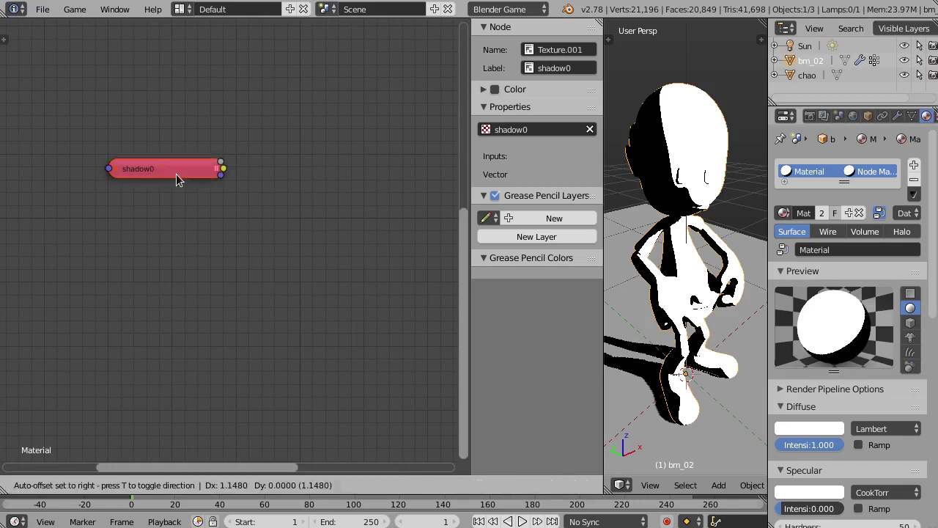
{"action": "key", "text": "y"}
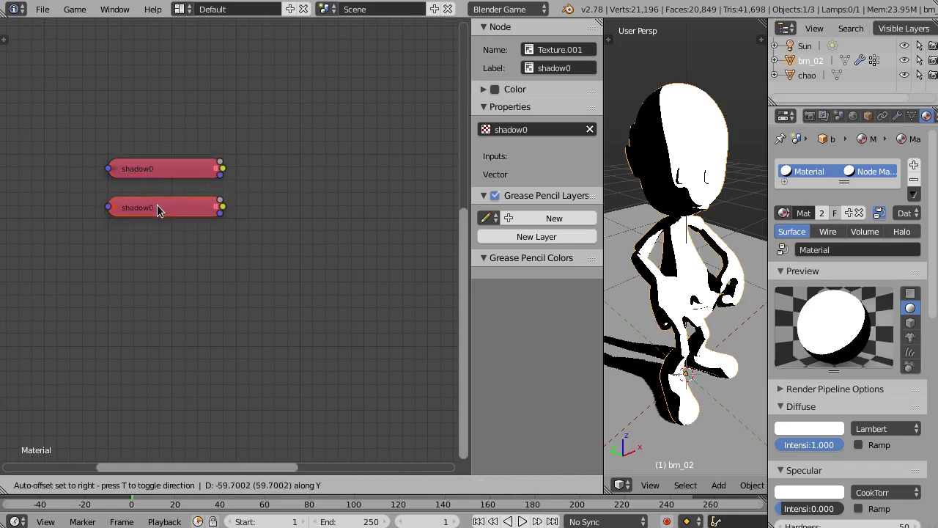
{"action": "left_click", "coordinate": [157, 204]}
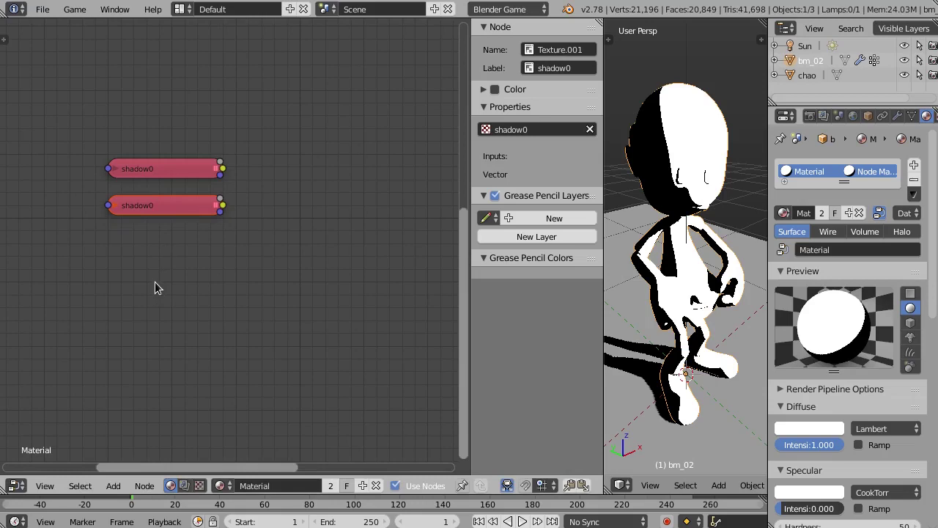
{"action": "key", "text": "shift+r"}
{"action": "key", "text": "shift+r"}
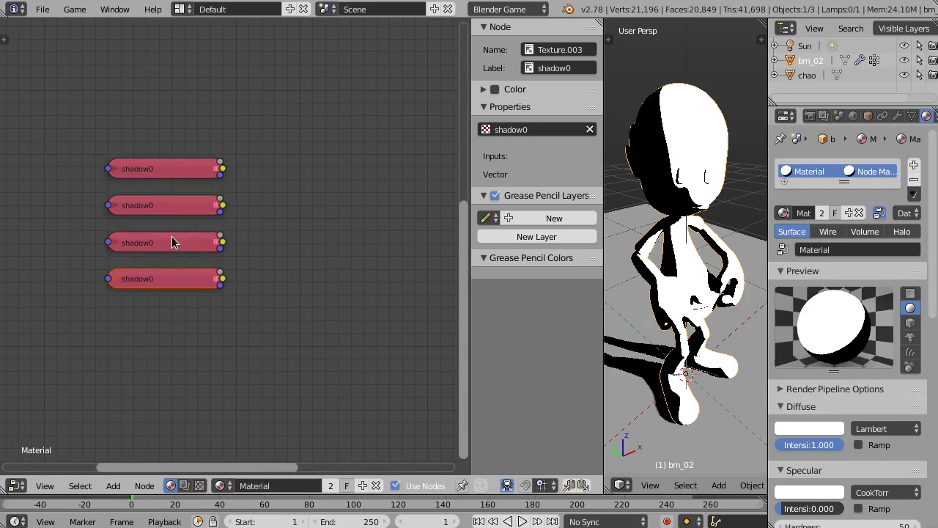
Step: Assign the shadow1 texture to the second node in the column and label it shadow1
{"action": "middle_click_drag", "start_coordinate": [171, 236], "coordinate": [163, 239]}
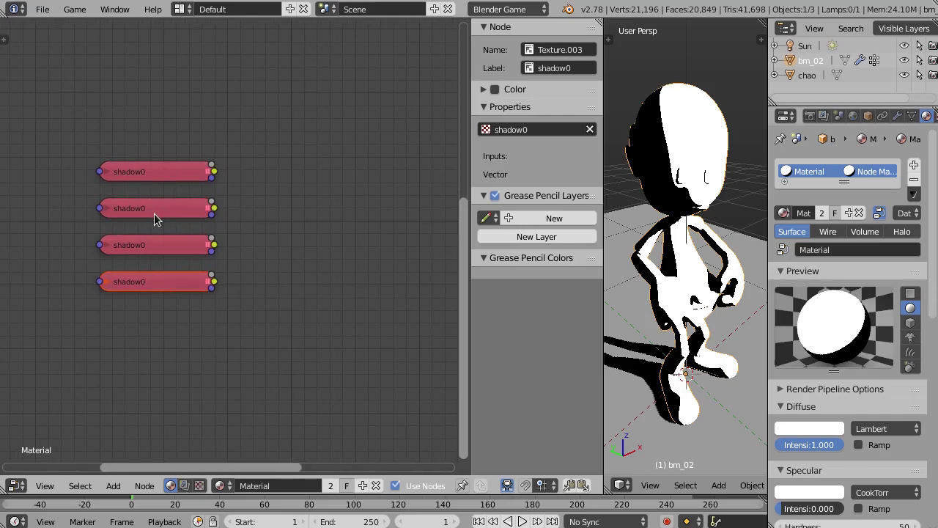
{"action": "middle_click_drag", "start_coordinate": [199, 220], "coordinate": [186, 223]}
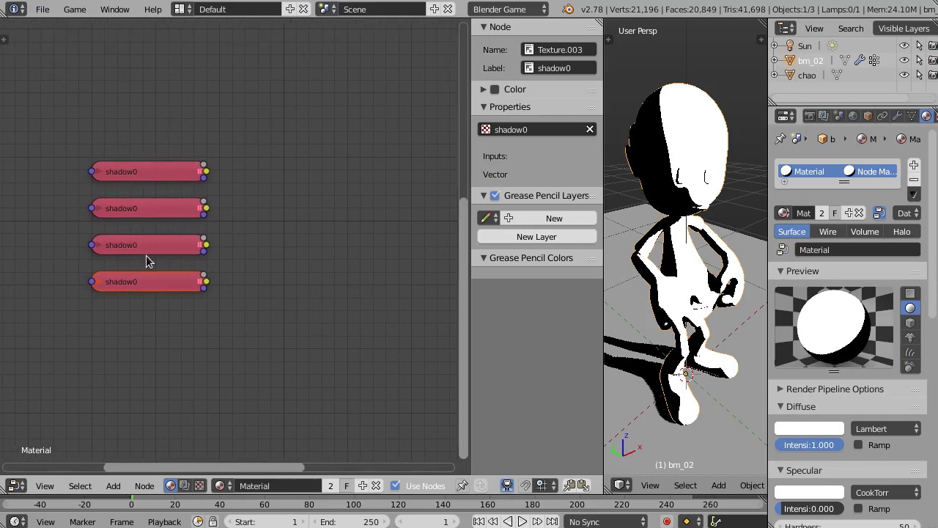
{"action": "left_click", "coordinate": [146, 210]}
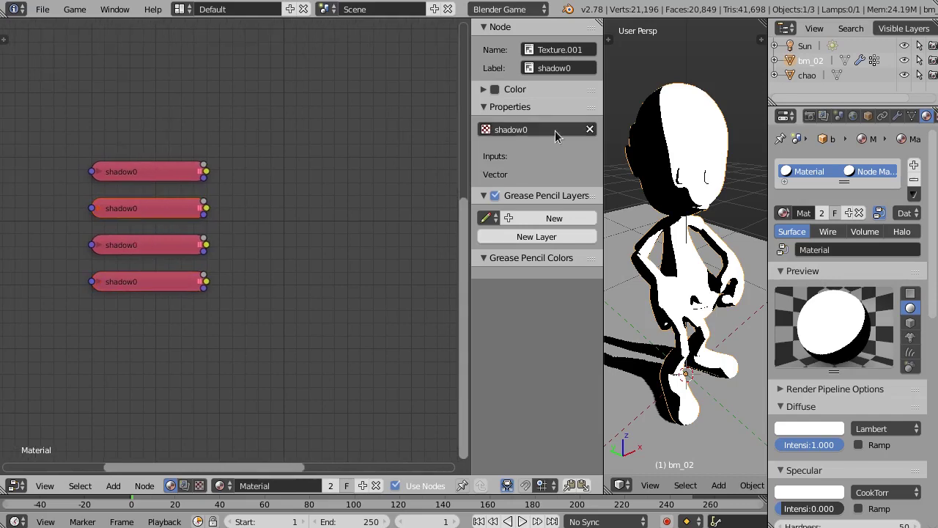
{"action": "left_click", "coordinate": [522, 129]}
{"action": "left_click", "coordinate": [533, 162]}
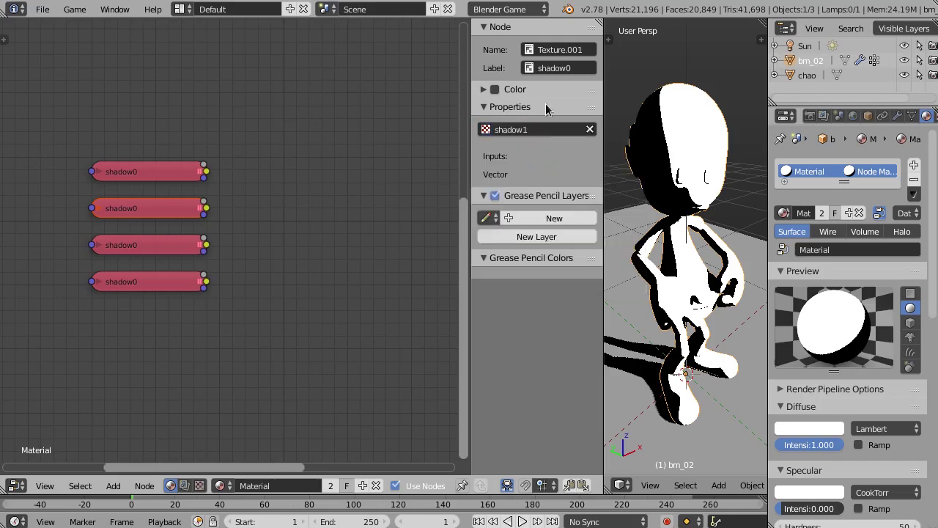
{"action": "left_click", "coordinate": [579, 68]}
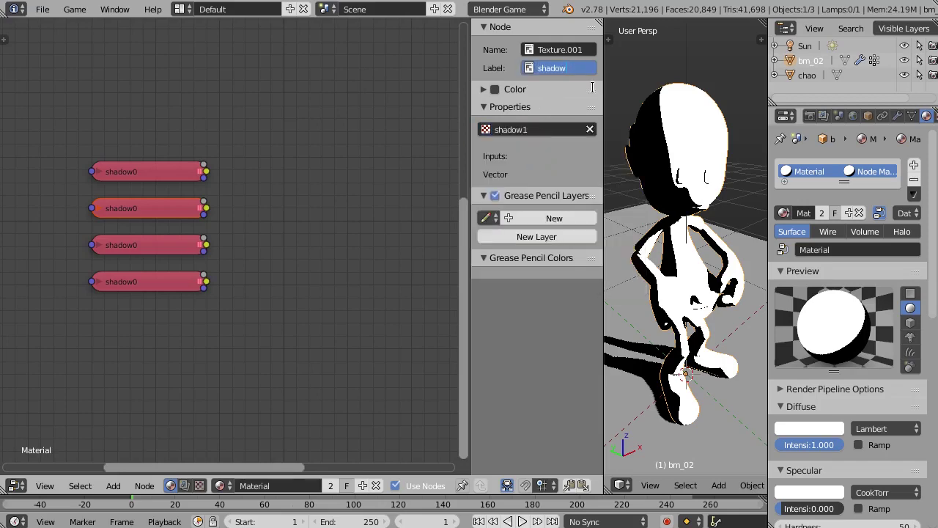
{"action": "key", "text": "Return"}
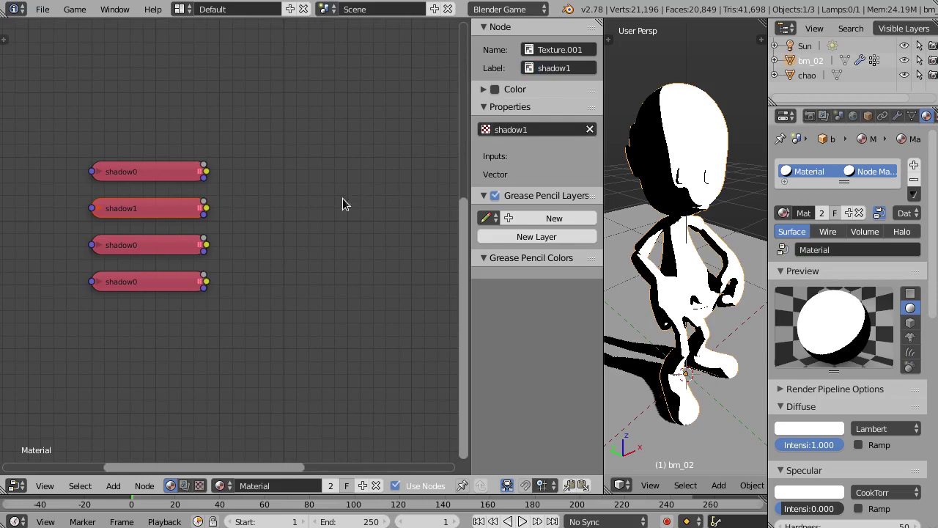
Step: Assign the shadow2 texture to the third node in the column and label it shadow2
{"action": "left_click", "coordinate": [146, 245]}
{"action": "left_click", "coordinate": [545, 128]}
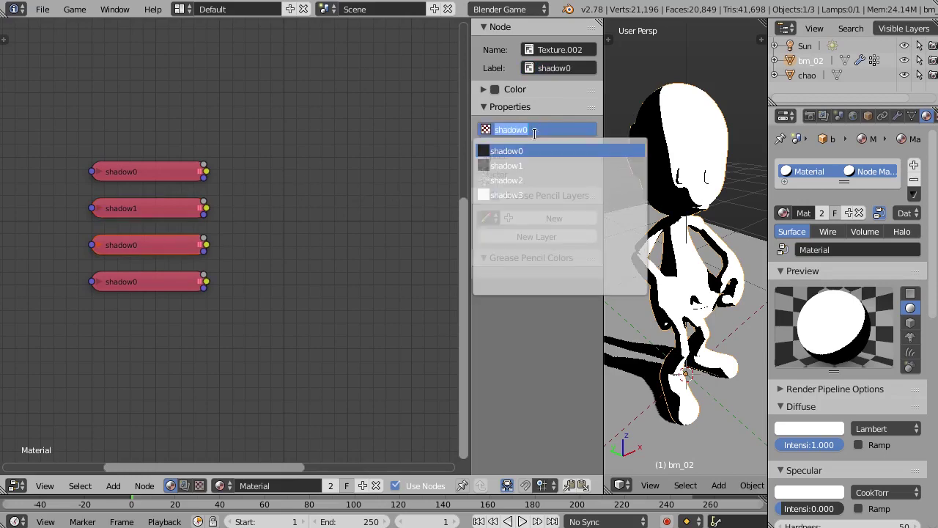
{"action": "left_click", "coordinate": [531, 179]}
{"action": "left_click", "coordinate": [567, 68]}
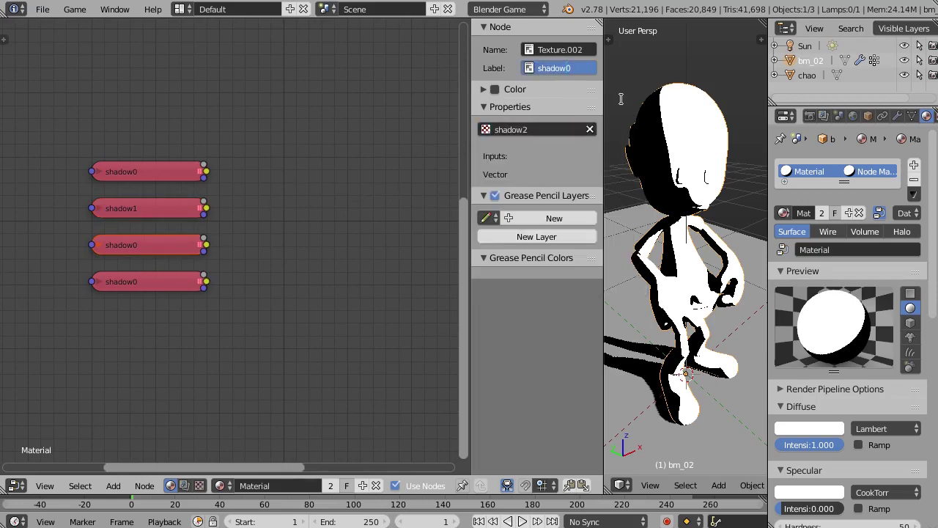
{"action": "type", "text": "2"}
{"action": "key", "text": "Return"}
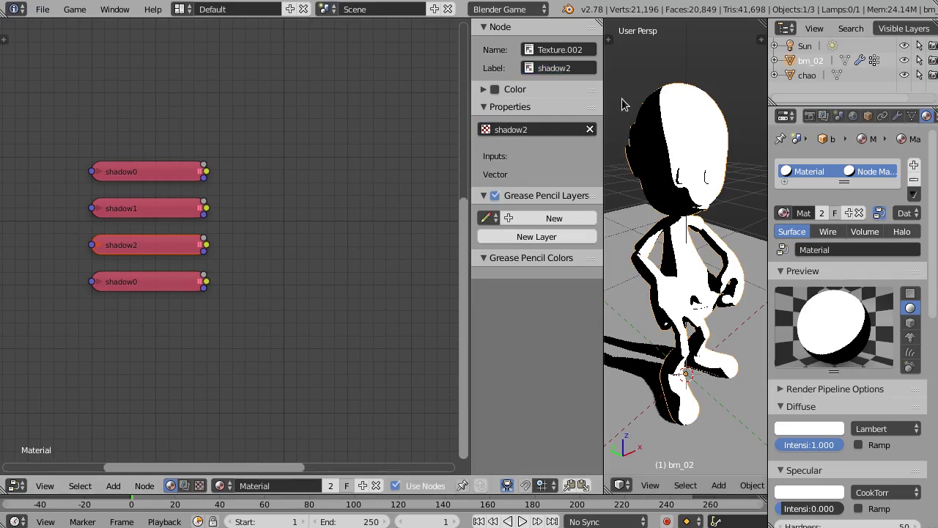
Step: Assign the shadow3 texture to the fourth node in the column and label it shadow3
{"action": "left_click", "coordinate": [147, 283]}
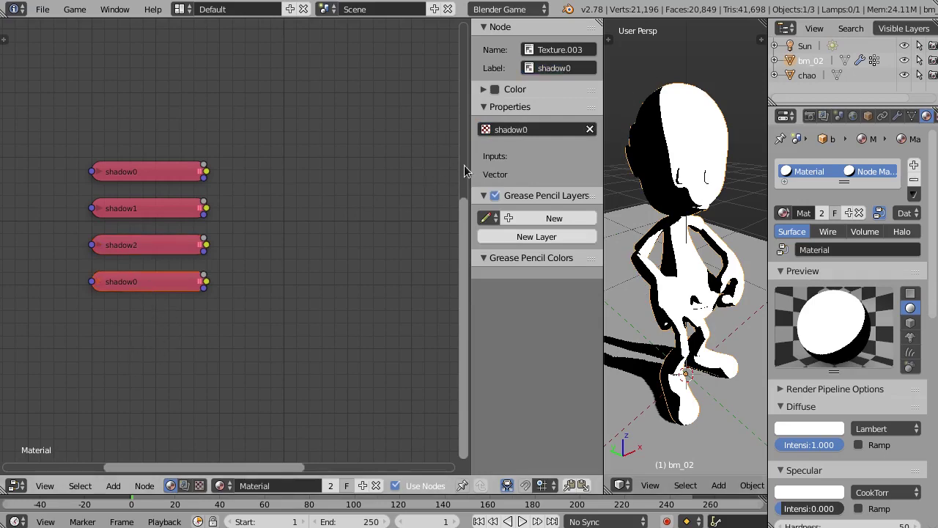
{"action": "left_click", "coordinate": [531, 131]}
{"action": "left_click", "coordinate": [532, 195]}
{"action": "left_click", "coordinate": [585, 67]}
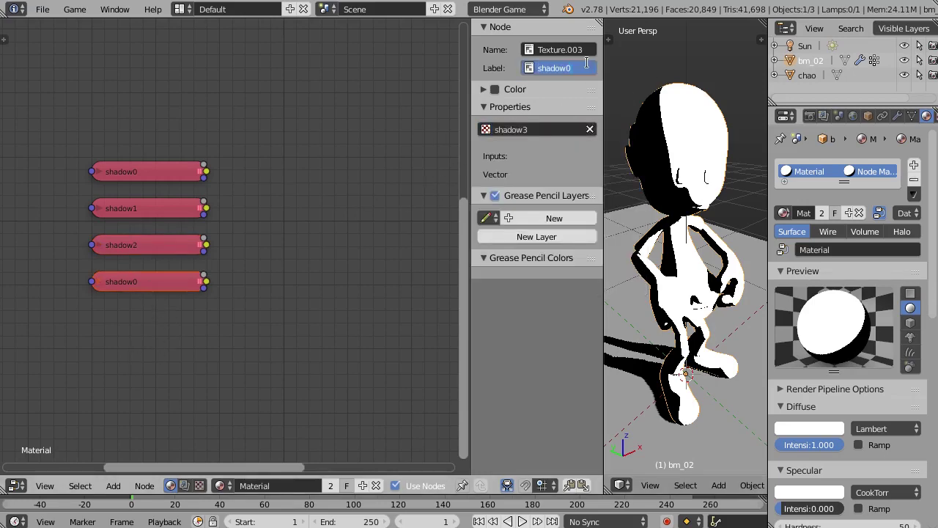
{"action": "type", "text": "3"}
{"action": "key", "text": "Return"}
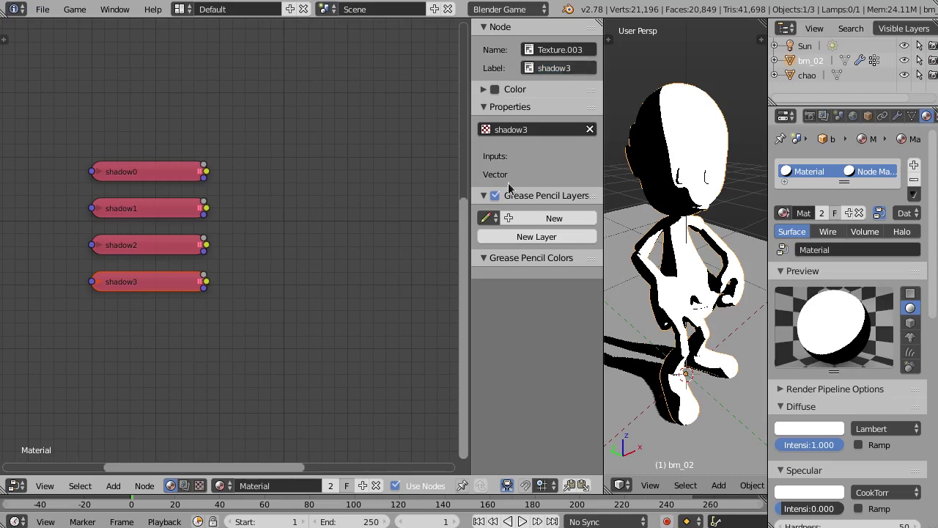
Step: Expand the shadow0 texture node to check its preview, and collapse it again
{"action": "scroll", "coordinate": [348, 226], "scroll_direction": "down", "scroll_amount": 1}
{"action": "scroll", "coordinate": [253, 211], "scroll_direction": "down", "scroll_amount": 3}
{"action": "middle_click_drag", "start_coordinate": [98, 227], "coordinate": [184, 166]}
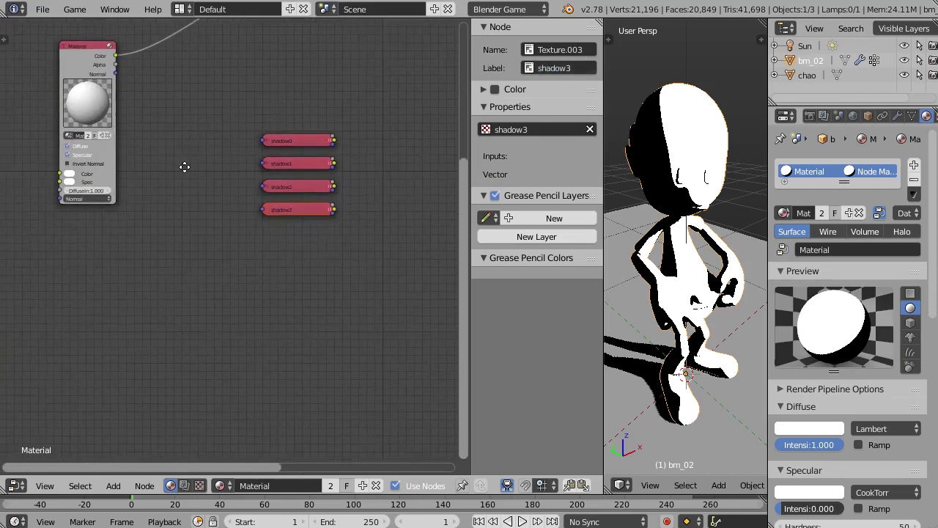
{"action": "scroll", "coordinate": [253, 138], "scroll_direction": "up", "scroll_amount": 1}
{"action": "scroll", "coordinate": [253, 137], "scroll_direction": "up", "scroll_amount": 2}
{"action": "left_click", "coordinate": [297, 140]}
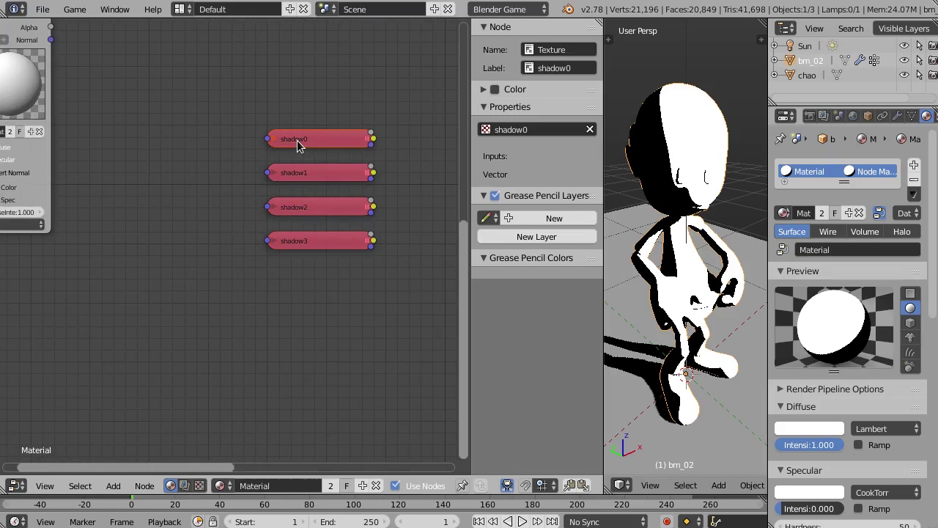
{"action": "key", "text": "h"}
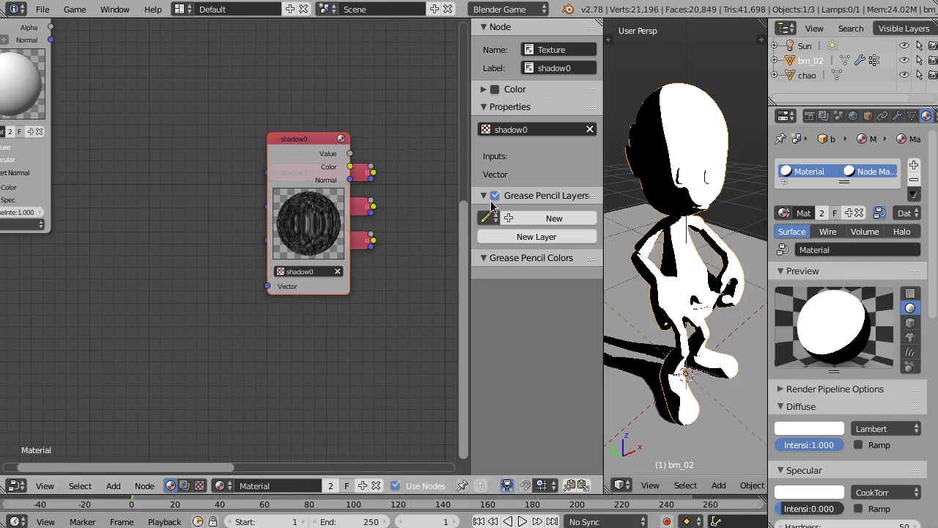
{"action": "key", "text": "h"}
Step: Select all four shadow texture nodes together and move them further right and down, below the level of the Material node
{"action": "left_click", "coordinate": [329, 173]}
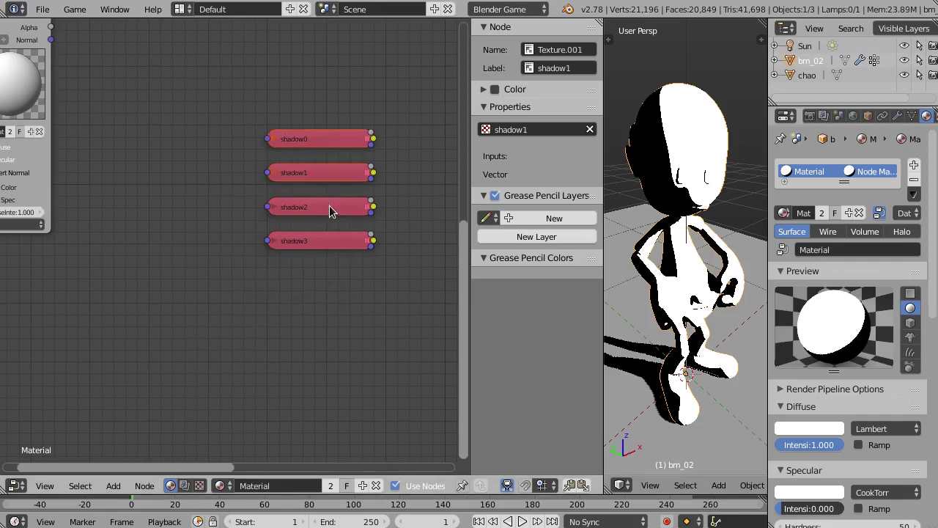
{"action": "left_click", "coordinate": [329, 208]}
{"action": "left_click", "coordinate": [329, 239]}
{"action": "key", "text": "g"}
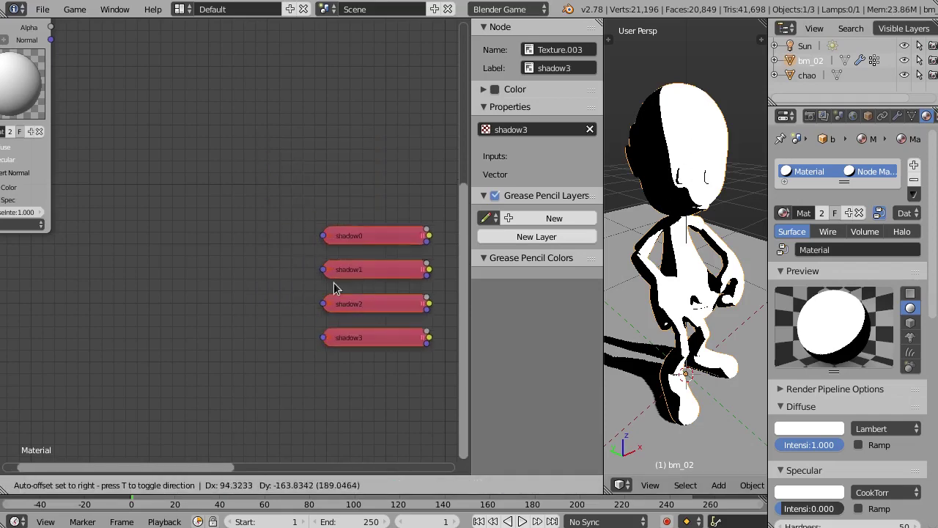
{"action": "left_click", "coordinate": [322, 268]}
Step: Add a Geometry input node directly beneath the Material node
{"action": "scroll", "coordinate": [152, 223], "scroll_direction": "down", "scroll_amount": 1}
{"action": "middle_click_drag", "start_coordinate": [152, 224], "coordinate": [208, 159]}
{"action": "key", "text": "shift+a"}
{"action": "mouse_move", "coordinate": [178, 208]}
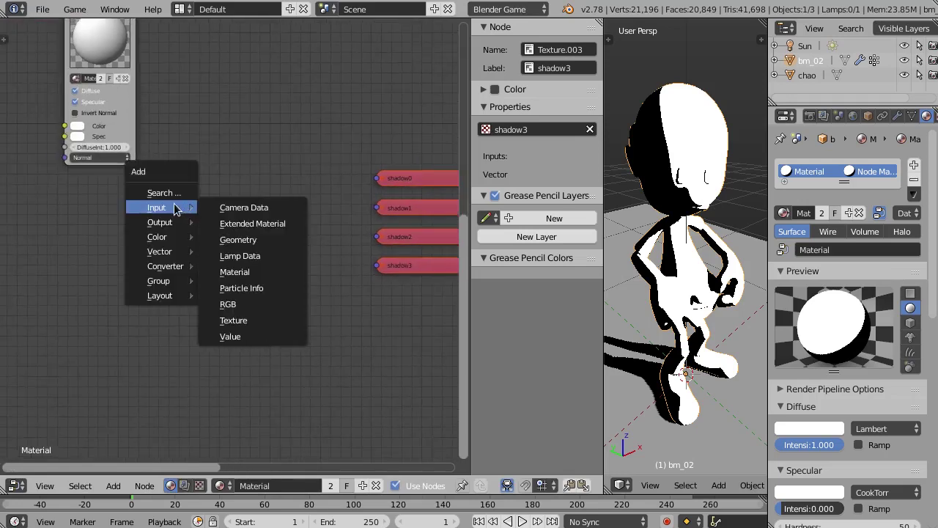
{"action": "left_click", "coordinate": [247, 241]}
{"action": "left_click", "coordinate": [74, 191]}
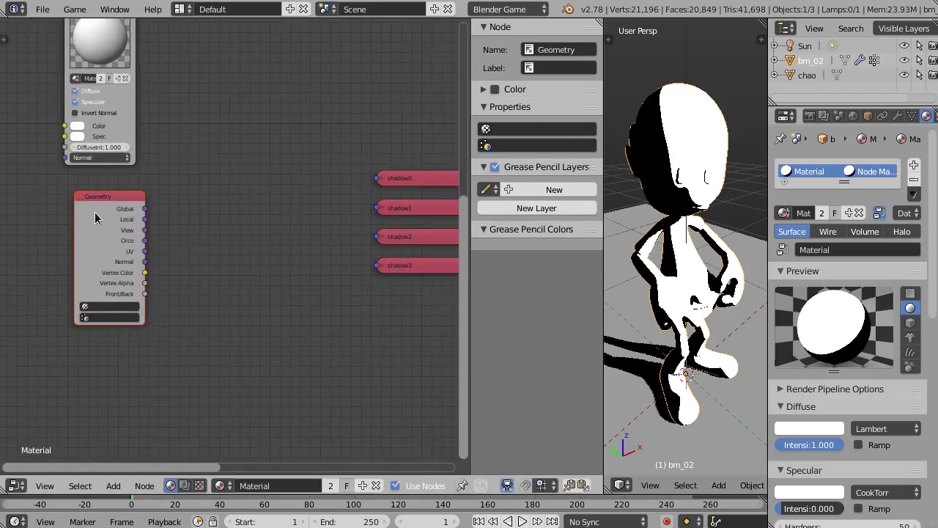
Step: Link the Geometry node's Local output to the vector inputs of shadow0, shadow1, shadow2 and shadow3
{"action": "scroll", "coordinate": [155, 247], "scroll_direction": "up", "scroll_amount": 4}
{"action": "middle_click_drag", "start_coordinate": [140, 215], "coordinate": [100, 207]}
{"action": "scroll", "coordinate": [93, 208], "scroll_direction": "down", "scroll_amount": 2}
{"action": "scroll", "coordinate": [93, 212], "scroll_direction": "up", "scroll_amount": 1}
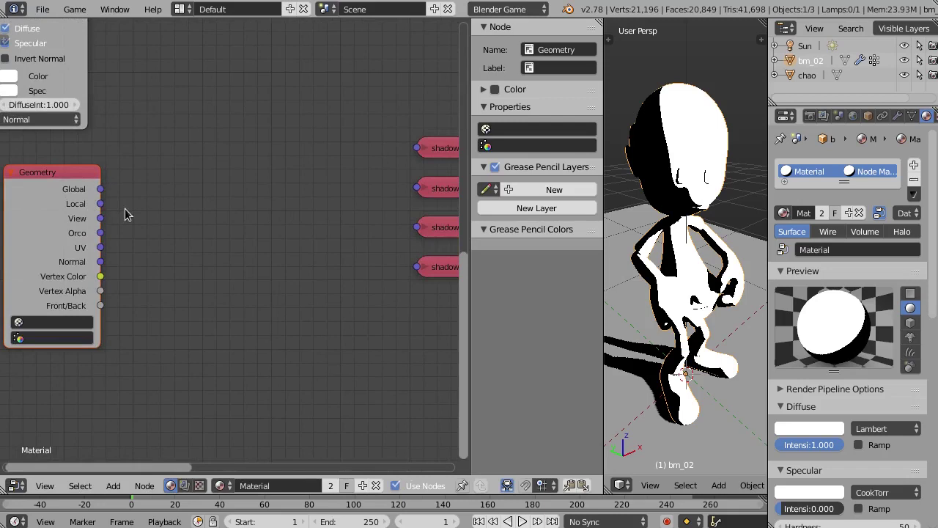
{"action": "left_click_drag", "start_coordinate": [101, 204], "coordinate": [415, 148]}
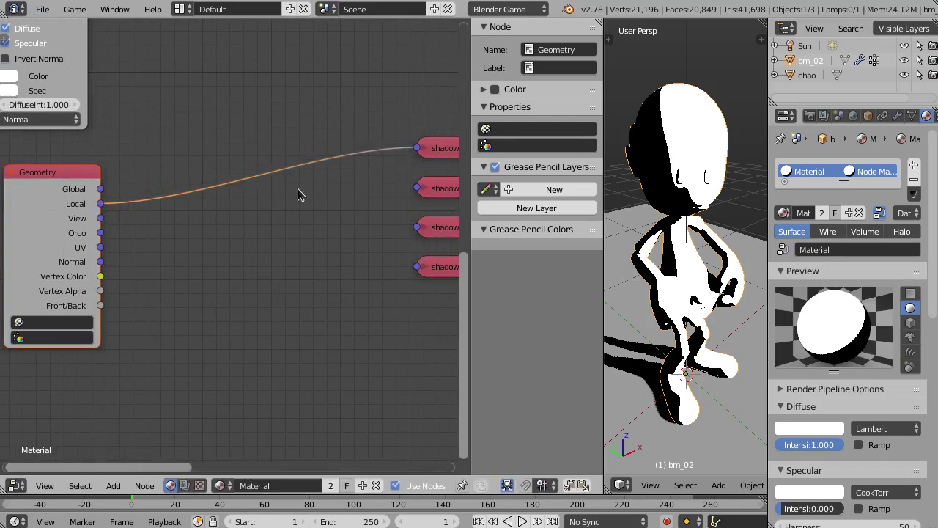
{"action": "left_click_drag", "start_coordinate": [100, 204], "coordinate": [416, 188]}
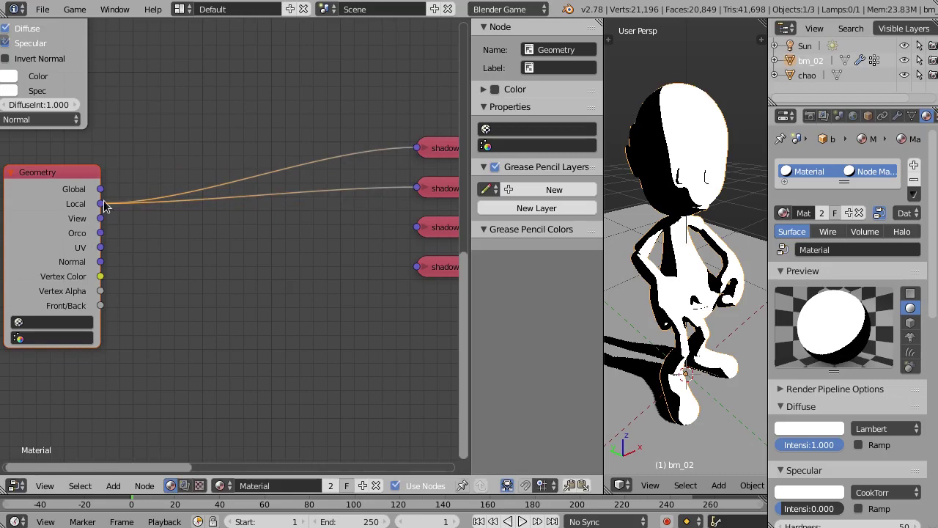
{"action": "left_click_drag", "start_coordinate": [101, 204], "coordinate": [416, 226]}
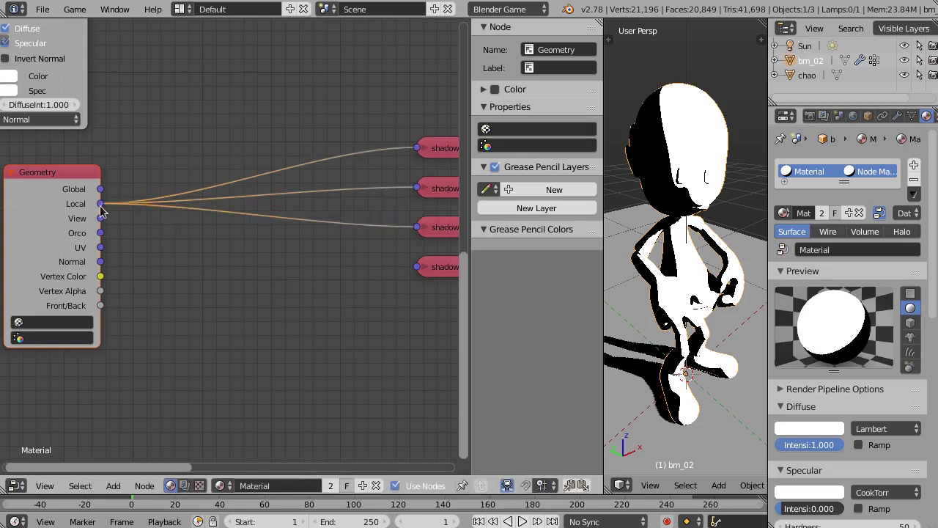
{"action": "left_click_drag", "start_coordinate": [100, 205], "coordinate": [417, 267]}
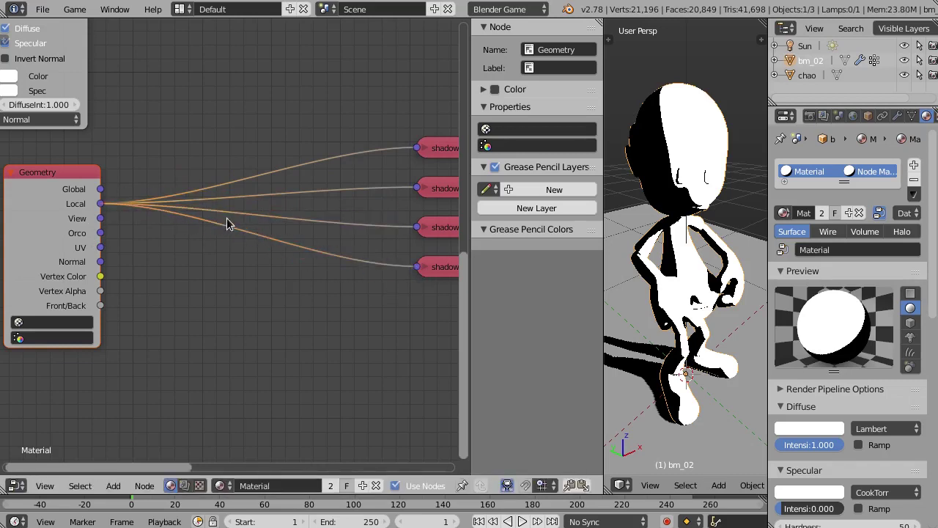
Step: Merge the four Geometry links into a single reroute point just before the shadow texture nodes
{"action": "scroll", "coordinate": [227, 223], "scroll_direction": "down", "scroll_amount": 2}
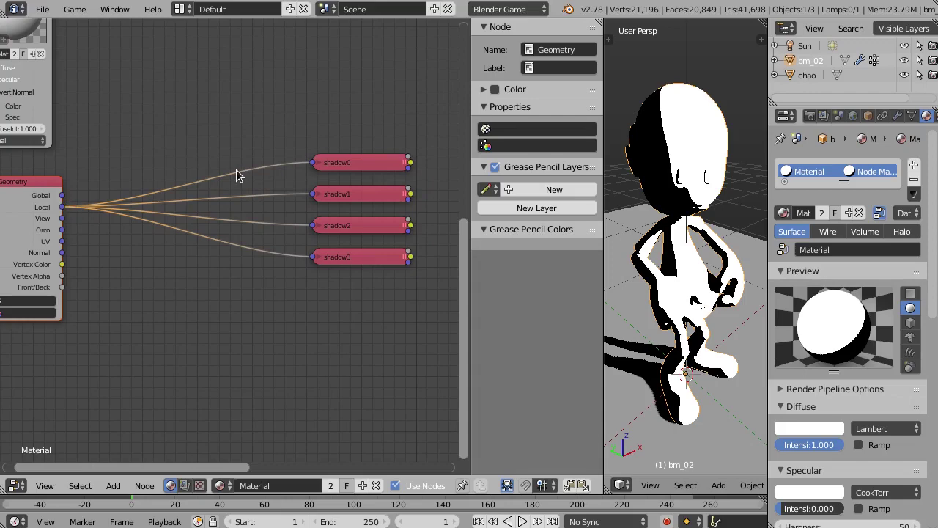
{"action": "scroll", "coordinate": [220, 165], "scroll_direction": "right", "scroll_amount": 3, "text": "ctrl"}
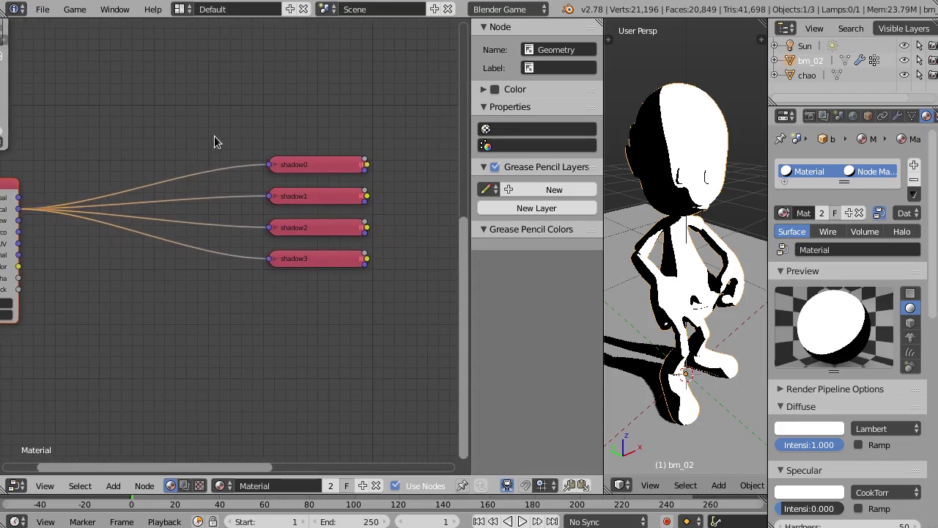
{"action": "right_click_drag", "start_coordinate": [214, 136], "coordinate": [207, 293], "text": "ctrl"}
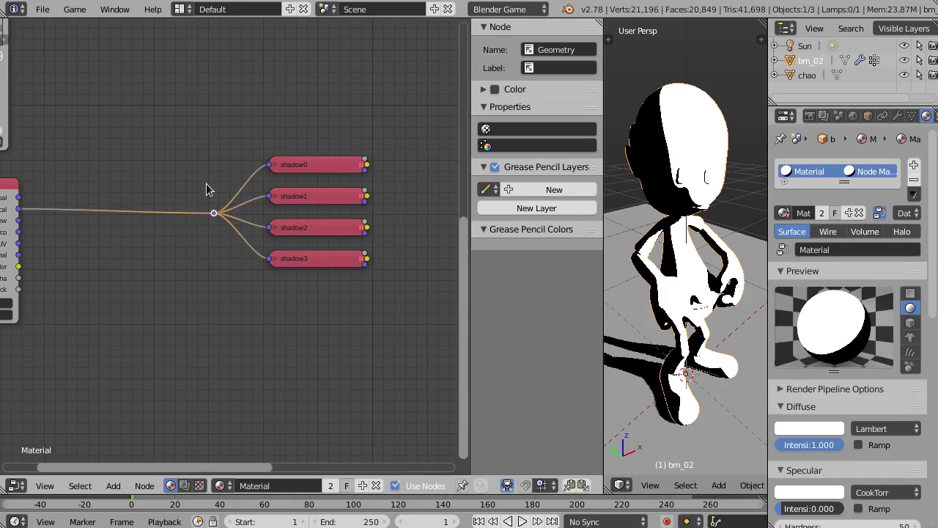
Step: Add a Mapping vector node and insert it into the link between the Geometry node and the reroute point
{"action": "middle_click_drag", "start_coordinate": [198, 247], "coordinate": [194, 247]}
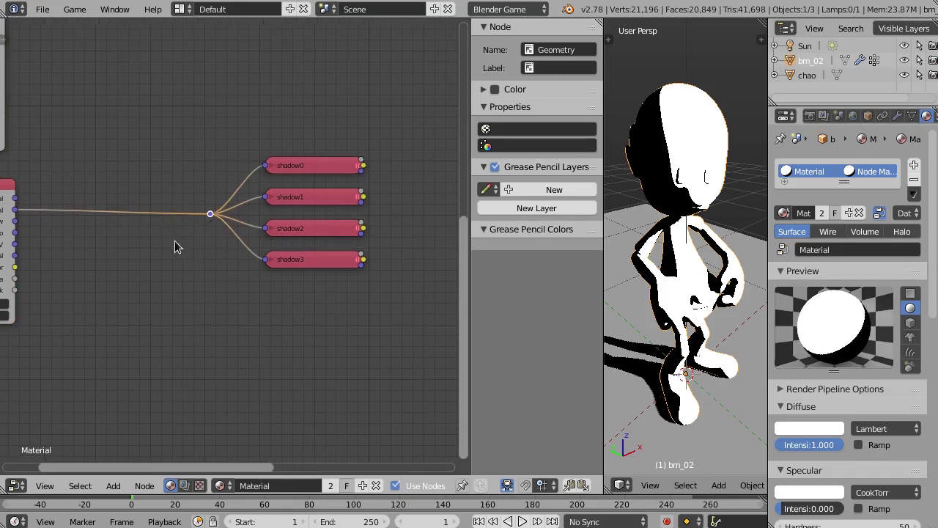
{"action": "middle_click_drag", "start_coordinate": [175, 241], "coordinate": [211, 237]}
{"action": "middle_click_drag", "start_coordinate": [140, 249], "coordinate": [179, 246]}
{"action": "key", "text": "shift+a"}
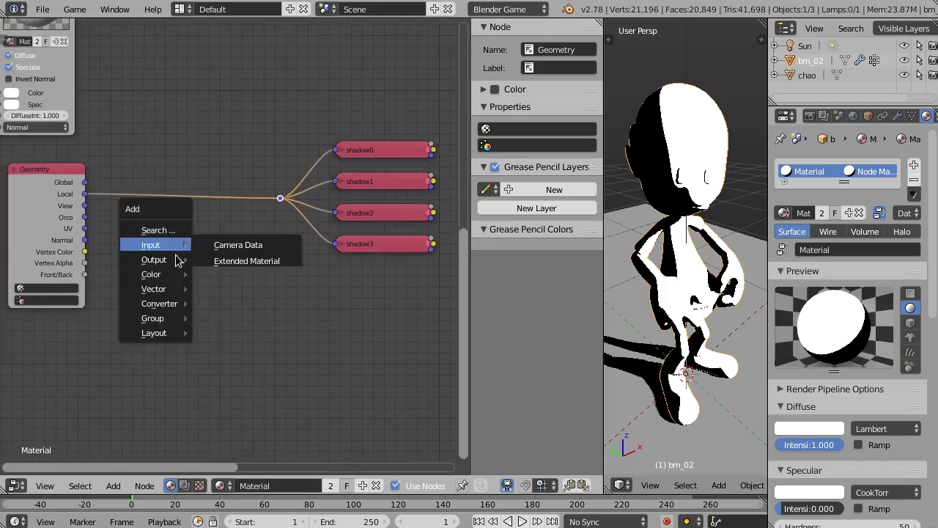
{"action": "mouse_move", "coordinate": [166, 308]}
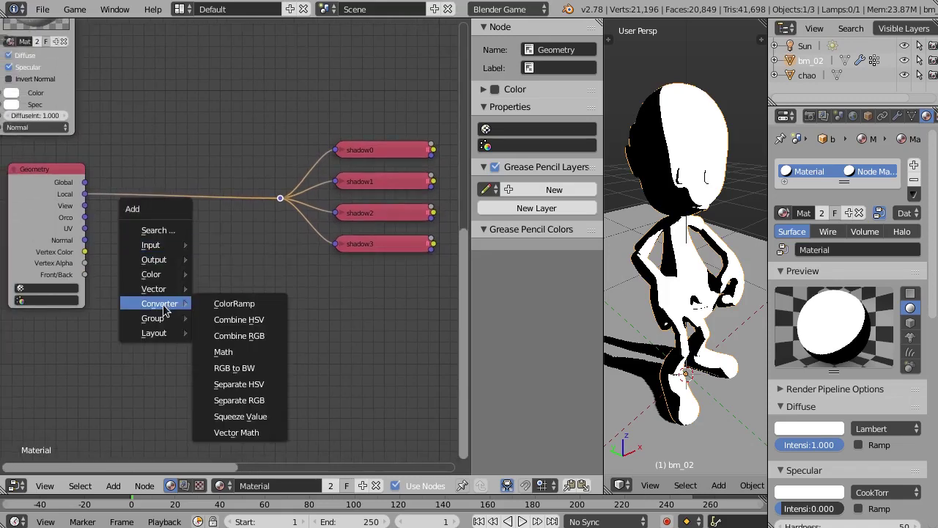
{"action": "mouse_move", "coordinate": [157, 289]}
{"action": "left_click", "coordinate": [231, 290]}
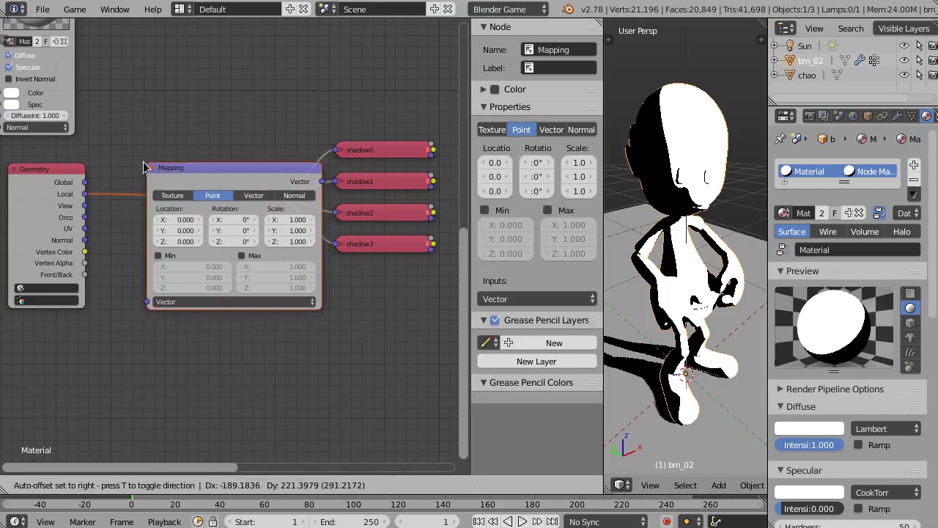
{"action": "left_click", "coordinate": [293, 186]}
Step: Reposition the ColorRamp node higher up and duplicate it straight down along Y three times for an evenly spaced column of four
{"action": "middle_click_drag", "start_coordinate": [362, 192], "coordinate": [281, 201]}
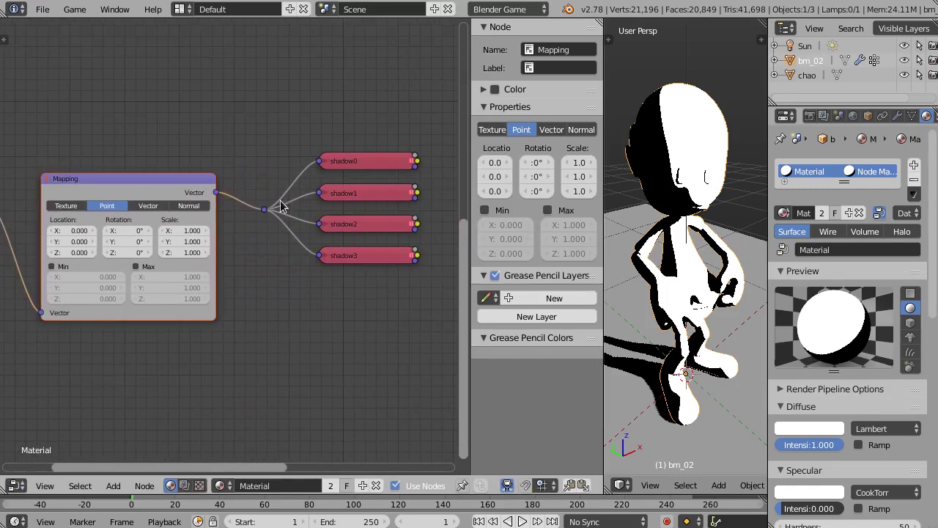
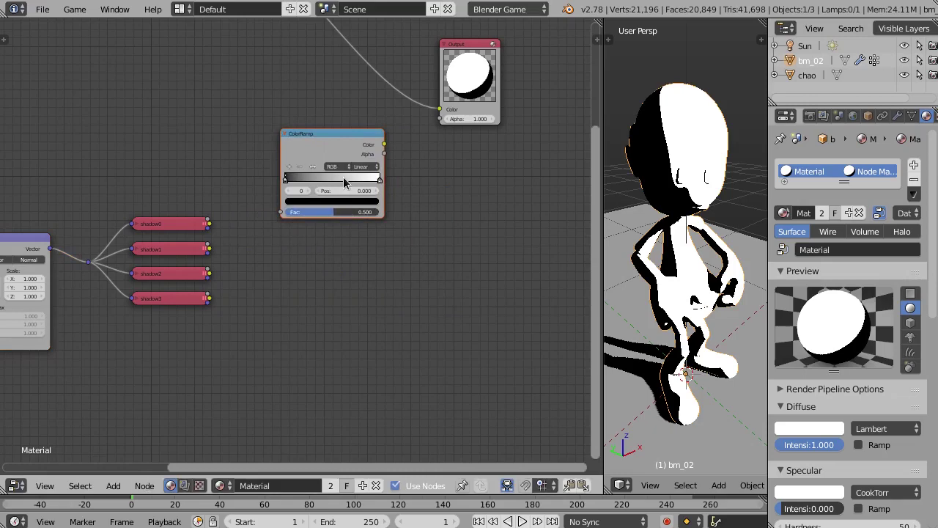
{"action": "key", "text": "g"}
{"action": "left_click", "coordinate": [333, 126]}
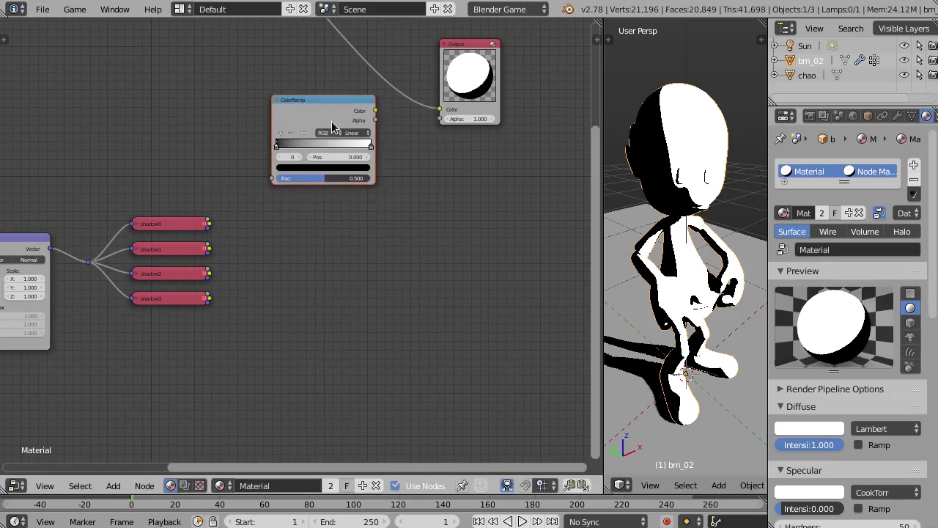
{"action": "key", "text": "shift+d"}
{"action": "key", "text": "y"}
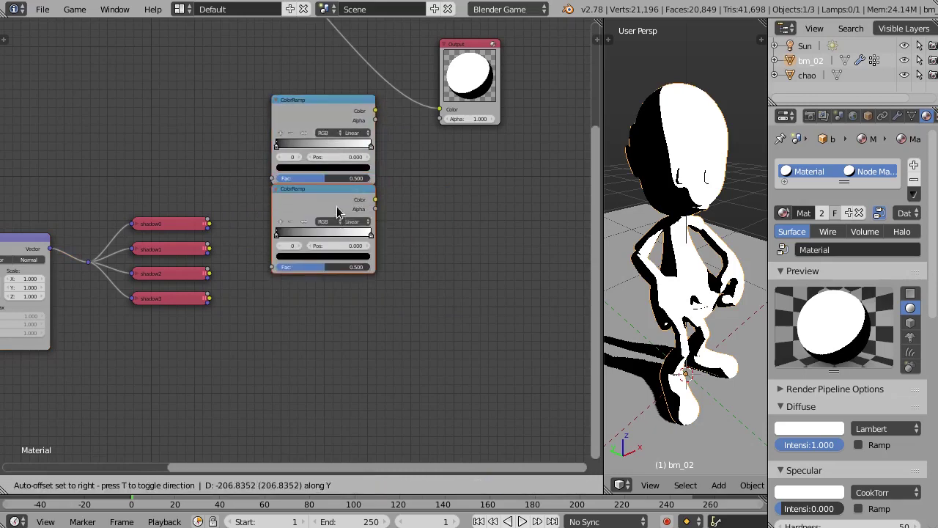
{"action": "left_click", "coordinate": [337, 213]}
{"action": "key", "text": "shift+r"}
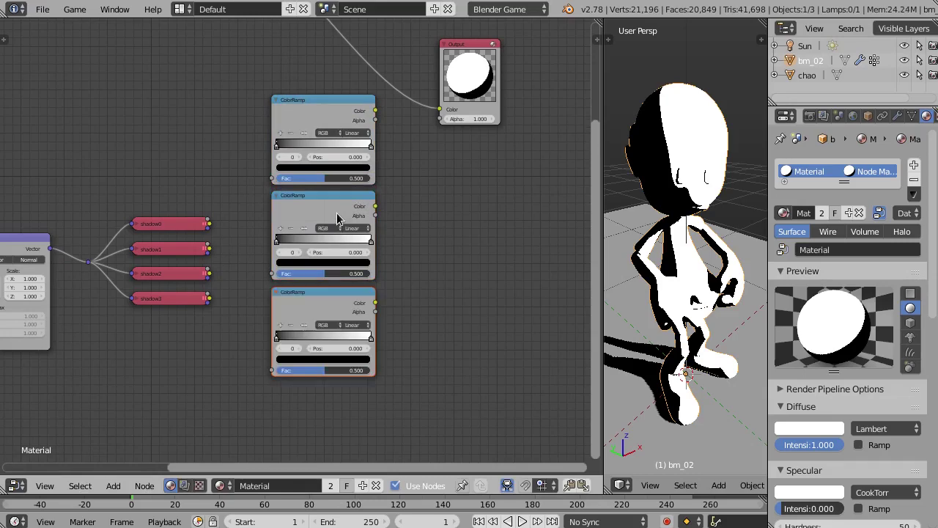
{"action": "key", "text": "shift+r"}
{"action": "scroll", "coordinate": [436, 230], "scroll_direction": "down", "scroll_amount": 1}
{"action": "scroll", "coordinate": [417, 259], "scroll_direction": "up", "scroll_amount": 2}
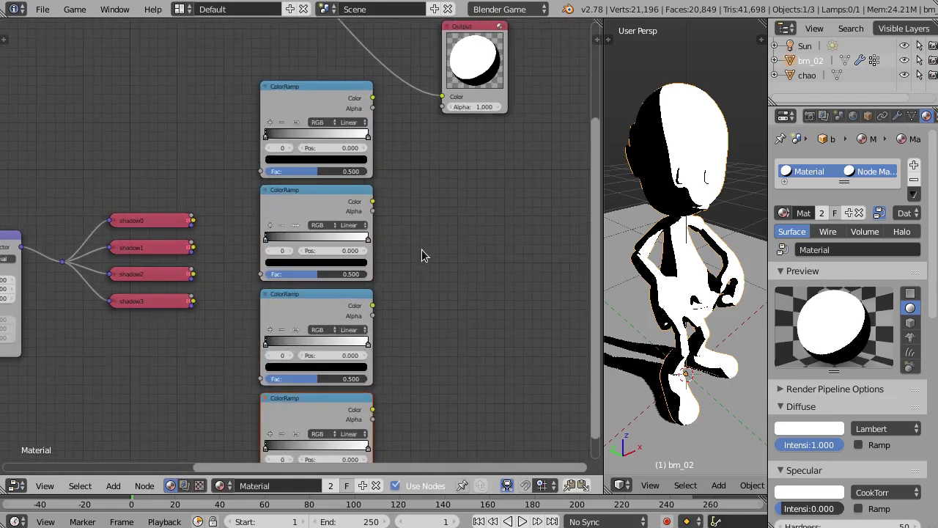
{"action": "scroll", "coordinate": [419, 209], "scroll_direction": "down", "scroll_amount": 1}
Step: Link the Material node's Color output to the top ColorRamp's Fac input and add a reroute point on that link near the ramp
{"action": "middle_click_drag", "start_coordinate": [403, 208], "coordinate": [452, 199]}
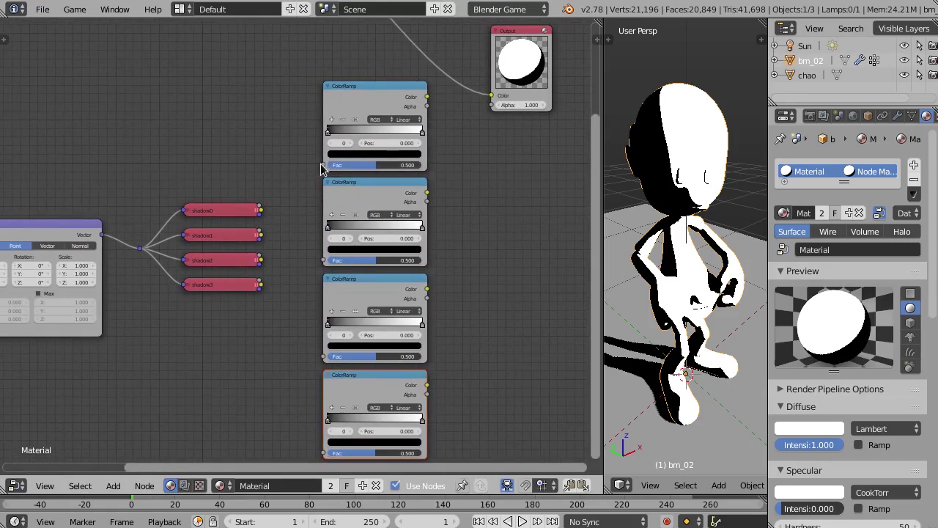
{"action": "left_click_drag", "start_coordinate": [322, 165], "coordinate": [217, 124]}
{"action": "scroll", "coordinate": [212, 125], "scroll_direction": "down", "scroll_amount": 1}
{"action": "middle_click_drag", "start_coordinate": [150, 98], "coordinate": [269, 167]}
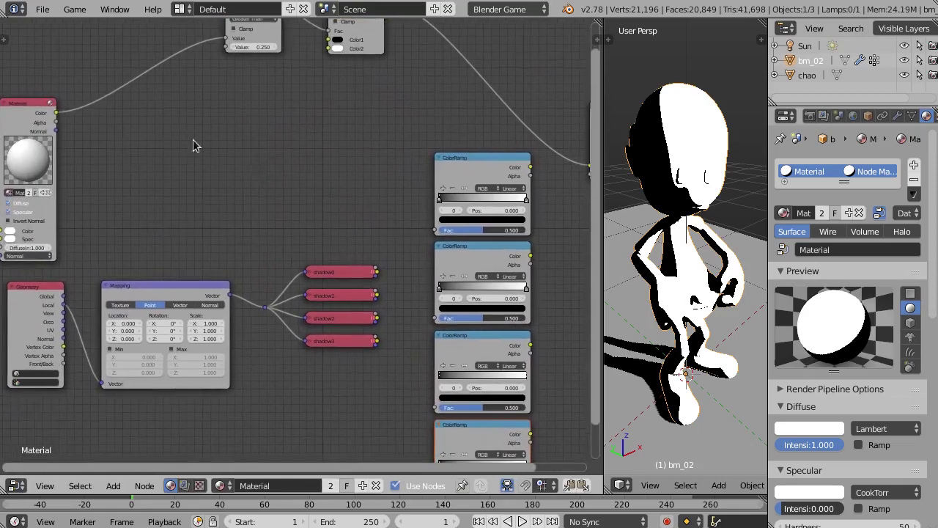
{"action": "left_click_drag", "start_coordinate": [55, 113], "coordinate": [433, 230]}
{"action": "middle_click_drag", "start_coordinate": [415, 247], "coordinate": [348, 119]}
{"action": "left_click_drag", "start_coordinate": [313, 78], "coordinate": [326, 109], "text": "shift"}
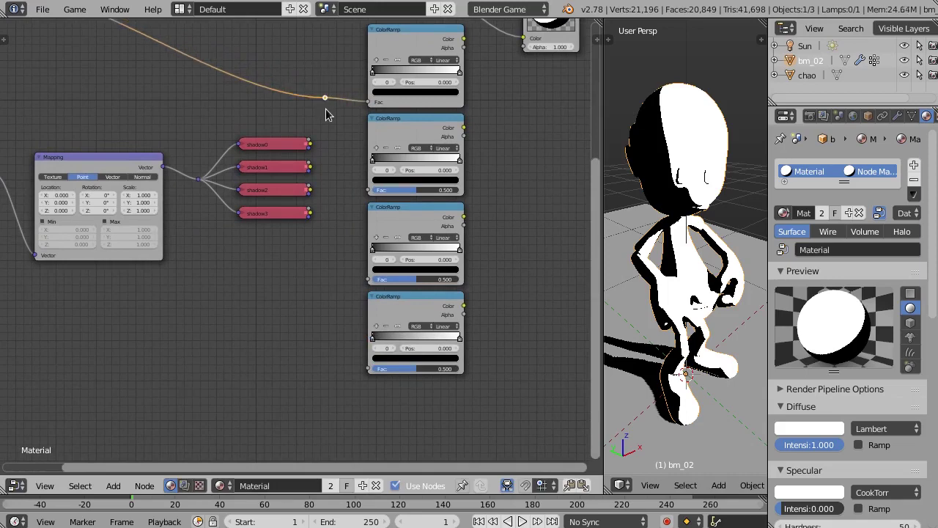
Step: Link the new reroute point to the Fac inputs of the remaining three ColorRamp nodes
{"action": "middle_click_drag", "start_coordinate": [324, 113], "coordinate": [304, 124]}
{"action": "scroll", "coordinate": [306, 129], "scroll_direction": "up", "scroll_amount": 1}
{"action": "left_click_drag", "start_coordinate": [305, 108], "coordinate": [356, 321]}
{"action": "left_click_drag", "start_coordinate": [306, 109], "coordinate": [355, 423]}
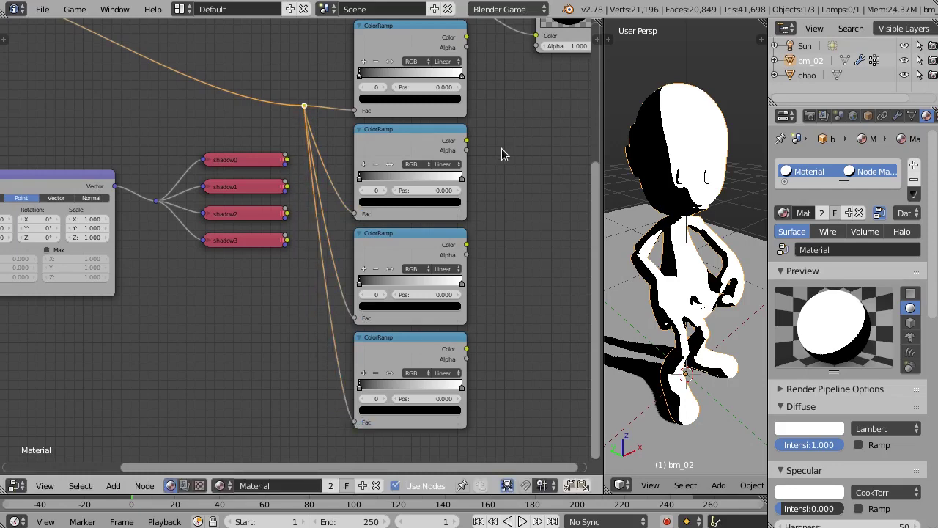
Step: Set the white stop of the top ColorRamp to position 0.150
{"action": "middle_click_drag", "start_coordinate": [503, 100], "coordinate": [486, 145]}
{"action": "scroll", "coordinate": [486, 144], "scroll_direction": "up", "scroll_amount": 2}
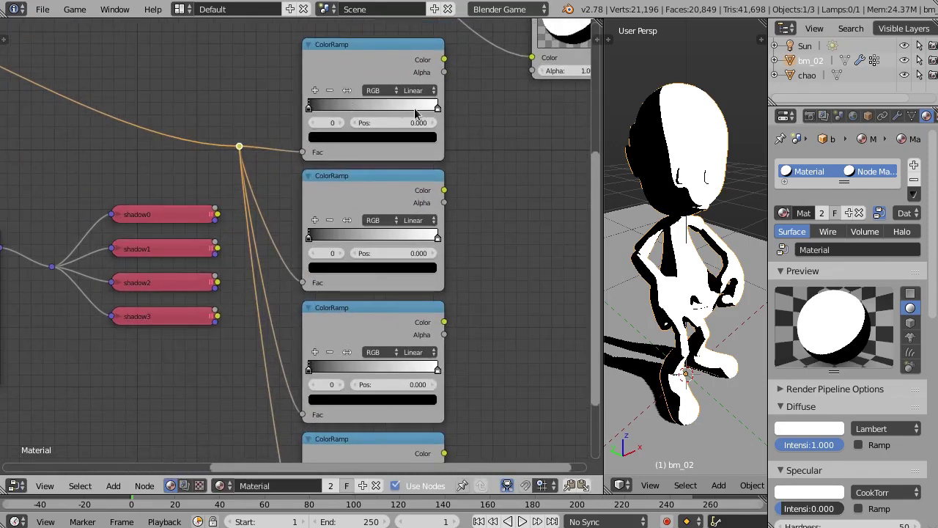
{"action": "left_click_drag", "start_coordinate": [437, 110], "coordinate": [369, 108]}
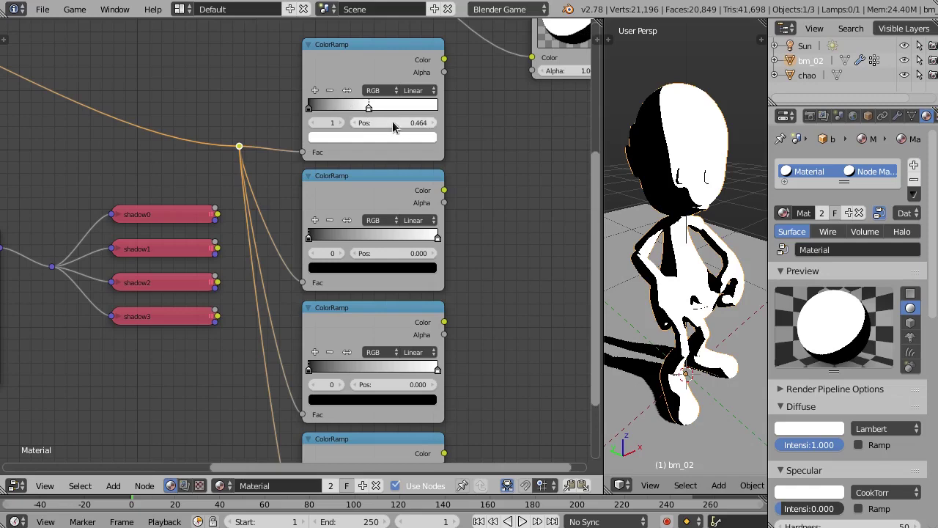
{"action": "left_click", "coordinate": [415, 123]}
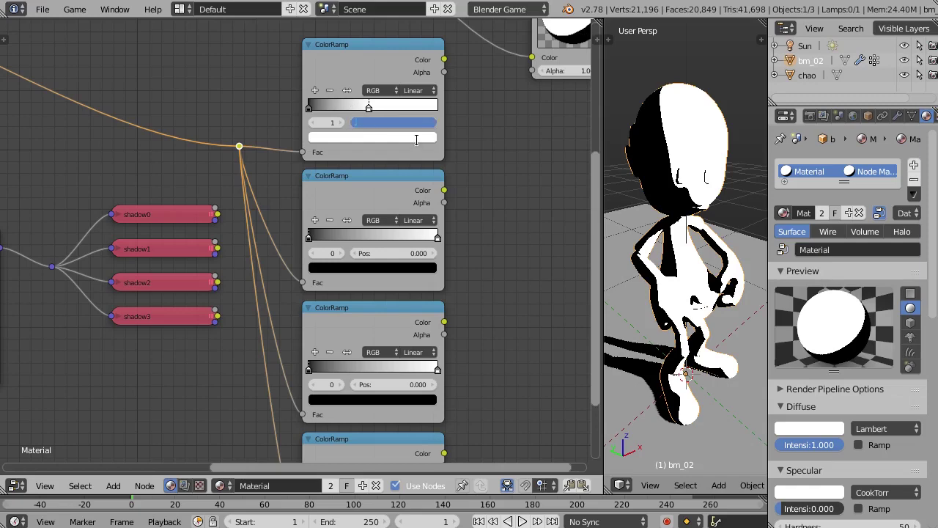
{"action": "key", "text": "Return"}
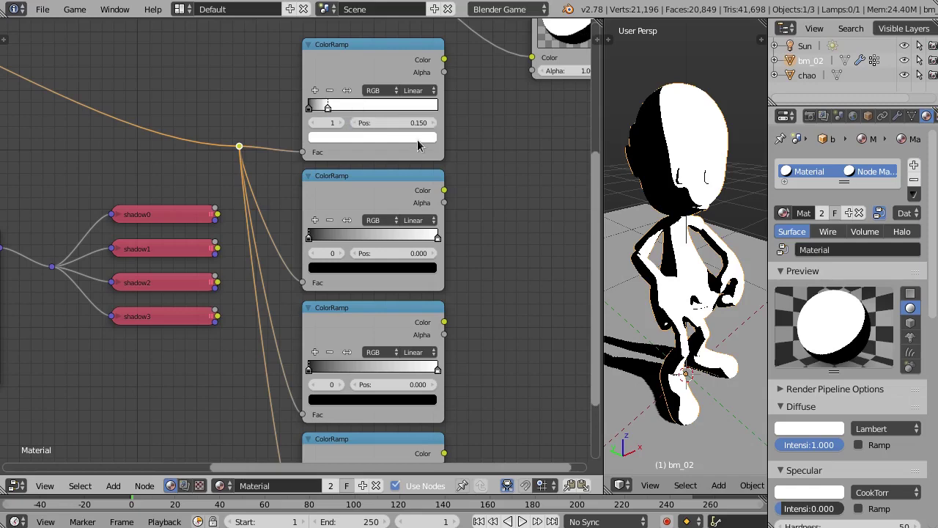
Step: Set the second ColorRamp's black stop to position 0.150 and its white stop to position 0.350
{"action": "middle_click_drag", "start_coordinate": [365, 174], "coordinate": [356, 133]}
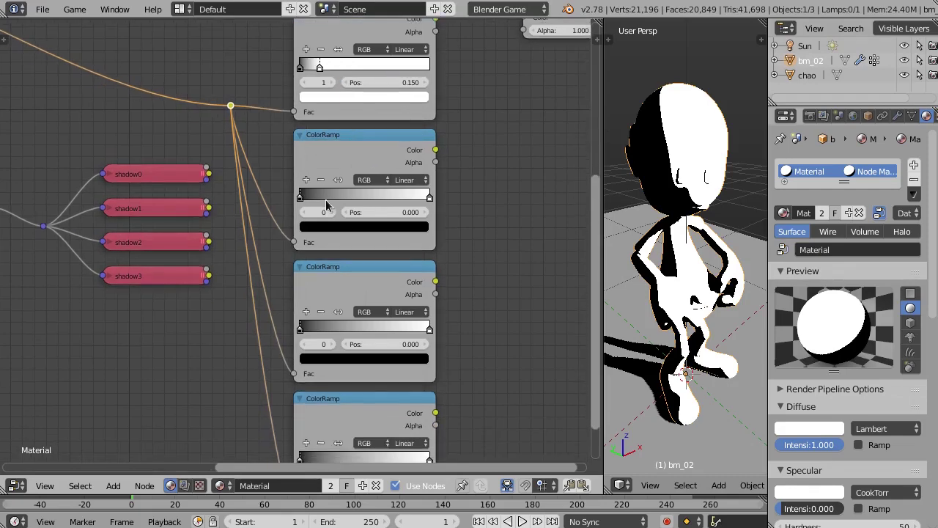
{"action": "left_click", "coordinate": [298, 198]}
{"action": "left_click_drag", "start_coordinate": [301, 198], "coordinate": [308, 198]}
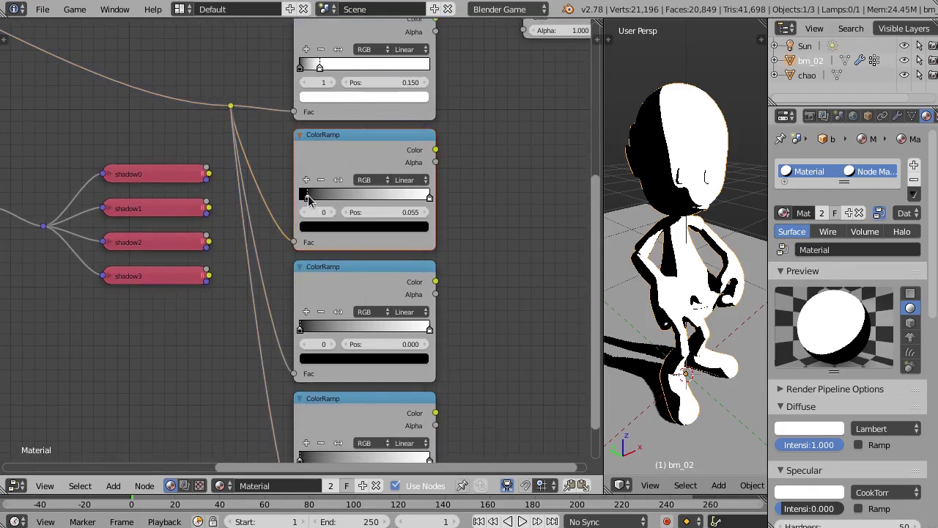
{"action": "left_click", "coordinate": [382, 213]}
{"action": "type", "text": ".150"}
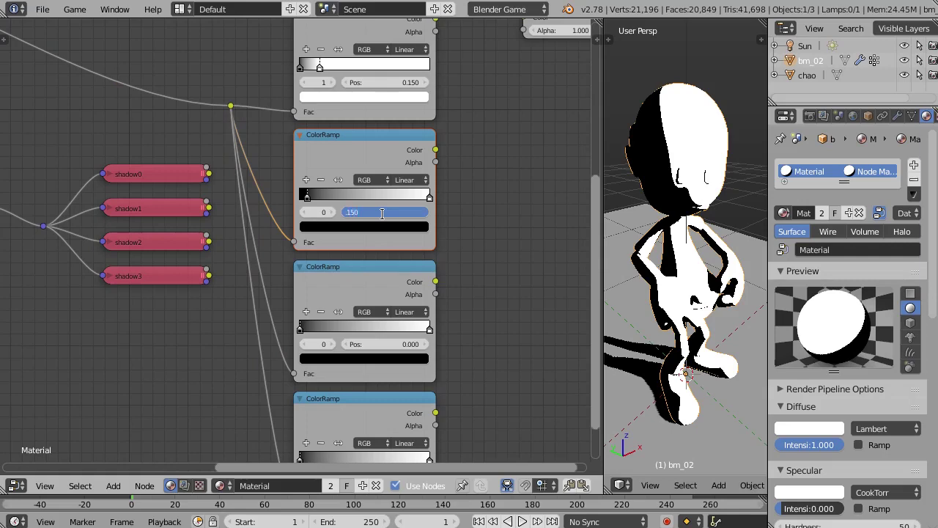
{"action": "key", "text": "Return"}
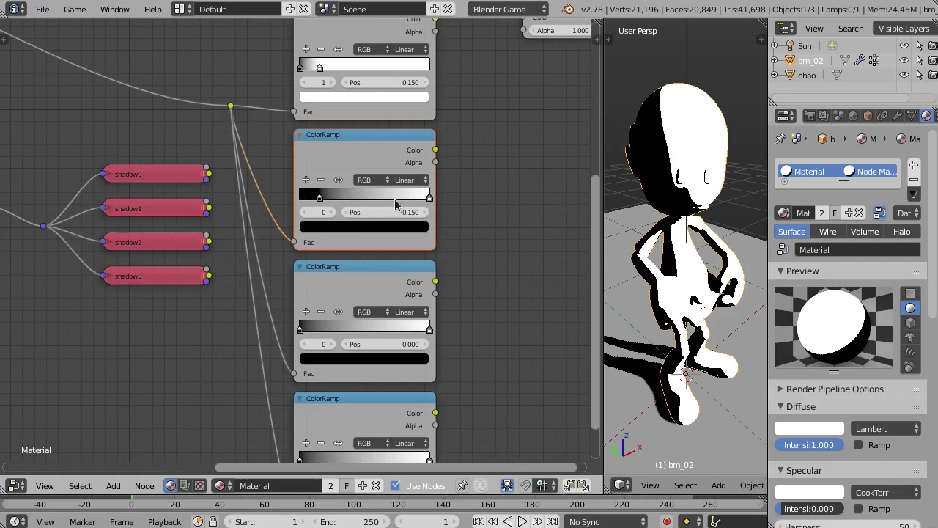
{"action": "left_click", "coordinate": [415, 196]}
{"action": "left_click_drag", "start_coordinate": [415, 198], "coordinate": [401, 199]}
{"action": "left_click", "coordinate": [396, 212]}
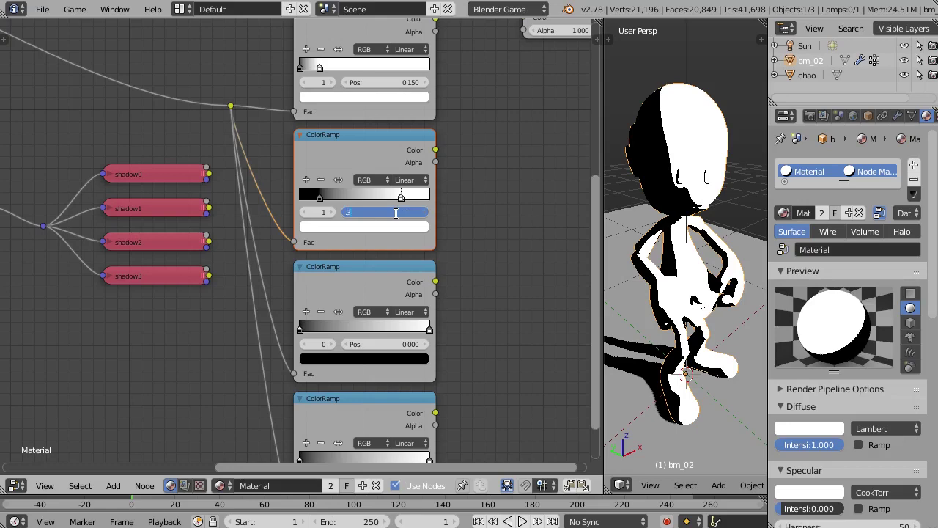
{"action": "type", "text": ".350"}
{"action": "key", "text": "Return"}
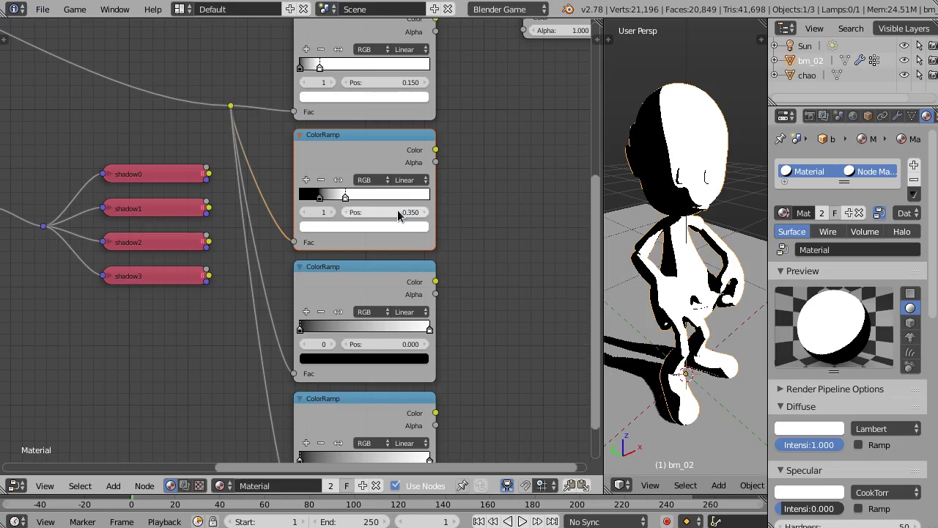
Step: Set the third ColorRamp's black stop to position 0.350 and its white stop to position 0.550
{"action": "middle_click_drag", "start_coordinate": [340, 256], "coordinate": [335, 227]}
{"action": "left_click_drag", "start_coordinate": [298, 302], "coordinate": [308, 302]}
{"action": "left_click", "coordinate": [390, 316]}
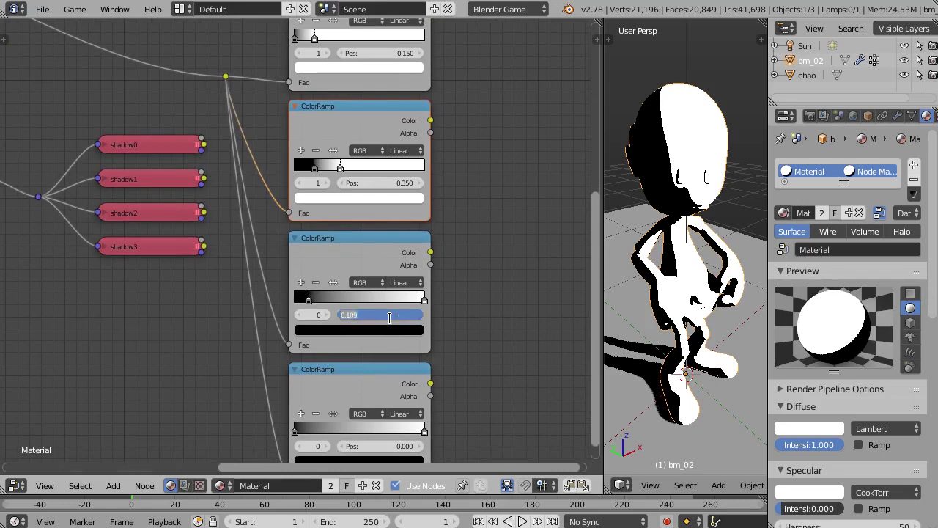
{"action": "type", "text": ".350"}
{"action": "key", "text": "Return"}
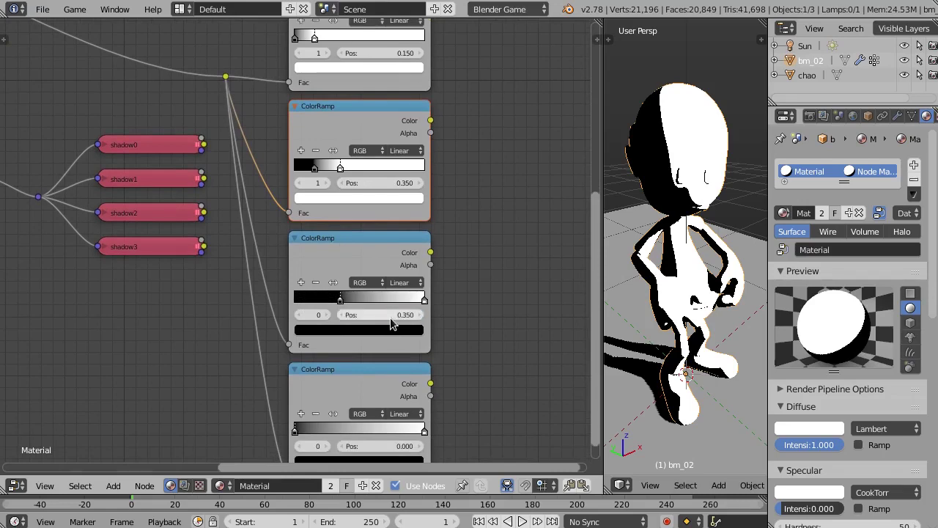
{"action": "left_click", "coordinate": [425, 302]}
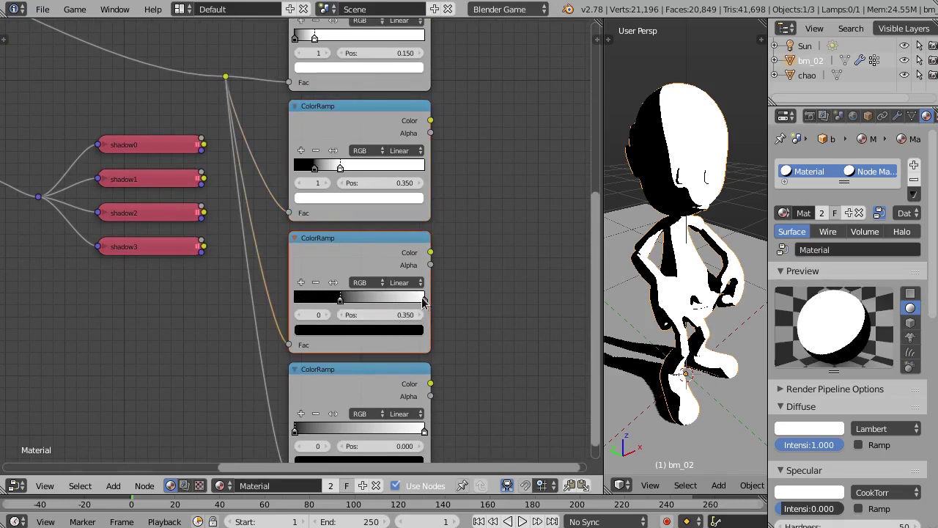
{"action": "left_click_drag", "start_coordinate": [423, 302], "coordinate": [396, 301]}
{"action": "left_click", "coordinate": [391, 314]}
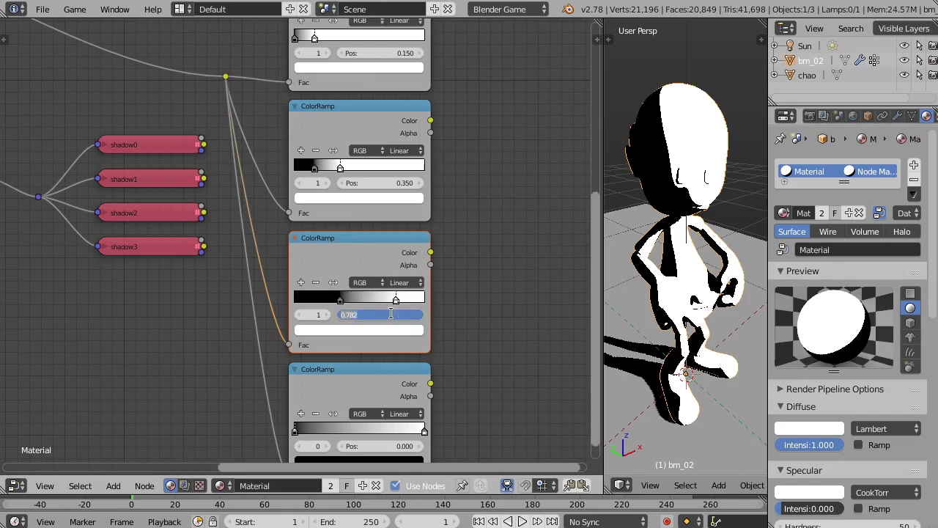
{"action": "key", "text": "Return"}
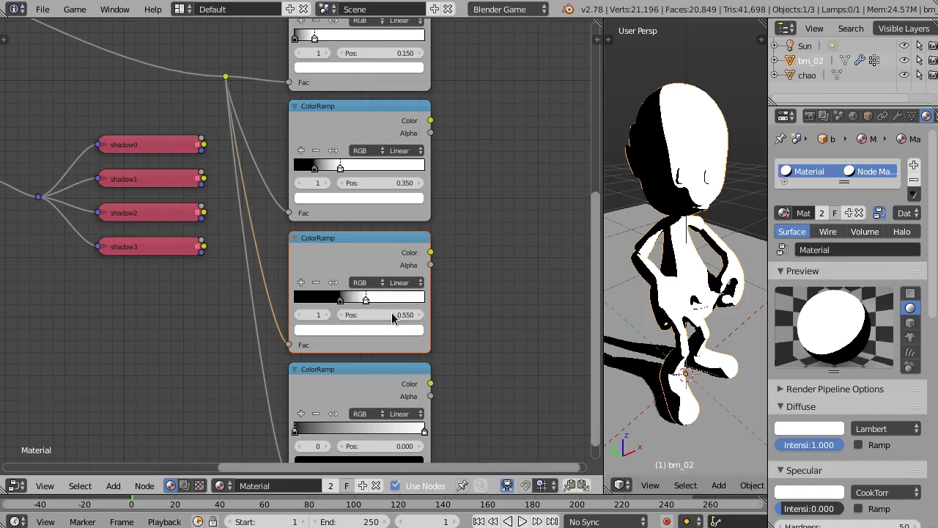
Step: Set the lowest ColorRamp's black stop to position 0.550 and its white stop to position 0.900
{"action": "middle_click_drag", "start_coordinate": [358, 353], "coordinate": [352, 304]}
{"action": "scroll", "coordinate": [351, 319], "scroll_direction": "up", "scroll_amount": 1}
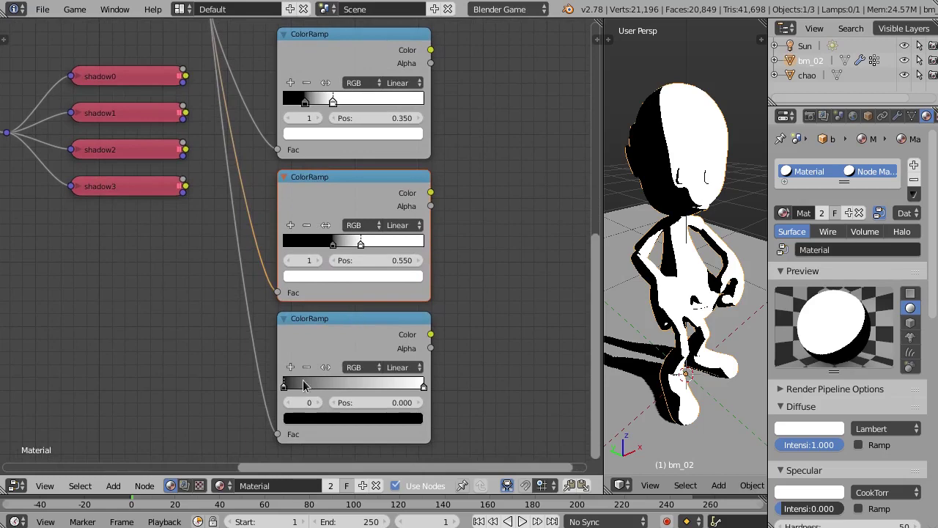
{"action": "left_click_drag", "start_coordinate": [288, 389], "coordinate": [297, 388]}
{"action": "left_click", "coordinate": [384, 401]}
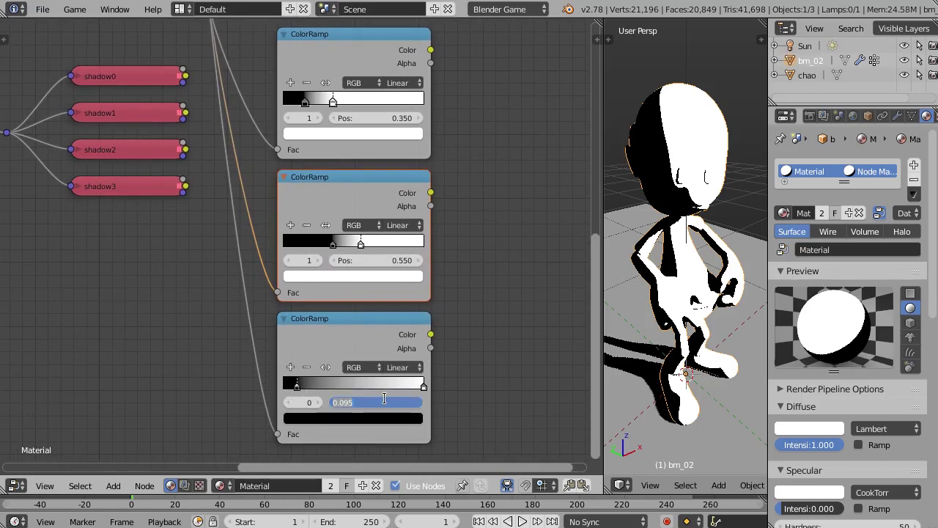
{"action": "type", "text": ".550"}
{"action": "key", "text": "Return"}
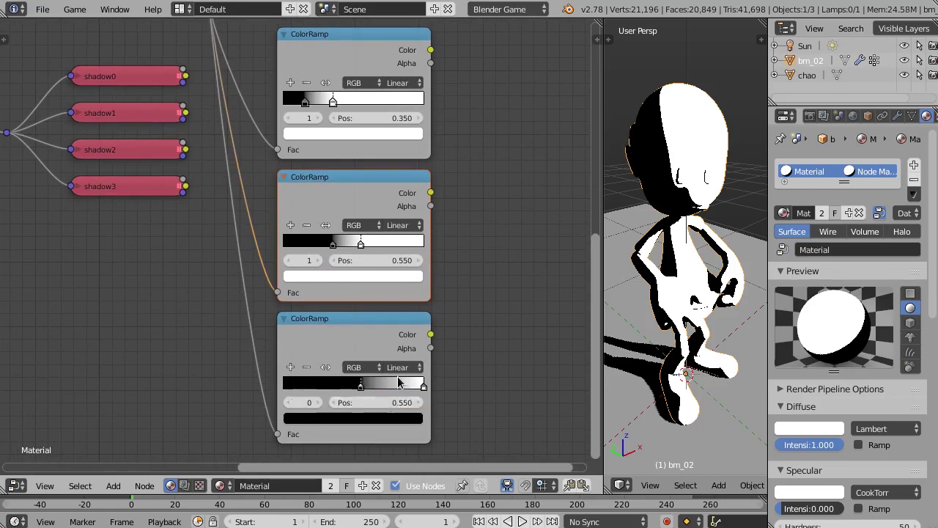
{"action": "left_click_drag", "start_coordinate": [423, 386], "coordinate": [420, 387]}
{"action": "left_click", "coordinate": [401, 403]}
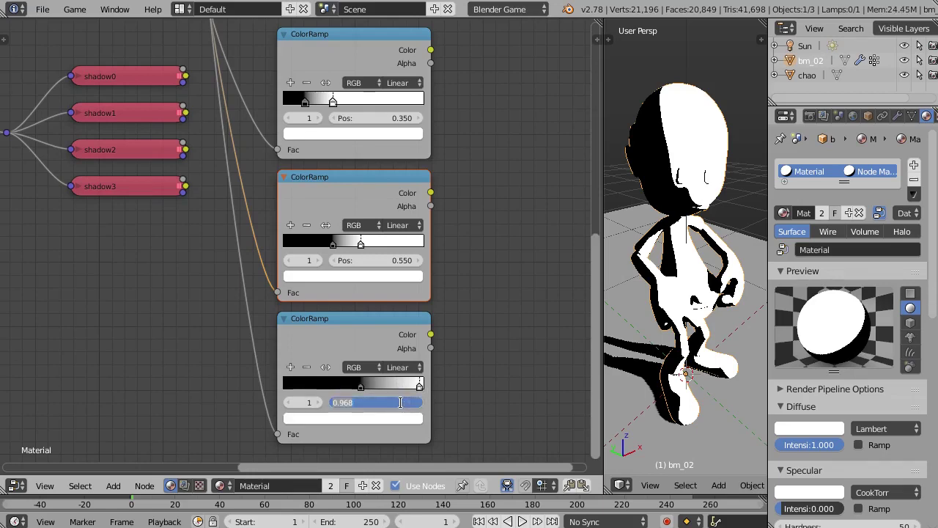
{"action": "key", "text": "BackSpace"}
{"action": "type", "text": ".900"}
{"action": "key", "text": "Return"}
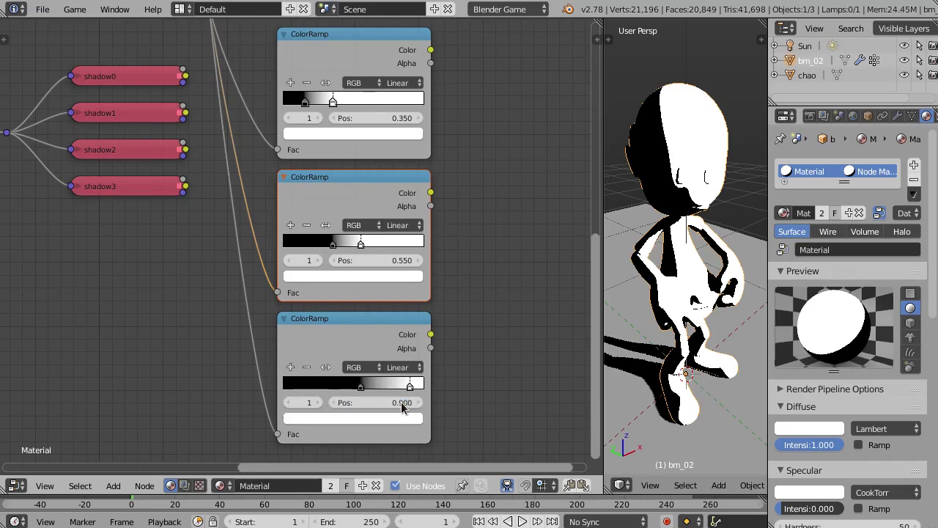
Step: Move the Output node farther away from the ColorRamp column to make room between them
{"action": "scroll", "coordinate": [476, 203], "scroll_direction": "down", "scroll_amount": 2}
{"action": "middle_click_drag", "start_coordinate": [477, 204], "coordinate": [382, 235]}
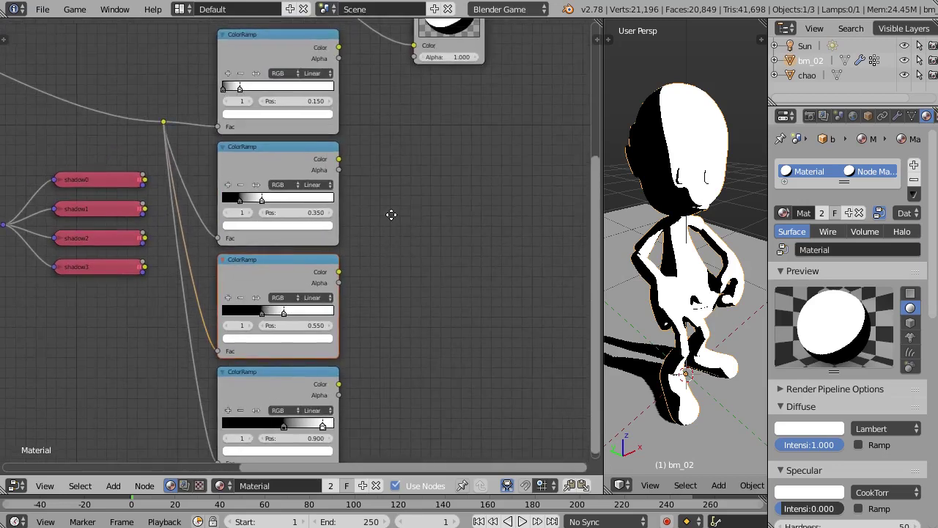
{"action": "scroll", "coordinate": [364, 213], "scroll_direction": "down", "scroll_amount": 3}
{"action": "left_click", "coordinate": [370, 99]}
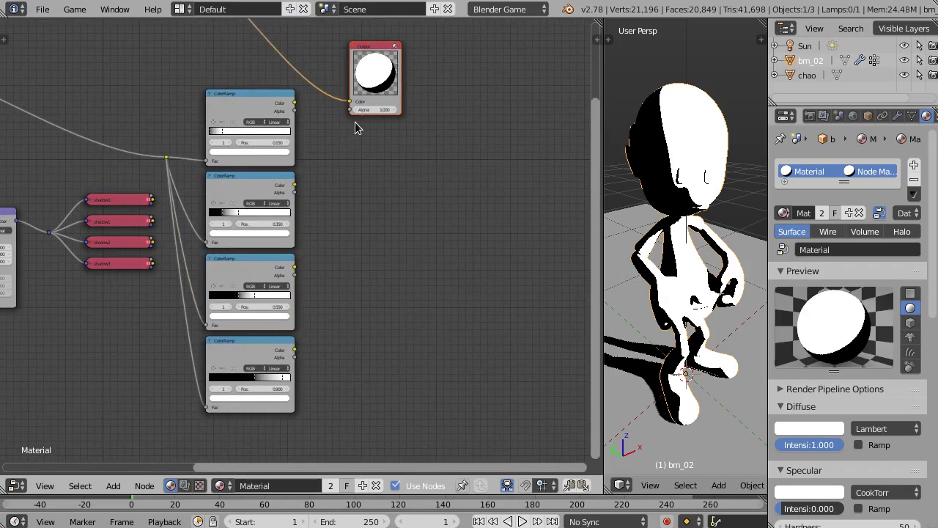
{"action": "key", "text": "g"}
{"action": "left_click", "coordinate": [468, 119]}
Step: Add a MixRGB node and place it beside the top ColorRamp, between it and the Output node
{"action": "middle_click_drag", "start_coordinate": [354, 176], "coordinate": [339, 165]}
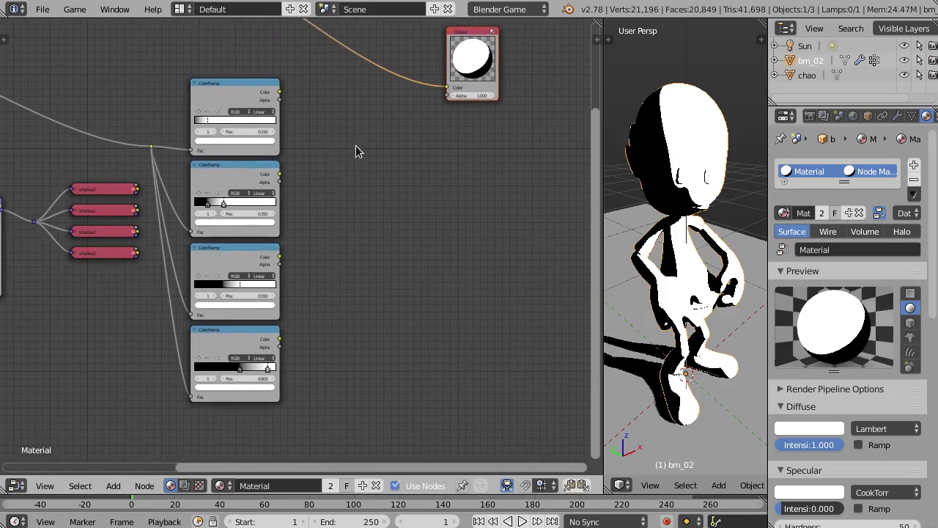
{"action": "key", "text": "shift+a"}
{"action": "mouse_move", "coordinate": [342, 123]}
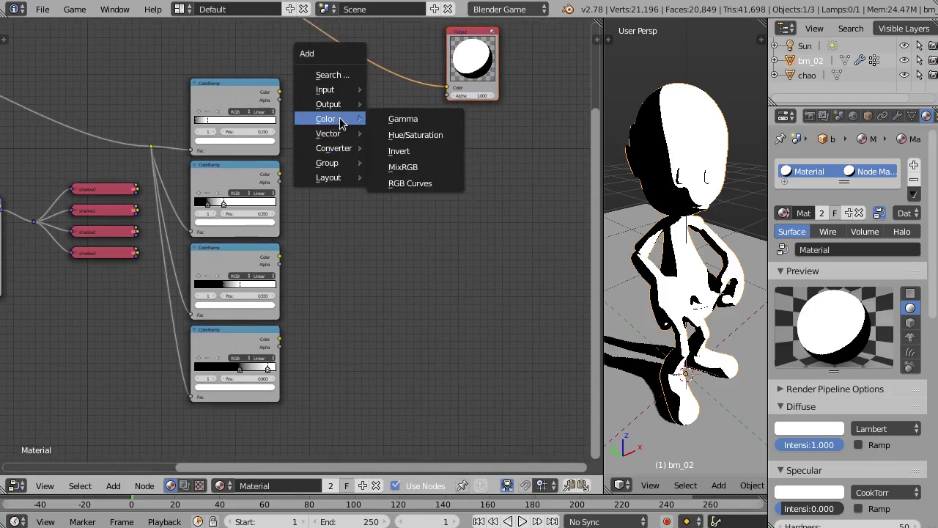
{"action": "left_click", "coordinate": [404, 167]}
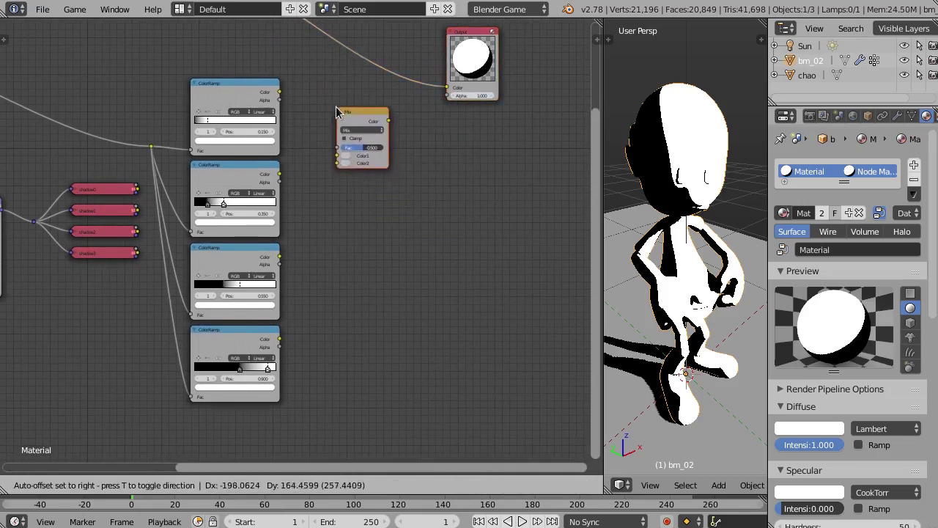
{"action": "left_click", "coordinate": [336, 110]}
{"action": "middle_click_drag", "start_coordinate": [335, 176], "coordinate": [322, 166]}
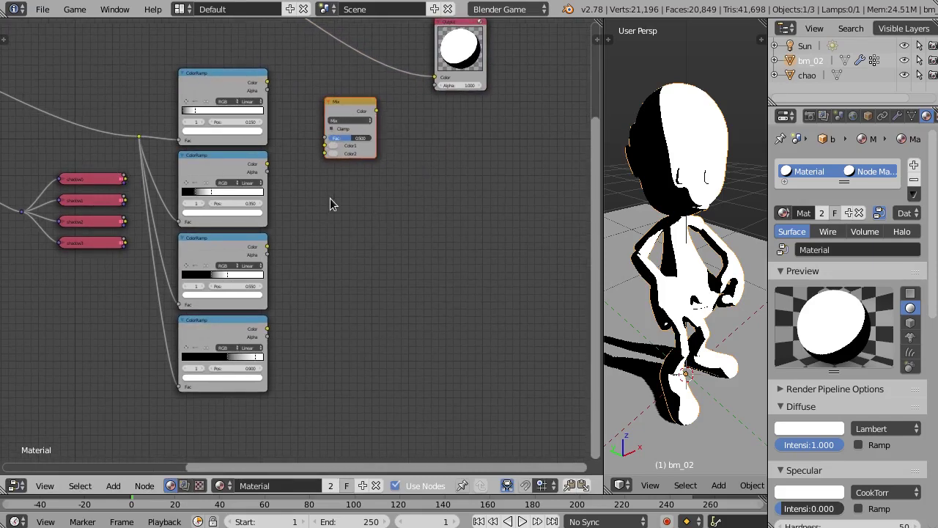
{"action": "key", "text": "g"}
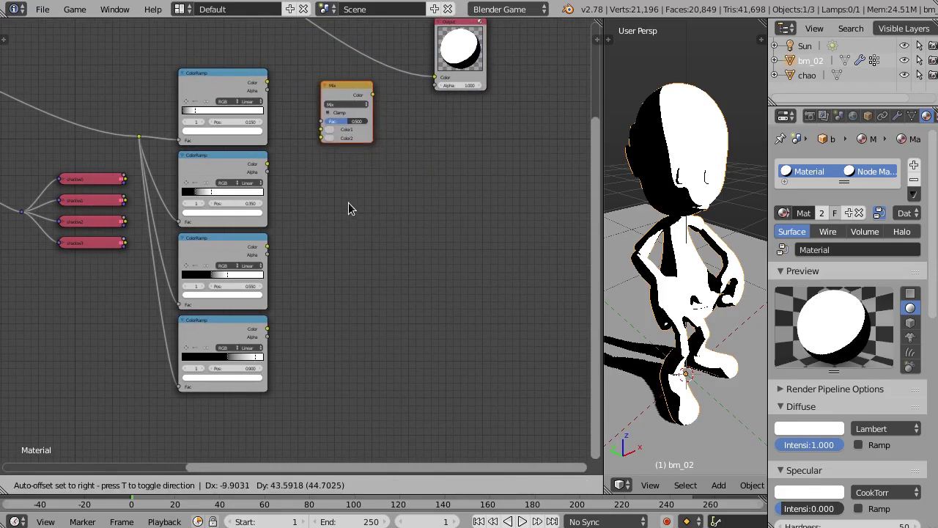
{"action": "left_click", "coordinate": [349, 207]}
Step: Duplicate the Mix node straight down along Y three times for an evenly spaced column of four
{"action": "key", "text": "shift+d"}
{"action": "key", "text": "y"}
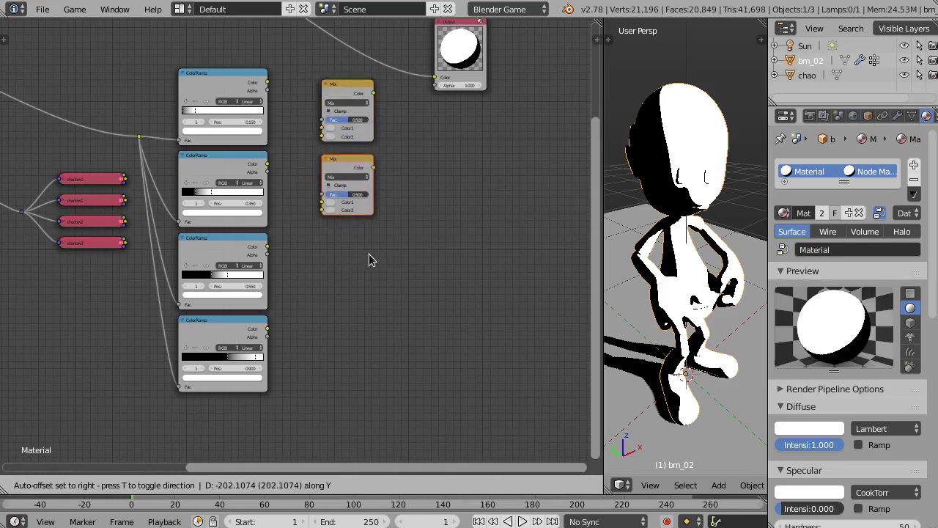
{"action": "left_click", "coordinate": [369, 260]}
{"action": "key", "text": "shift+r"}
{"action": "key", "text": "shift+r"}
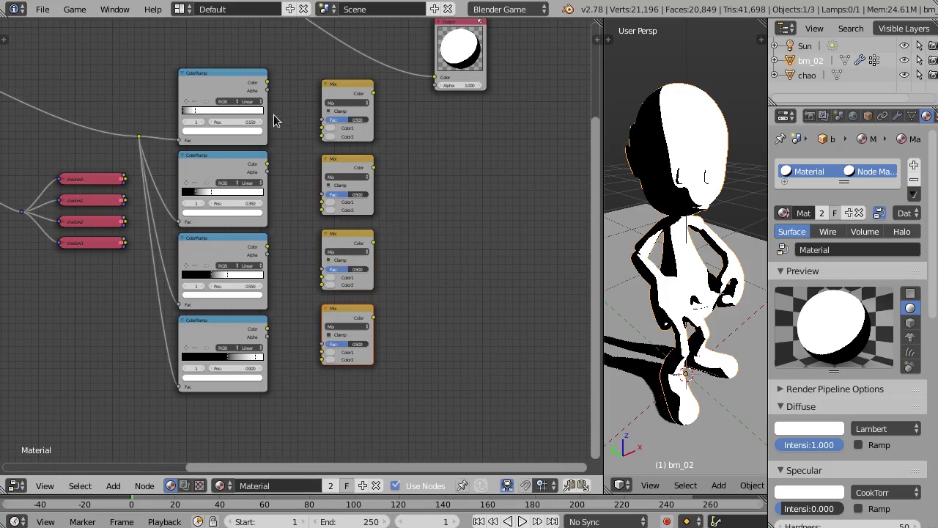
Step: Set the Color2 swatch of the lowest Mix node to white
{"action": "scroll", "coordinate": [282, 141], "scroll_direction": "up", "scroll_amount": 3}
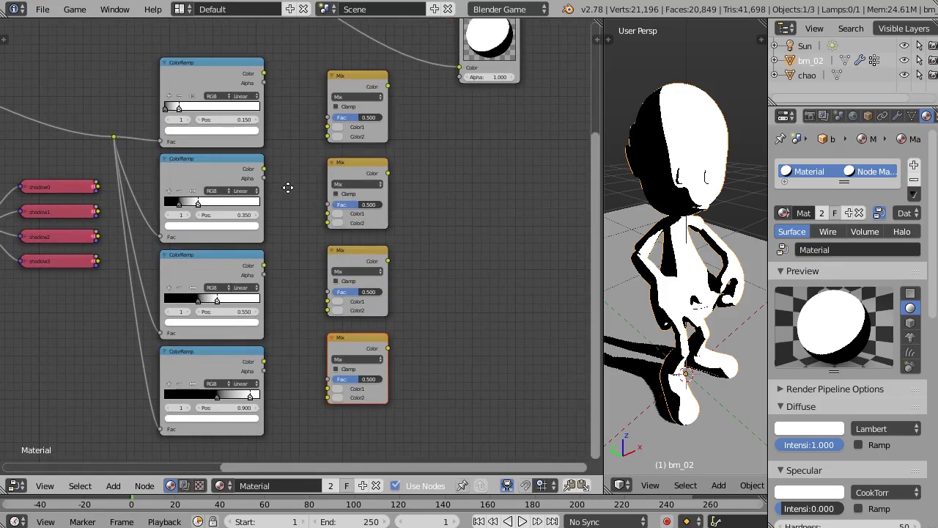
{"action": "middle_click_drag", "start_coordinate": [288, 188], "coordinate": [297, 137]}
{"action": "scroll", "coordinate": [299, 283], "scroll_direction": "up", "scroll_amount": 1}
{"action": "scroll", "coordinate": [300, 283], "scroll_direction": "up", "scroll_amount": 3}
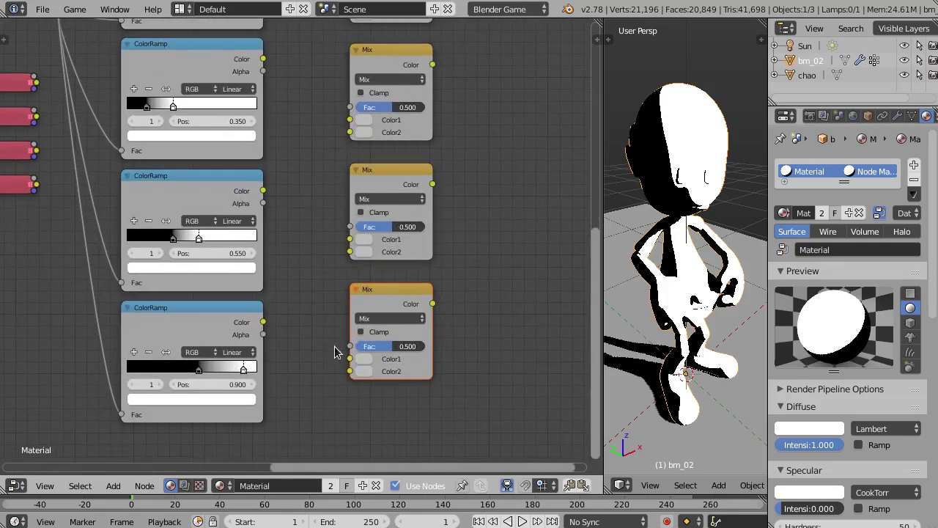
{"action": "middle_click_drag", "start_coordinate": [376, 379], "coordinate": [366, 324]}
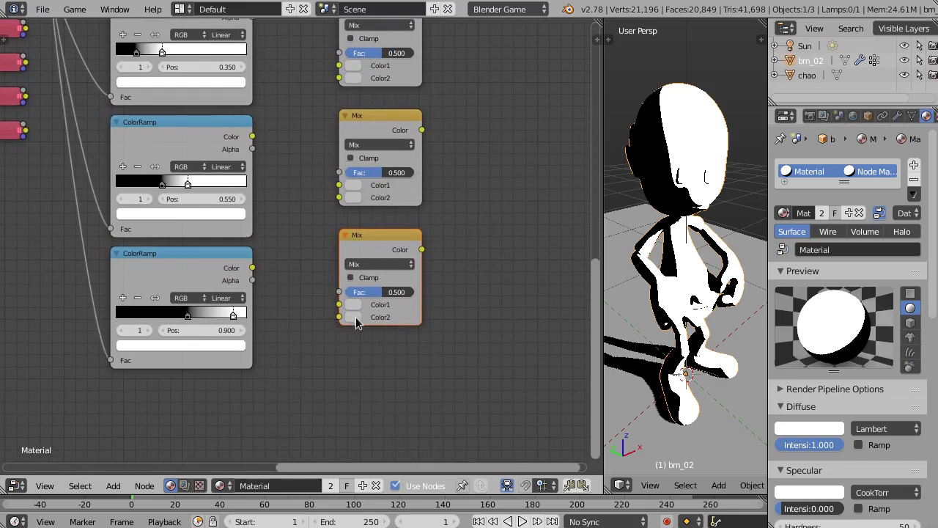
{"action": "left_click", "coordinate": [354, 318]}
{"action": "left_click_drag", "start_coordinate": [445, 174], "coordinate": [448, 147]}
Step: Link the shadow3 texture's Color output to the Color1 input of the lowest Mix node
{"action": "scroll", "coordinate": [315, 286], "scroll_direction": "down", "scroll_amount": 2}
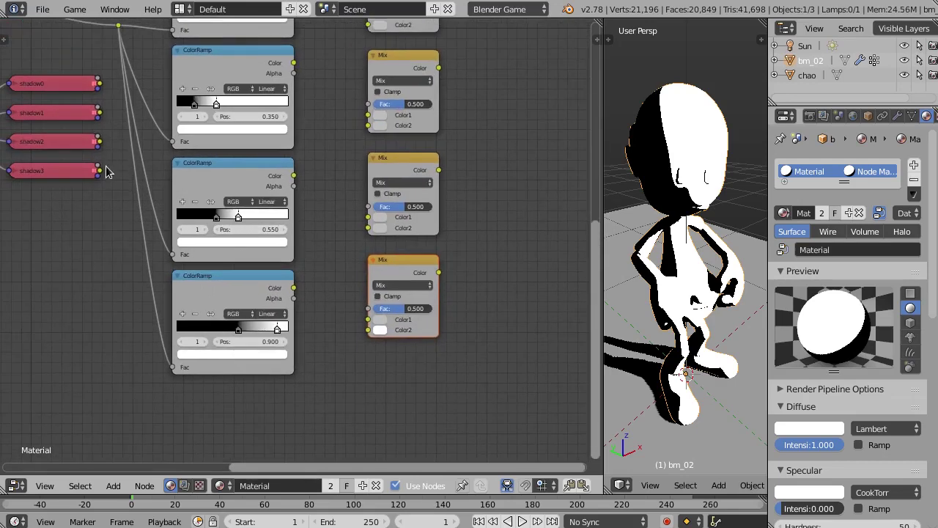
{"action": "left_click_drag", "start_coordinate": [100, 170], "coordinate": [368, 320]}
{"action": "left_click", "coordinate": [70, 178]}
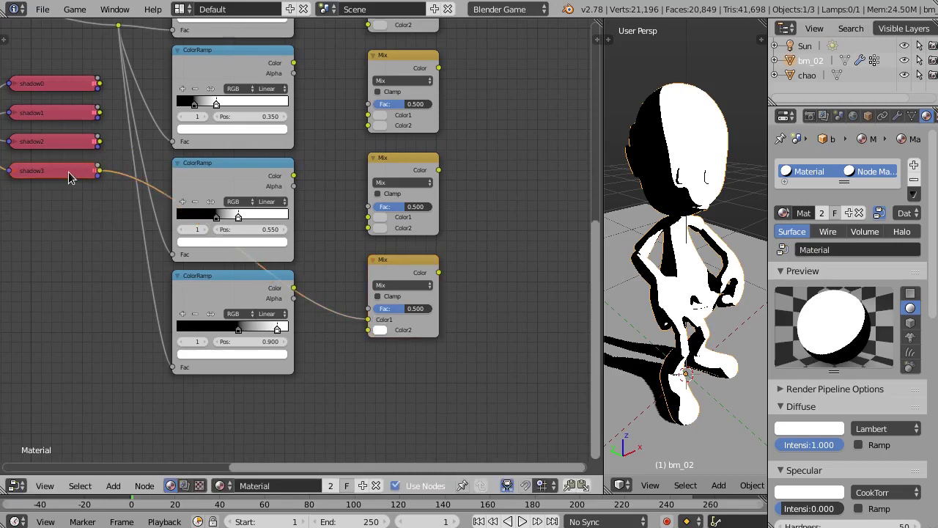
{"action": "key", "text": "h"}
{"action": "key", "text": "h"}
Step: Link the Color outputs of shadow2, shadow1 and shadow0 to Color1 of the third, second and top Mix nodes respectively
{"action": "middle_click_drag", "start_coordinate": [350, 221], "coordinate": [351, 223]}
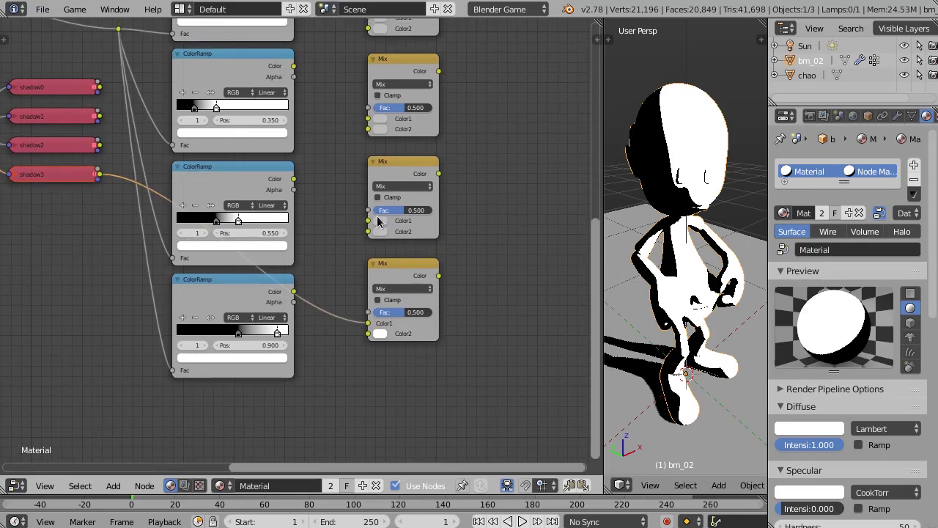
{"action": "middle_click_drag", "start_coordinate": [339, 173], "coordinate": [338, 228]}
{"action": "middle_click_drag", "start_coordinate": [331, 146], "coordinate": [331, 201]}
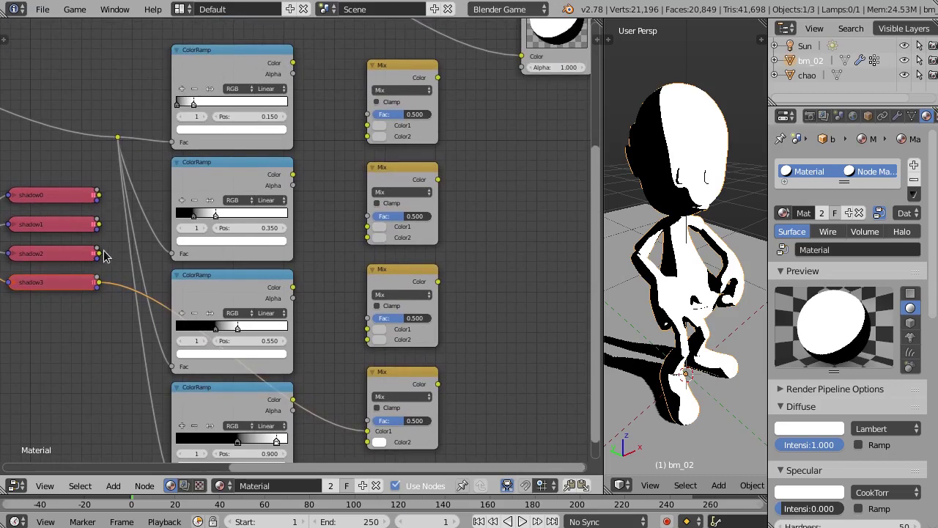
{"action": "left_click_drag", "start_coordinate": [99, 254], "coordinate": [408, 333]}
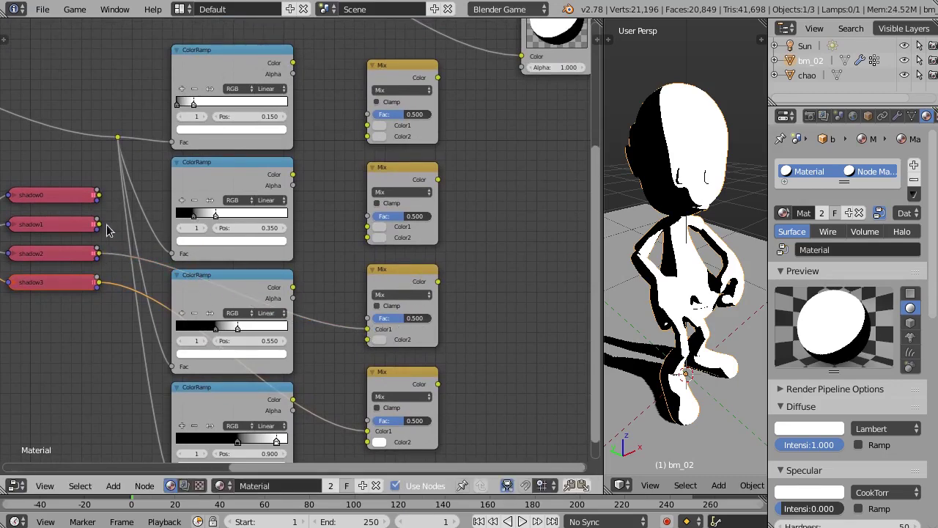
{"action": "left_click_drag", "start_coordinate": [98, 225], "coordinate": [370, 232]}
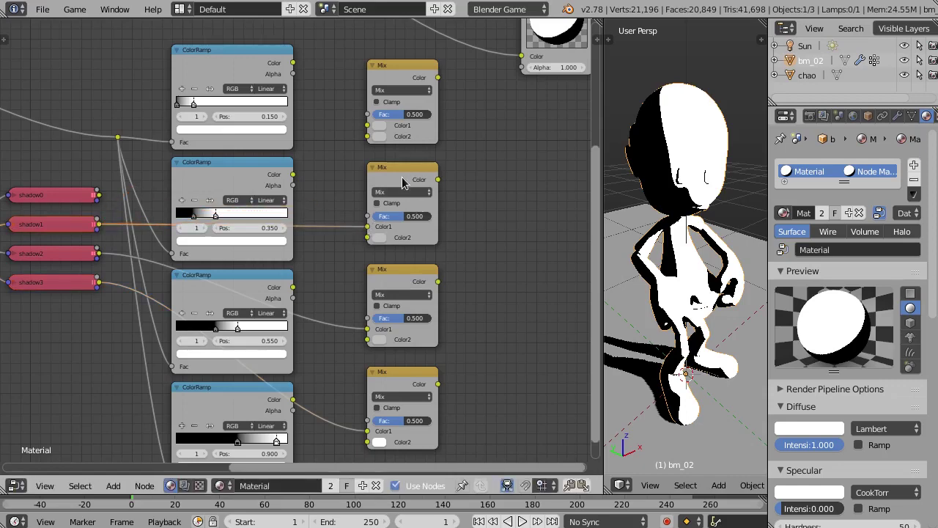
{"action": "left_click_drag", "start_coordinate": [98, 195], "coordinate": [368, 125]}
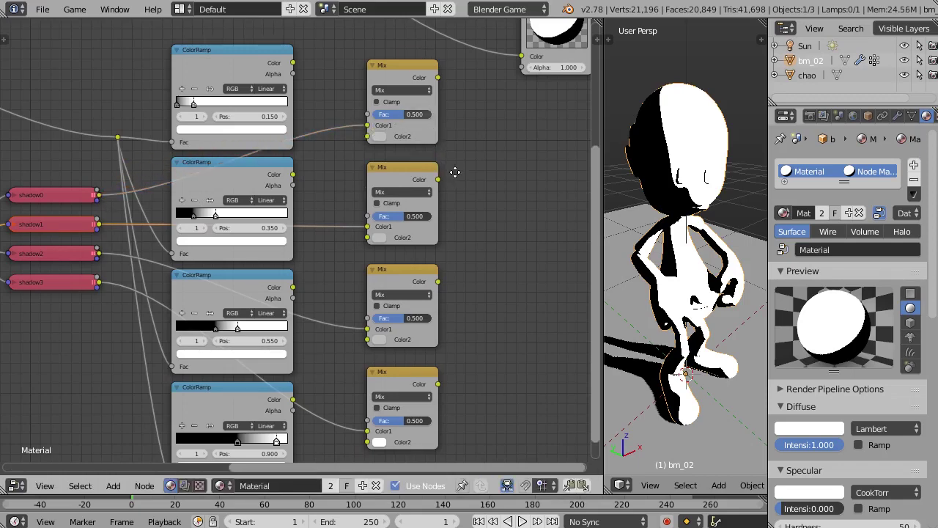
Step: Chain the four Mix nodes by linking each lower node's Color output to the Color2 input of the Mix node above it
{"action": "middle_click_drag", "start_coordinate": [455, 172], "coordinate": [449, 164]}
{"action": "middle_click_drag", "start_coordinate": [456, 203], "coordinate": [465, 194]}
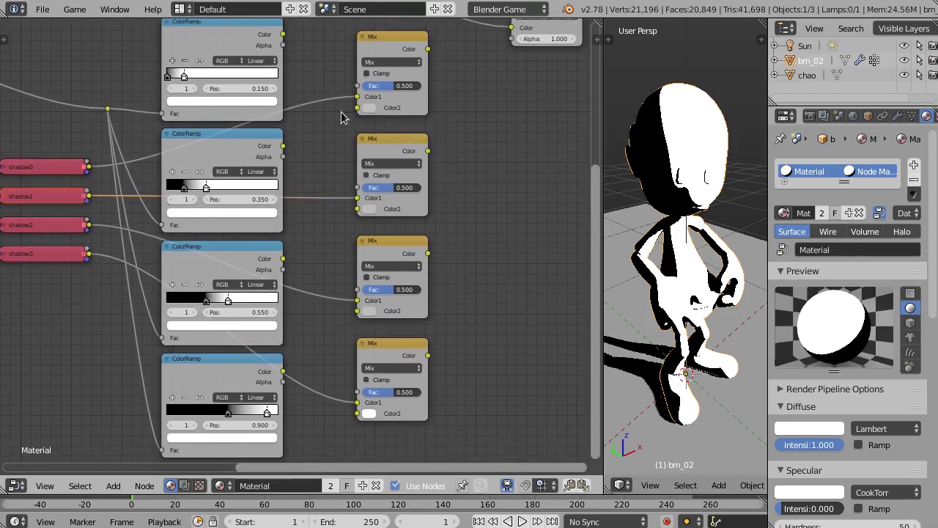
{"action": "left_click_drag", "start_coordinate": [348, 101], "coordinate": [357, 97]}
{"action": "left_click_drag", "start_coordinate": [428, 357], "coordinate": [357, 311]}
{"action": "scroll", "coordinate": [441, 262], "scroll_direction": "up", "scroll_amount": 1}
{"action": "middle_click_drag", "start_coordinate": [441, 262], "coordinate": [451, 326]}
{"action": "left_click_drag", "start_coordinate": [449, 326], "coordinate": [362, 271]}
{"action": "left_click_drag", "start_coordinate": [439, 209], "coordinate": [362, 162]}
Step: Link the Color output of each of the four ColorRamps to the Fac input of the Mix node beside it
{"action": "scroll", "coordinate": [358, 227], "scroll_direction": "down", "scroll_amount": 2}
{"action": "mouse_move", "coordinate": [308, 257]}
{"action": "middle_mouse_down"}
{"action": "mouse_move", "coordinate": [317, 168]}
{"action": "mouse_move", "coordinate": [352, 184]}
{"action": "mouse_move", "coordinate": [305, 254]}
{"action": "mouse_move", "coordinate": [311, 248]}
{"action": "middle_mouse_up"}
{"action": "middle_click_drag", "start_coordinate": [321, 194], "coordinate": [337, 171]}
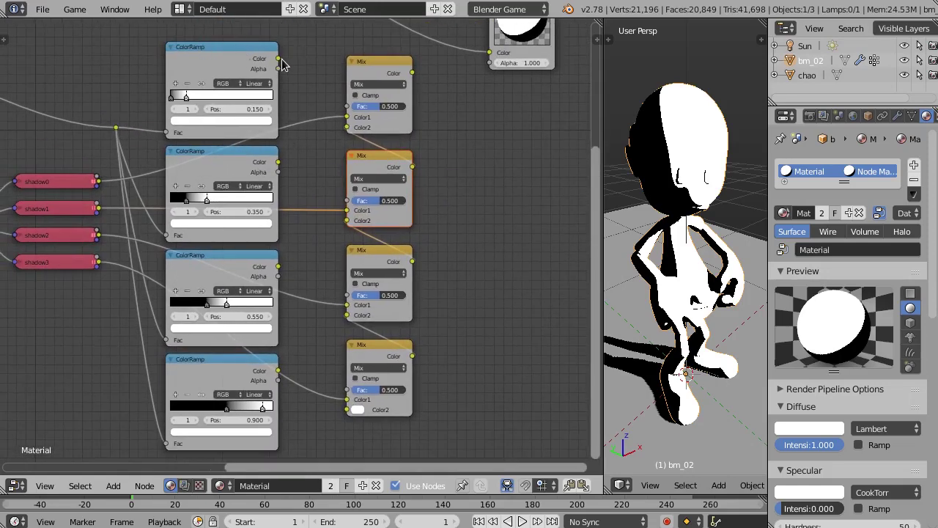
{"action": "left_click_drag", "start_coordinate": [279, 58], "coordinate": [348, 107]}
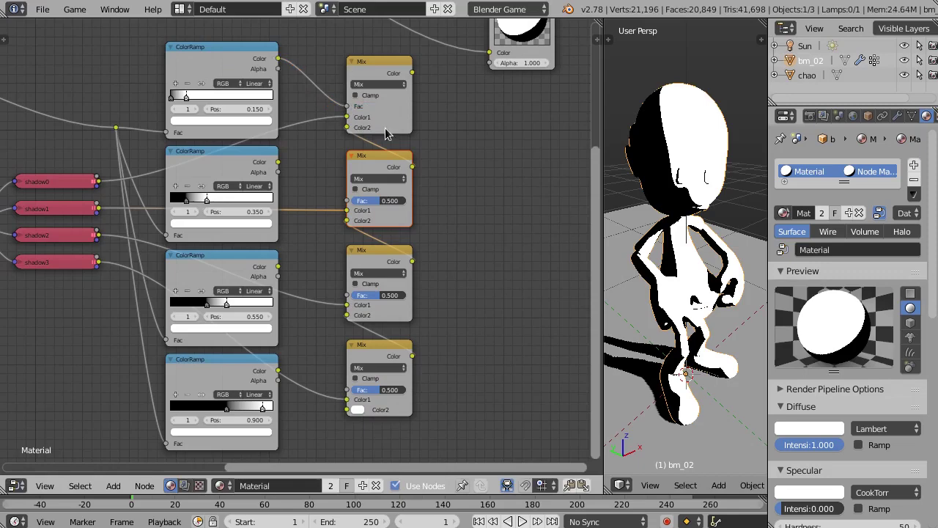
{"action": "left_click_drag", "start_coordinate": [278, 163], "coordinate": [349, 205]}
{"action": "middle_click_drag", "start_coordinate": [335, 269], "coordinate": [334, 262]}
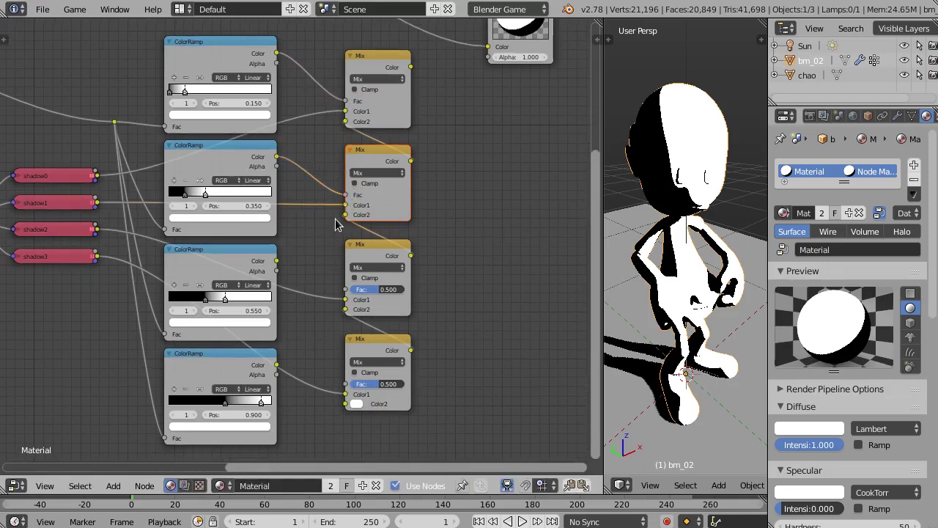
{"action": "left_click_drag", "start_coordinate": [272, 267], "coordinate": [346, 290]}
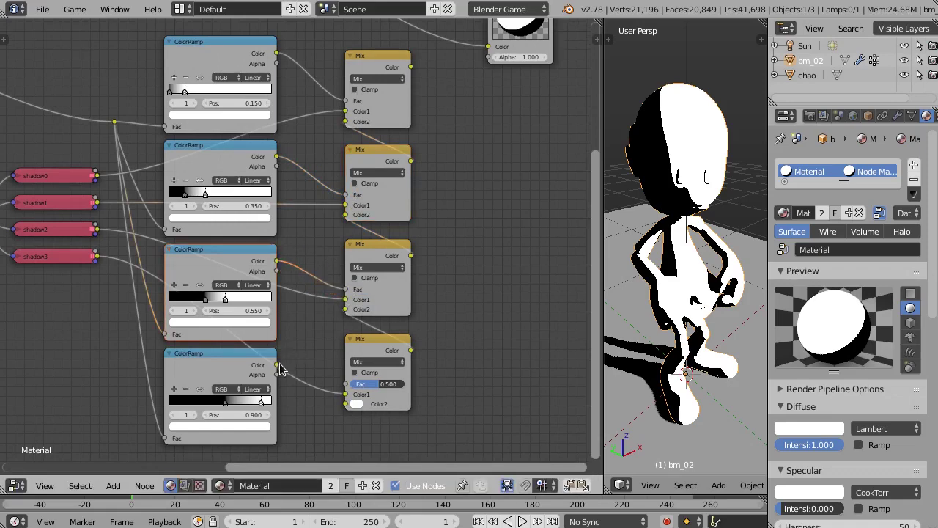
{"action": "left_click_drag", "start_coordinate": [277, 365], "coordinate": [344, 386]}
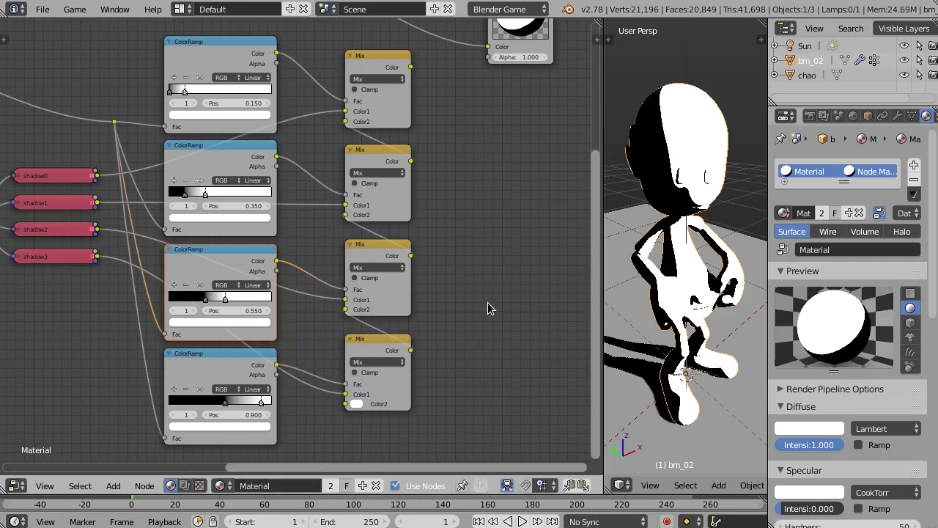
Step: Link the top Mix node's Color output to the Color input of the Output node
{"action": "scroll", "coordinate": [487, 302], "scroll_direction": "down", "scroll_amount": 3}
{"action": "middle_click_drag", "start_coordinate": [463, 171], "coordinate": [444, 205]}
{"action": "scroll", "coordinate": [443, 205], "scroll_direction": "up", "scroll_amount": 2}
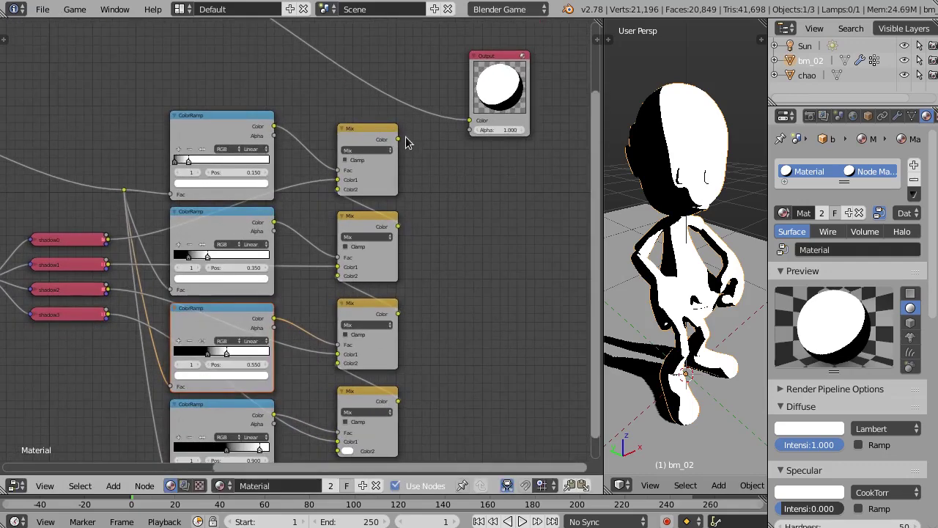
{"action": "left_click_drag", "start_coordinate": [398, 140], "coordinate": [470, 121]}
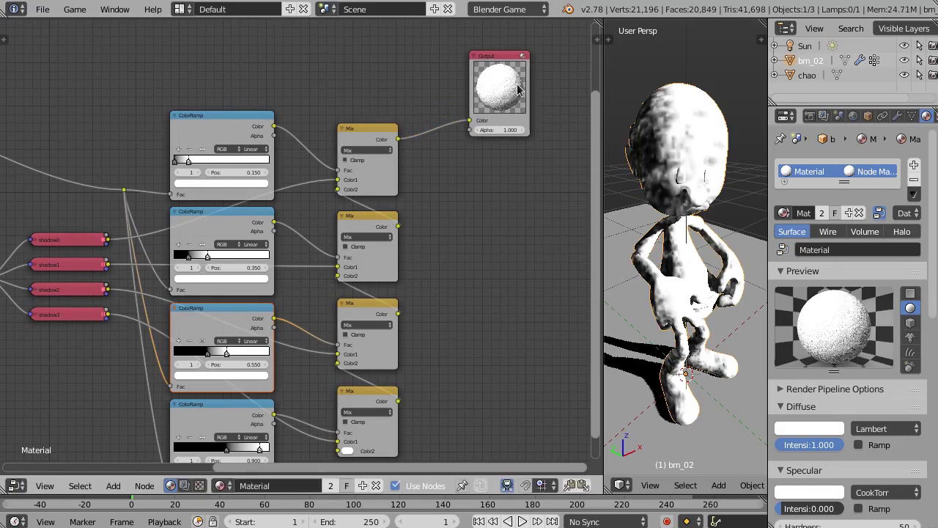
{"action": "middle_click_drag", "start_coordinate": [467, 178], "coordinate": [406, 139]}
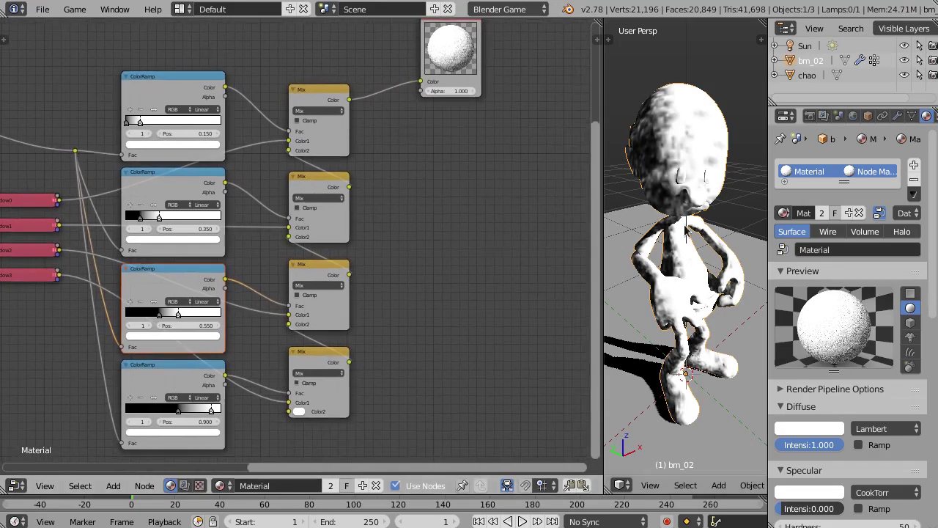
{"action": "mouse_move", "coordinate": [688, 232]}
{"action": "middle_mouse_down"}
{"action": "mouse_move", "coordinate": [682, 226]}
{"action": "mouse_move", "coordinate": [706, 233]}
{"action": "mouse_move", "coordinate": [679, 236]}
{"action": "middle_mouse_up"}
Step: Set the Mapping node's X, Y and Z scale to 10
{"action": "scroll", "coordinate": [454, 237], "scroll_direction": "down", "scroll_amount": 4}
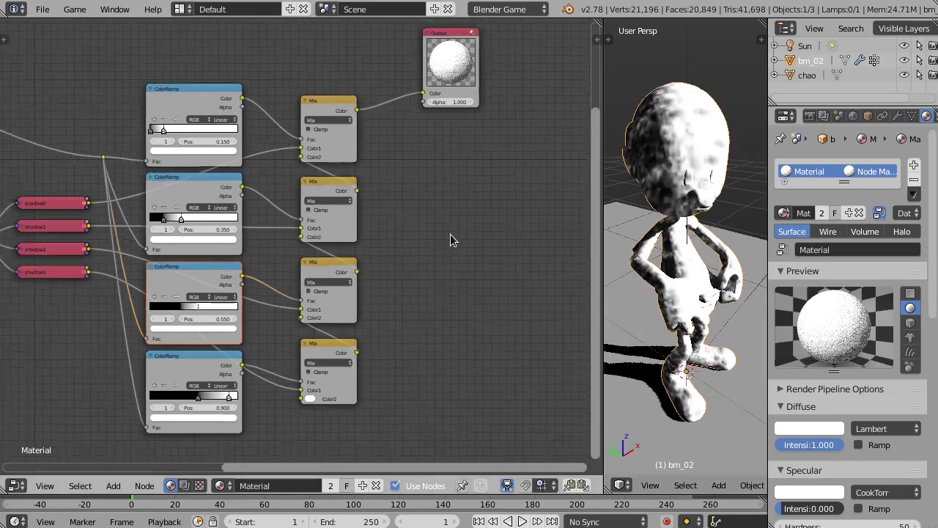
{"action": "middle_click_drag", "start_coordinate": [450, 239], "coordinate": [594, 222]}
{"action": "scroll", "coordinate": [222, 272], "scroll_direction": "up", "scroll_amount": 1}
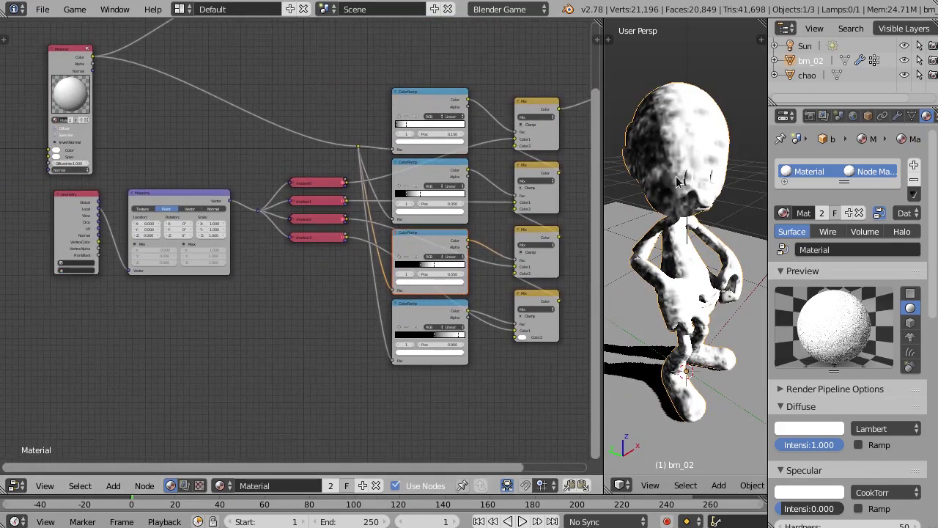
{"action": "scroll", "coordinate": [249, 227], "scroll_direction": "up", "scroll_amount": 1}
{"action": "scroll", "coordinate": [247, 229], "scroll_direction": "up", "scroll_amount": 1}
{"action": "left_click", "coordinate": [177, 221]}
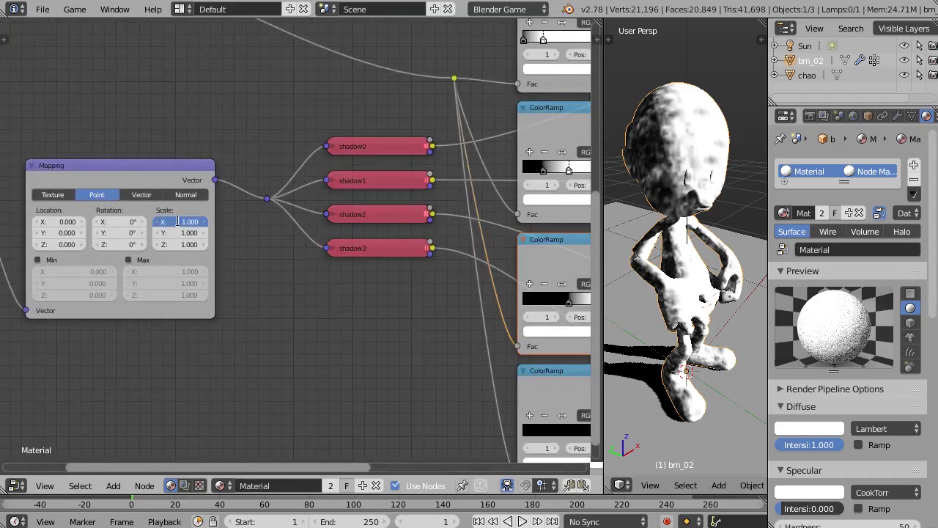
{"action": "type", "text": "10"}
{"action": "key", "text": "Tab"}
{"action": "type", "text": "10"}
{"action": "key", "text": "Tab"}
{"action": "type", "text": "10"}
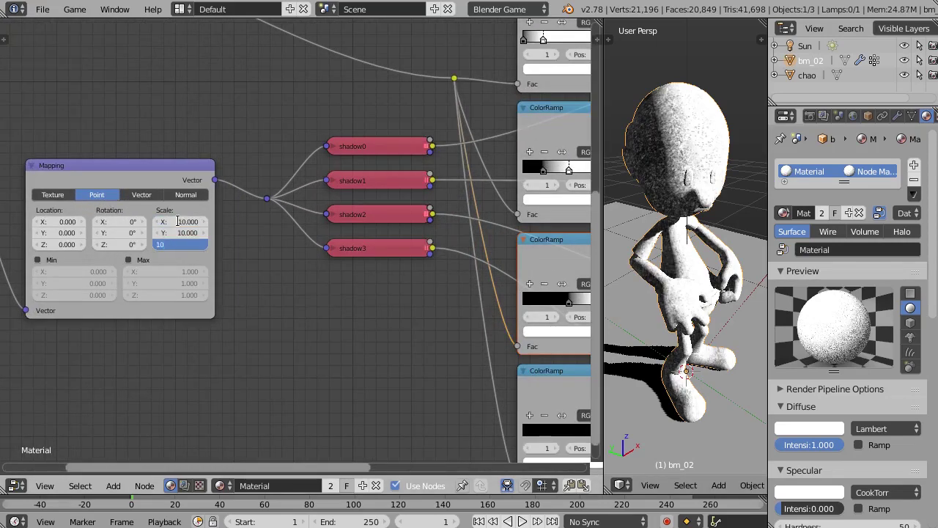
{"action": "key", "text": "Return"}
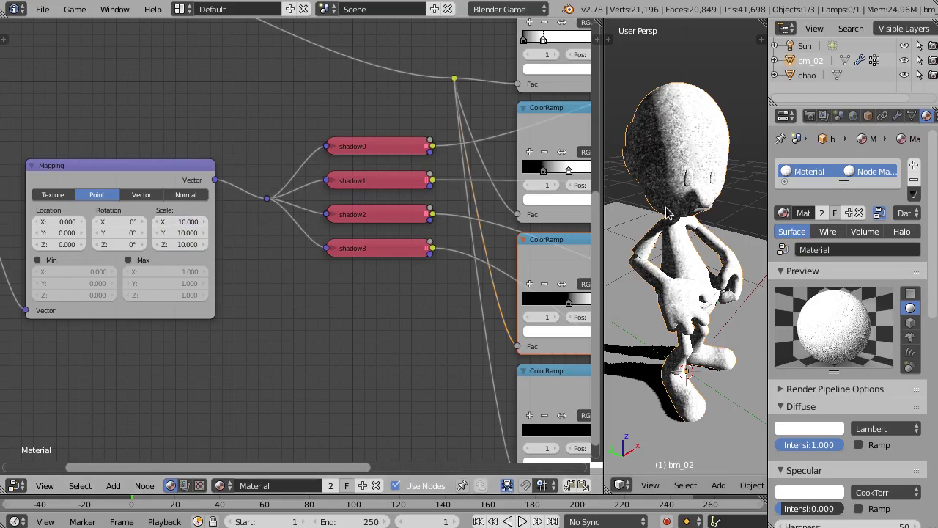
Step: Widen the 3D view and examine the shadow pattern on the character from several angles and distances
{"action": "middle_click_drag", "start_coordinate": [708, 205], "coordinate": [664, 211]}
{"action": "left_click_drag", "start_coordinate": [600, 214], "coordinate": [511, 214]}
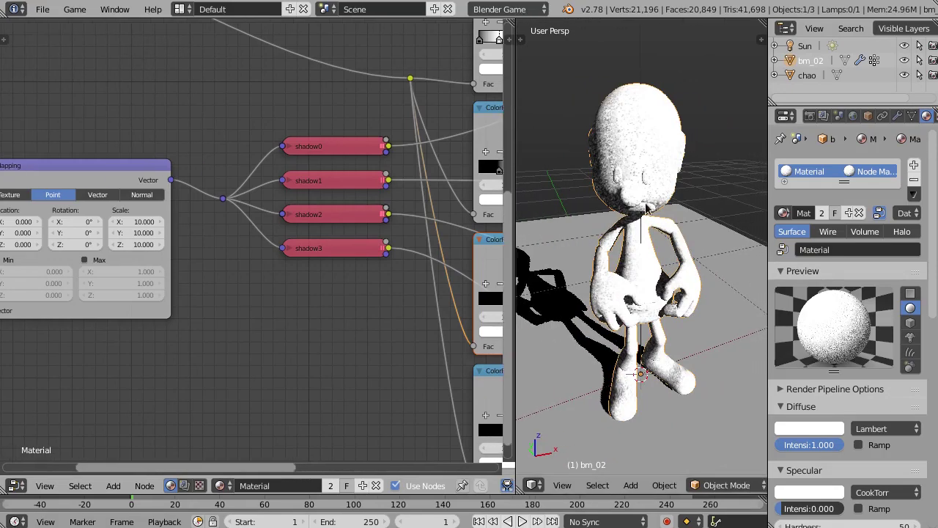
{"action": "scroll", "coordinate": [629, 232], "scroll_direction": "up", "scroll_amount": 3}
{"action": "scroll", "coordinate": [630, 227], "scroll_direction": "down", "scroll_amount": 3}
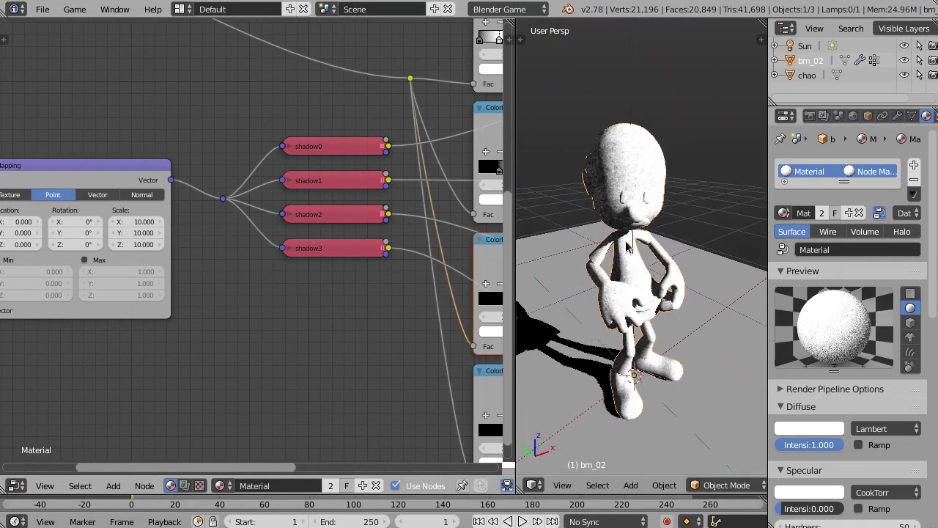
{"action": "middle_click_drag", "start_coordinate": [660, 226], "coordinate": [624, 179]}
{"action": "scroll", "coordinate": [645, 227], "scroll_direction": "up", "scroll_amount": 1}
{"action": "scroll", "coordinate": [621, 203], "scroll_direction": "up", "scroll_amount": 2}
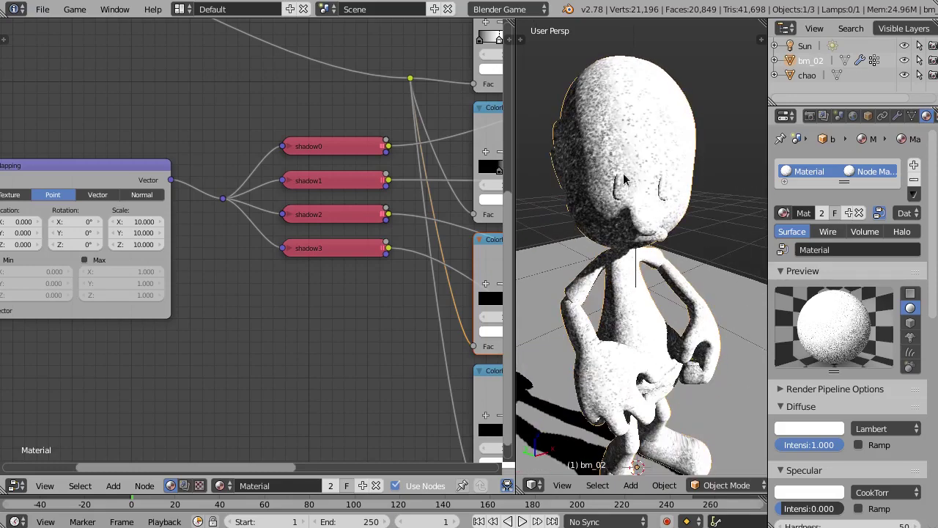
{"action": "middle_click_drag", "start_coordinate": [655, 210], "coordinate": [642, 236]}
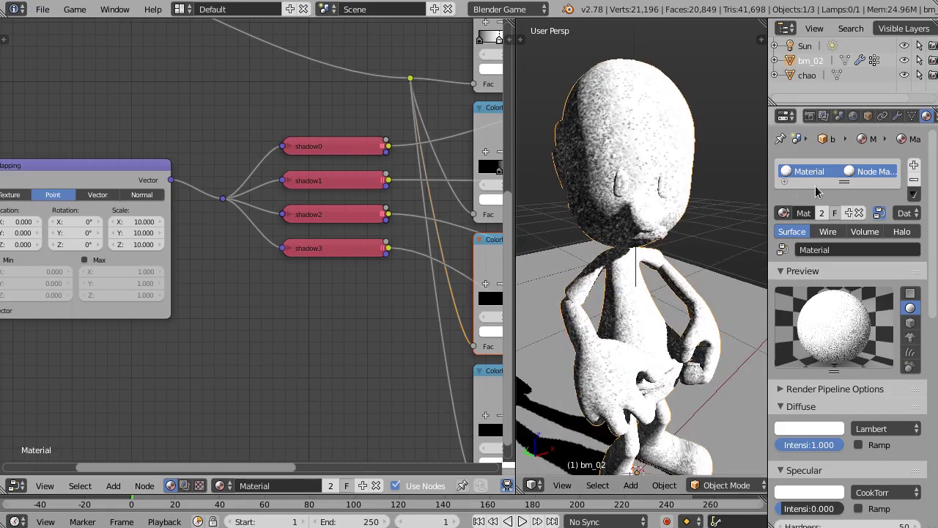
{"action": "scroll", "coordinate": [668, 198], "scroll_direction": "down", "scroll_amount": 2}
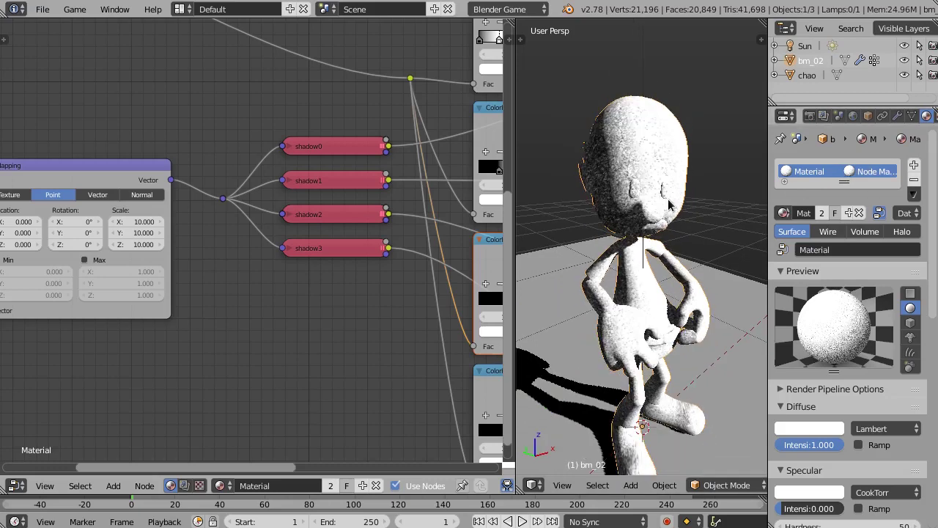
{"action": "middle_click_drag", "start_coordinate": [655, 223], "coordinate": [629, 186], "text": "shift"}
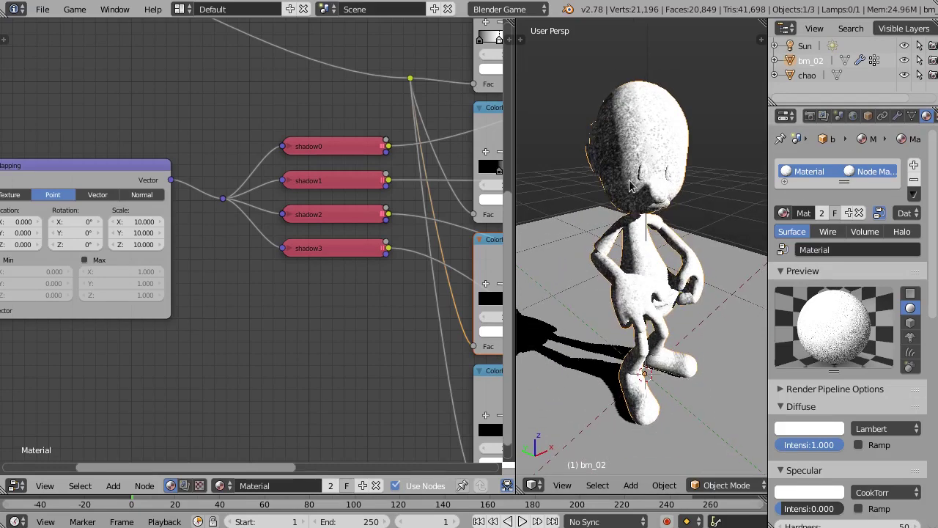
{"action": "scroll", "coordinate": [644, 209], "scroll_direction": "up", "scroll_amount": 1}
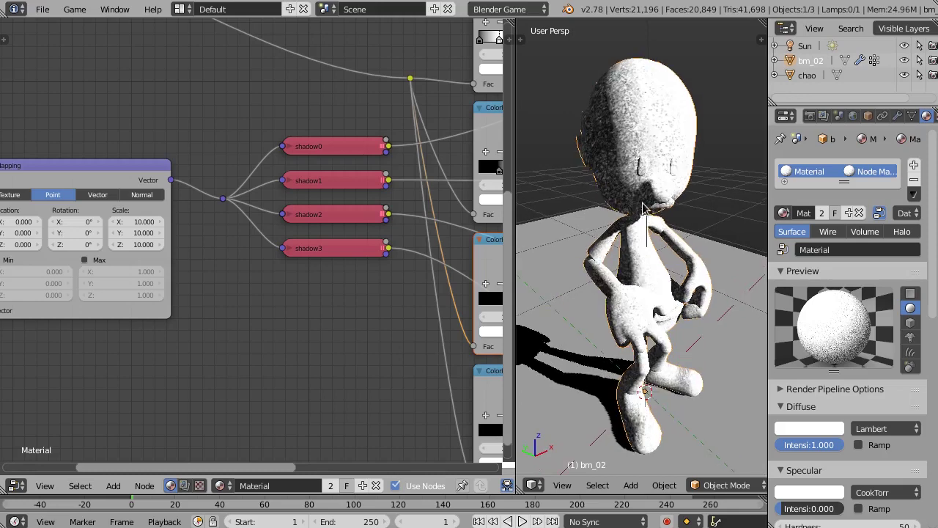
{"action": "left_click_drag", "start_coordinate": [514, 217], "coordinate": [450, 218]}
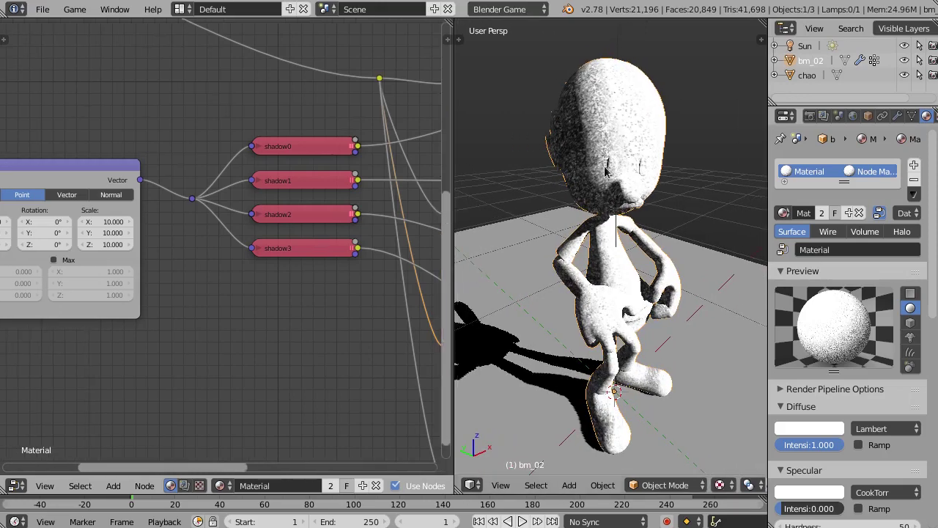
{"action": "scroll", "coordinate": [188, 211], "scroll_direction": "down", "scroll_amount": 4}
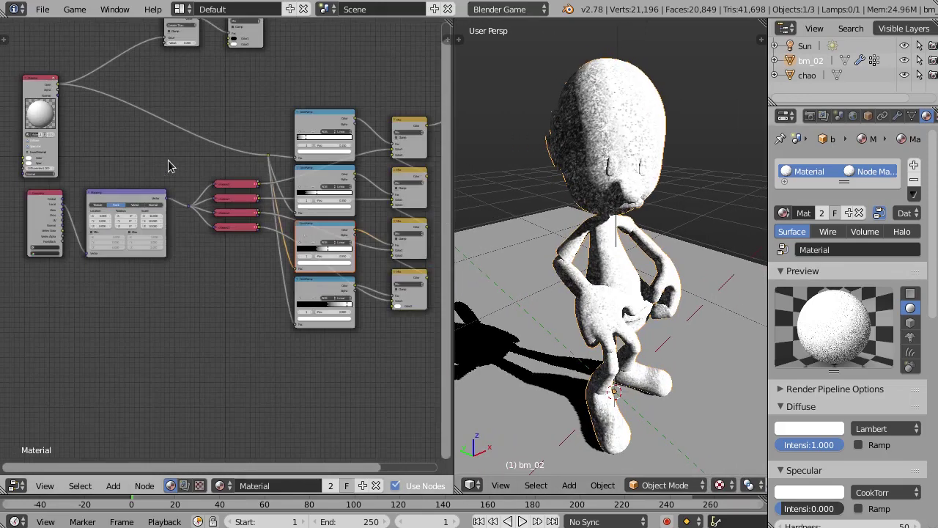
{"action": "scroll", "coordinate": [162, 173], "scroll_direction": "up", "scroll_amount": 3}
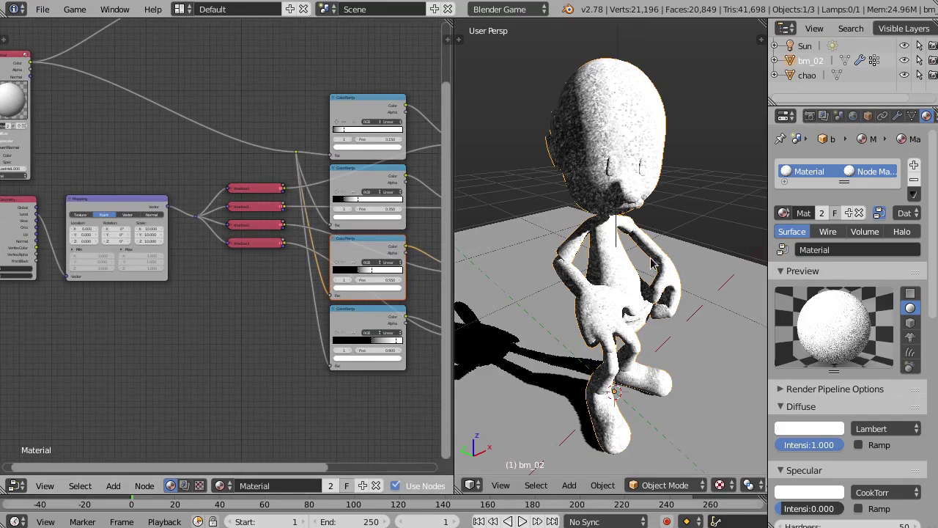
Step: Add a vertex color layer to the bm_02 mesh and display the 3D view in solid shading
{"action": "middle_click_drag", "start_coordinate": [654, 264], "coordinate": [644, 260]}
{"action": "left_click", "coordinate": [912, 116]}
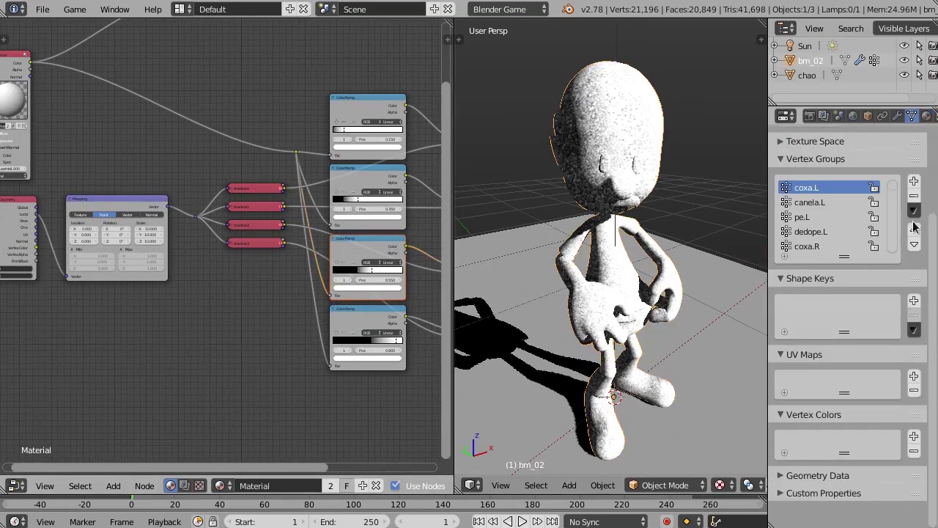
{"action": "left_click", "coordinate": [914, 437]}
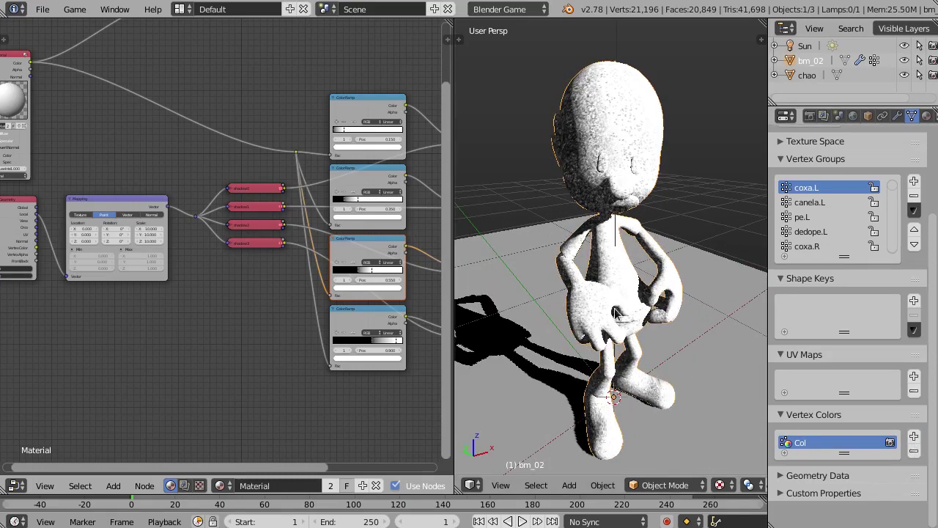
{"action": "key", "text": "z"}
{"action": "key", "text": "z"}
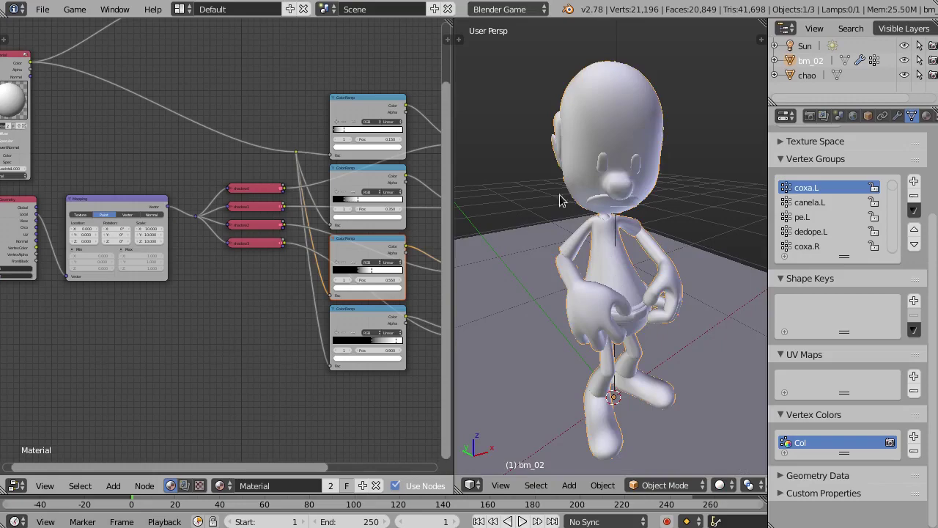
{"action": "middle_click_drag", "start_coordinate": [655, 227], "coordinate": [593, 183]}
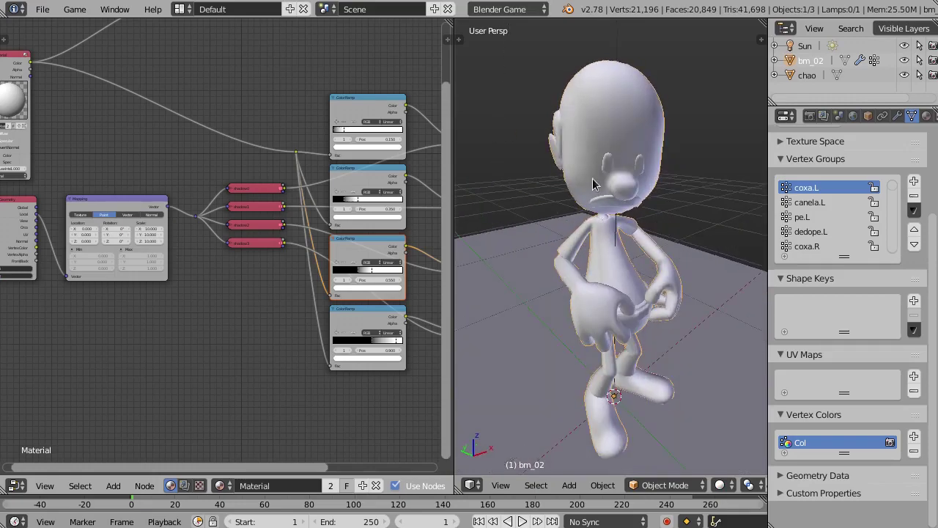
Step: Enter Edit Mode on the character with face selection and select the linked faces of both eyes
{"action": "key", "text": "Tab"}
{"action": "middle_click_drag", "start_coordinate": [623, 220], "coordinate": [590, 211]}
{"action": "key", "text": "ctrl+Tab"}
{"action": "left_click", "coordinate": [590, 210]}
{"action": "scroll", "coordinate": [598, 208], "scroll_direction": "up", "scroll_amount": 3}
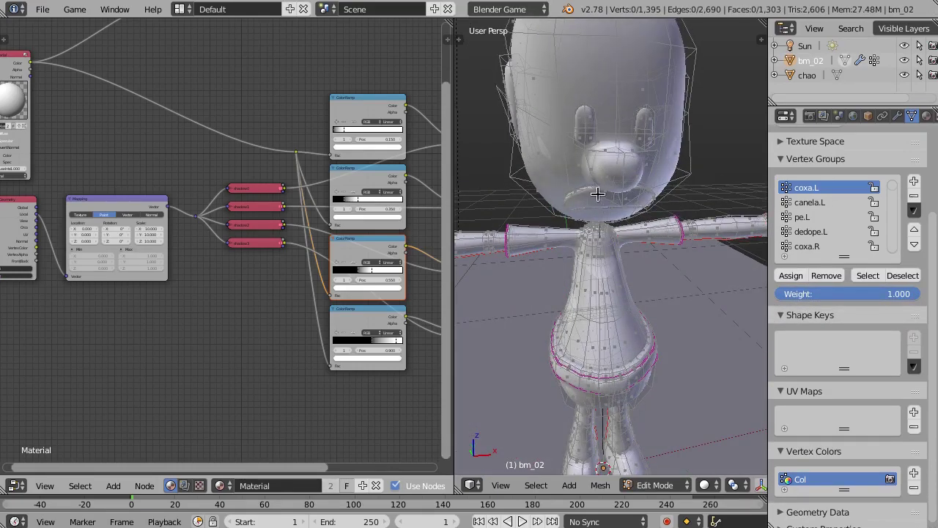
{"action": "key", "text": "l"}
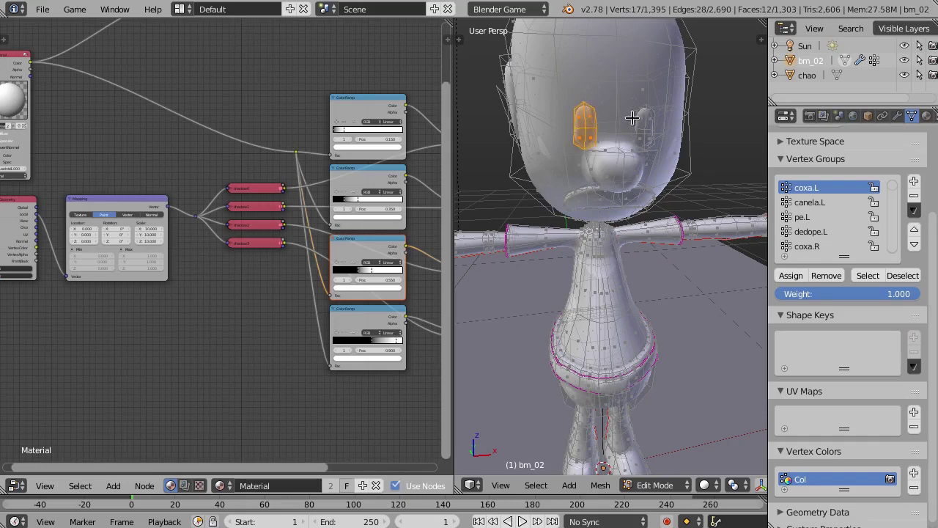
{"action": "key", "text": "l"}
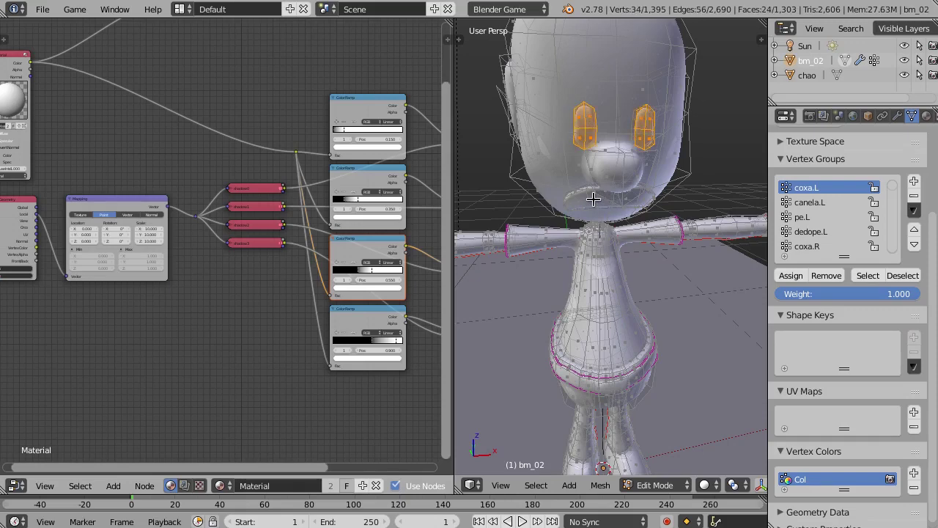
Step: Add the mouth's linked faces to the eye selection
{"action": "key", "text": "l"}
{"action": "key", "text": "ctrl+z"}
{"action": "scroll", "coordinate": [603, 202], "scroll_direction": "up", "scroll_amount": 2}
{"action": "middle_click_drag", "start_coordinate": [603, 202], "coordinate": [570, 198]}
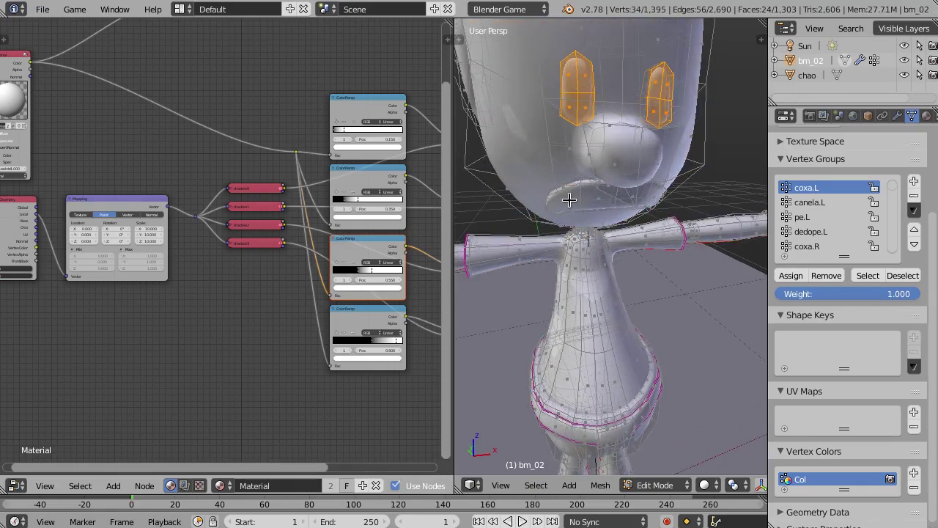
{"action": "key", "text": "l"}
{"action": "scroll", "coordinate": [569, 199], "scroll_direction": "down", "scroll_amount": 4}
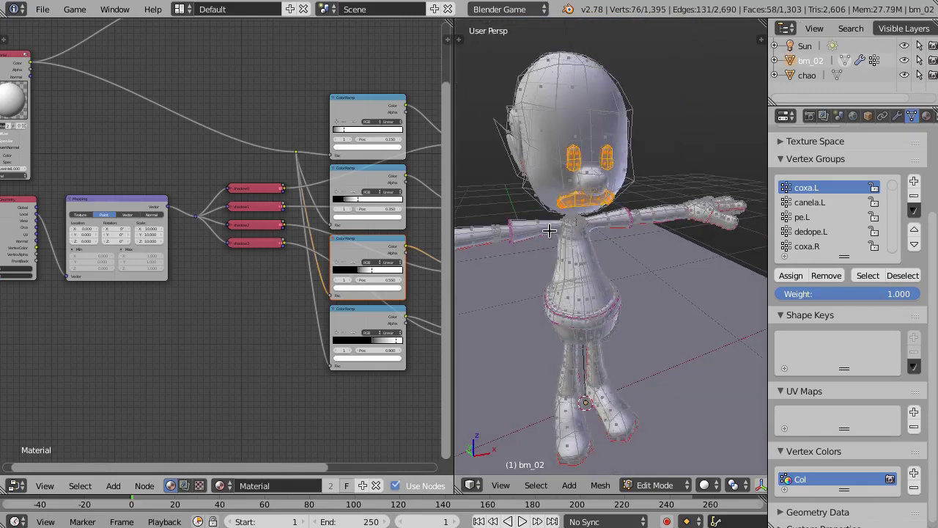
Step: Switch the character from Edit Mode to Vertex Paint mode
{"action": "middle_click_drag", "start_coordinate": [550, 231], "coordinate": [652, 394]}
{"action": "left_click", "coordinate": [655, 484]}
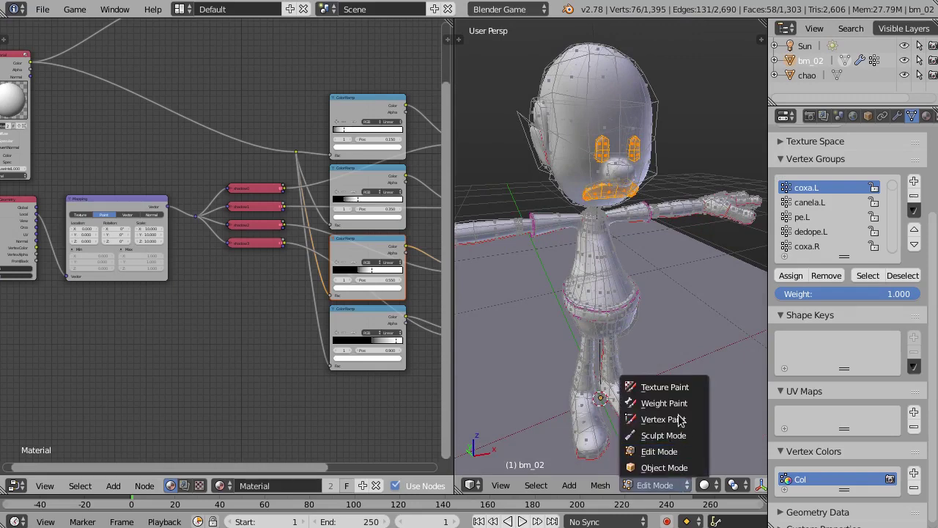
{"action": "left_click", "coordinate": [663, 420]}
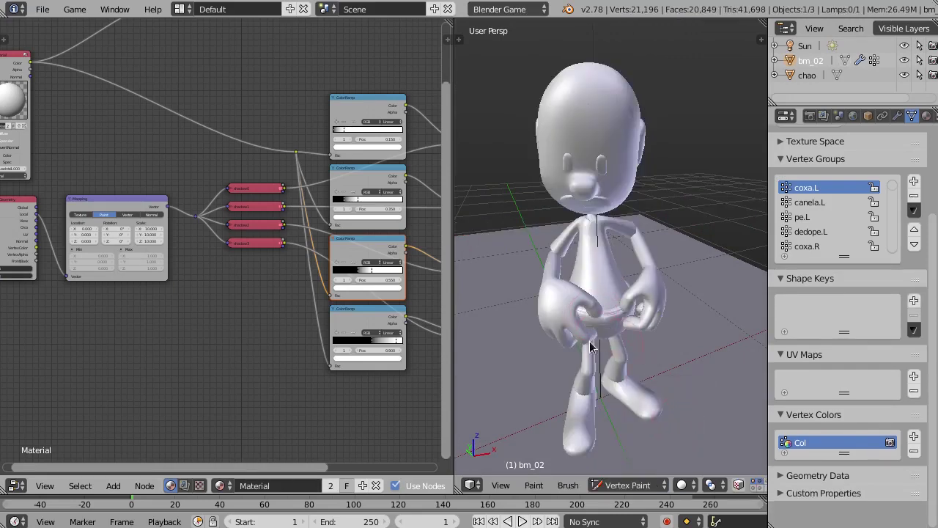
Step: Enable the face selection mask in Vertex Paint and fill the selected eye and mouth faces with black vertex color
{"action": "middle_click_drag", "start_coordinate": [592, 348], "coordinate": [576, 326]}
{"action": "key", "text": "t"}
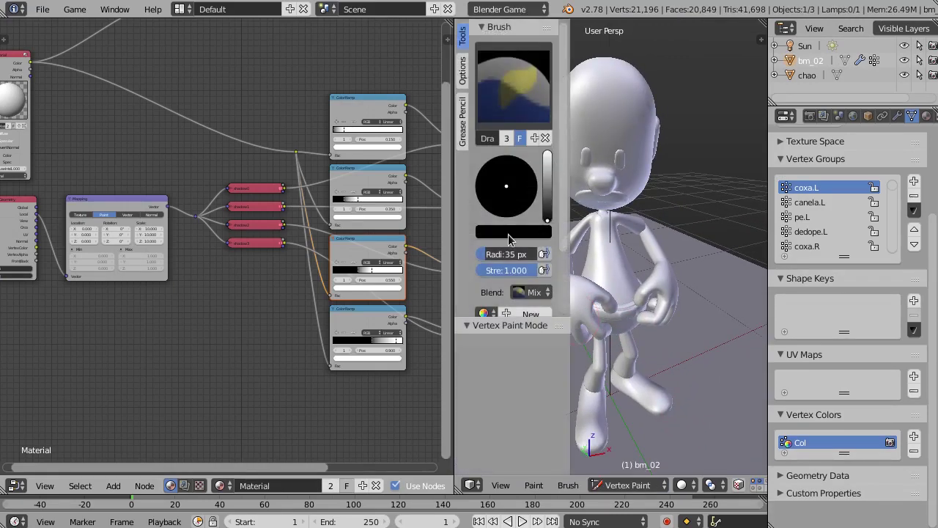
{"action": "scroll", "coordinate": [645, 266], "scroll_direction": "up", "scroll_amount": 2}
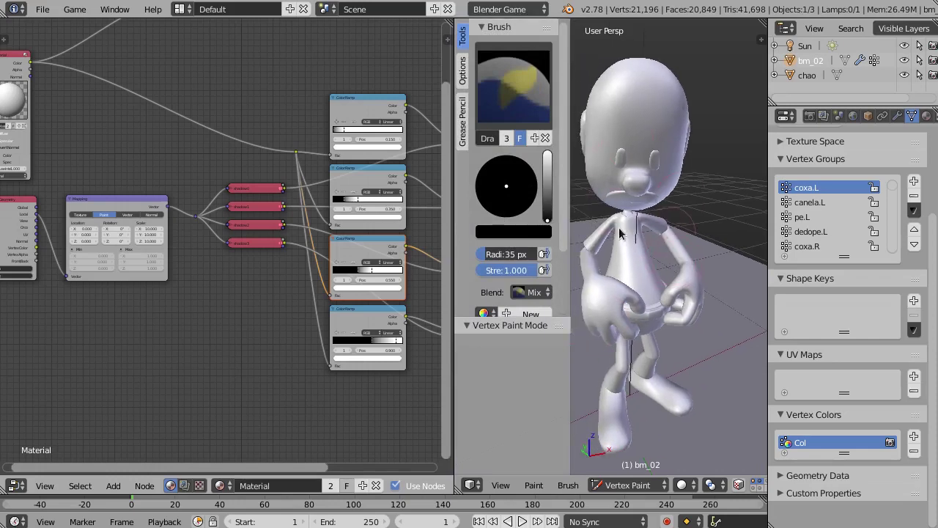
{"action": "middle_click_drag", "start_coordinate": [629, 147], "coordinate": [635, 202]}
{"action": "middle_click_drag", "start_coordinate": [627, 104], "coordinate": [626, 127]}
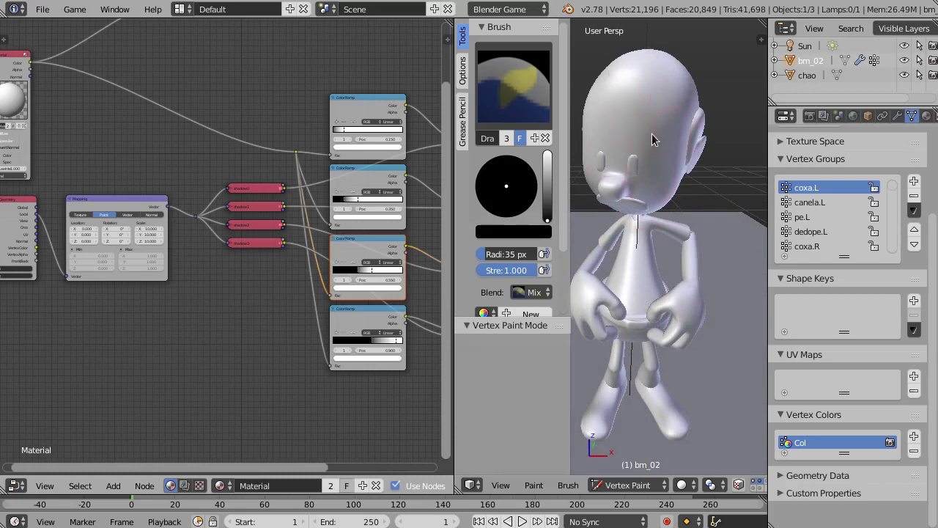
{"action": "middle_click_drag", "start_coordinate": [643, 184], "coordinate": [660, 187]}
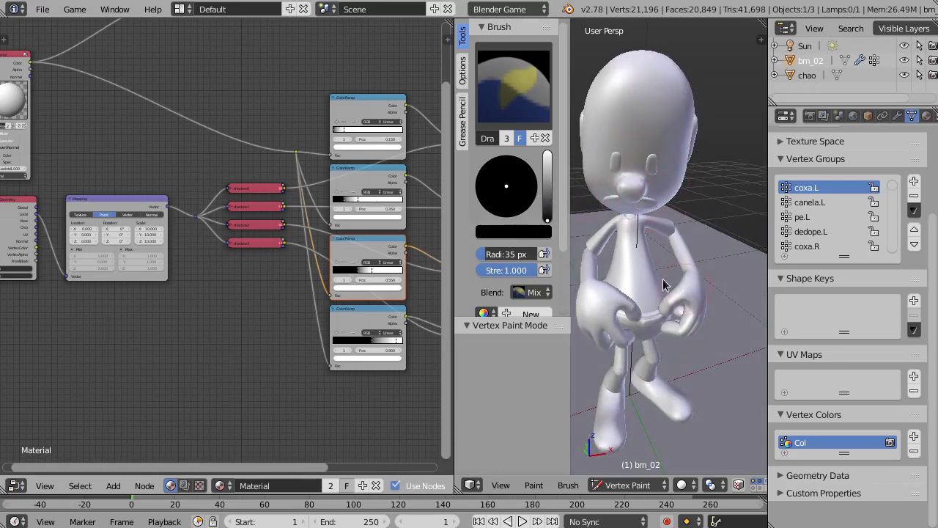
{"action": "left_click", "coordinate": [739, 485]}
{"action": "middle_click_drag", "start_coordinate": [671, 334], "coordinate": [678, 315]}
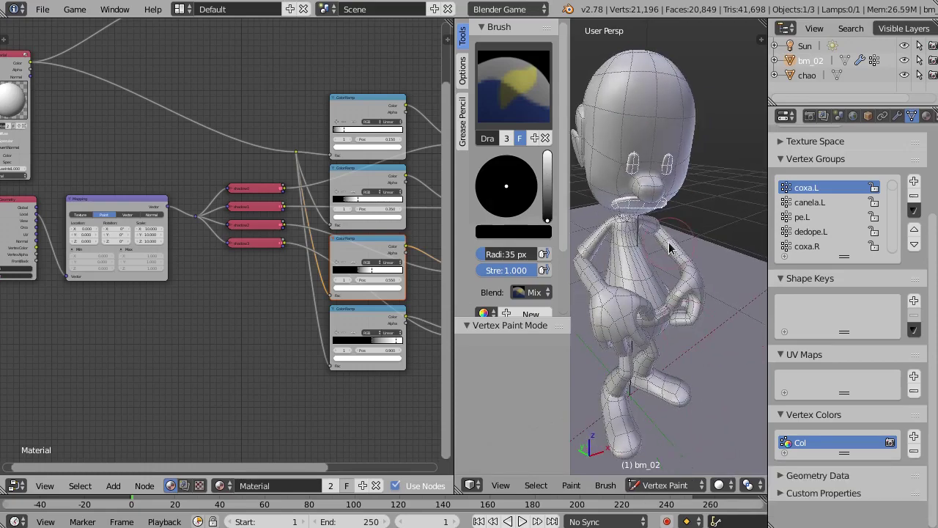
{"action": "key", "text": "shift+k"}
{"action": "mouse_move", "coordinate": [666, 245]}
{"action": "middle_mouse_down"}
{"action": "mouse_move", "coordinate": [645, 237]}
{"action": "mouse_move", "coordinate": [635, 209]}
{"action": "mouse_move", "coordinate": [682, 214]}
{"action": "middle_mouse_up"}
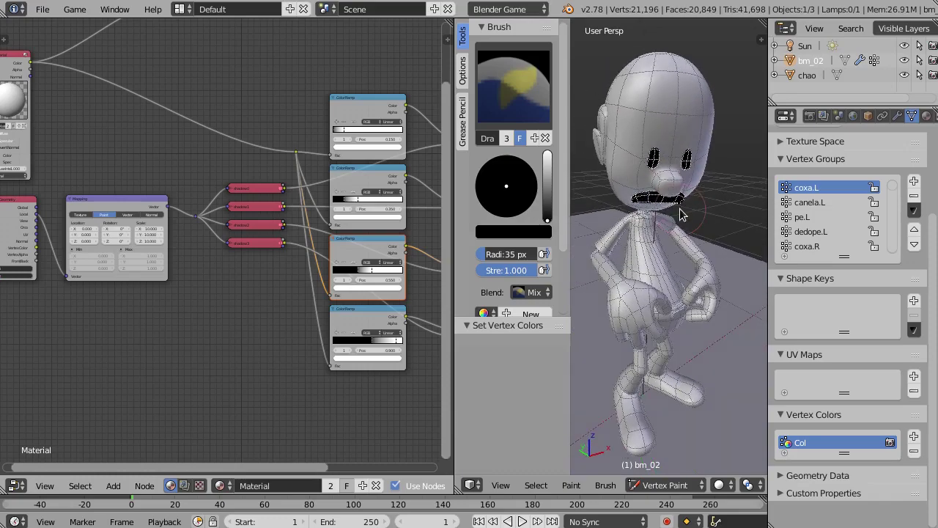
Step: Return the character to Object Mode and display the 3D view in Texture shading with the tool shelf hidden
{"action": "left_click", "coordinate": [675, 487]}
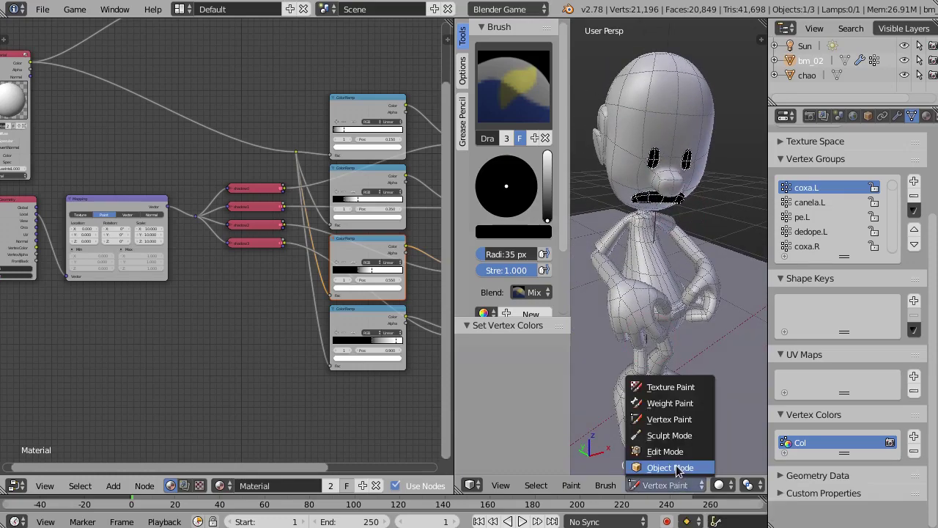
{"action": "left_click", "coordinate": [676, 467]}
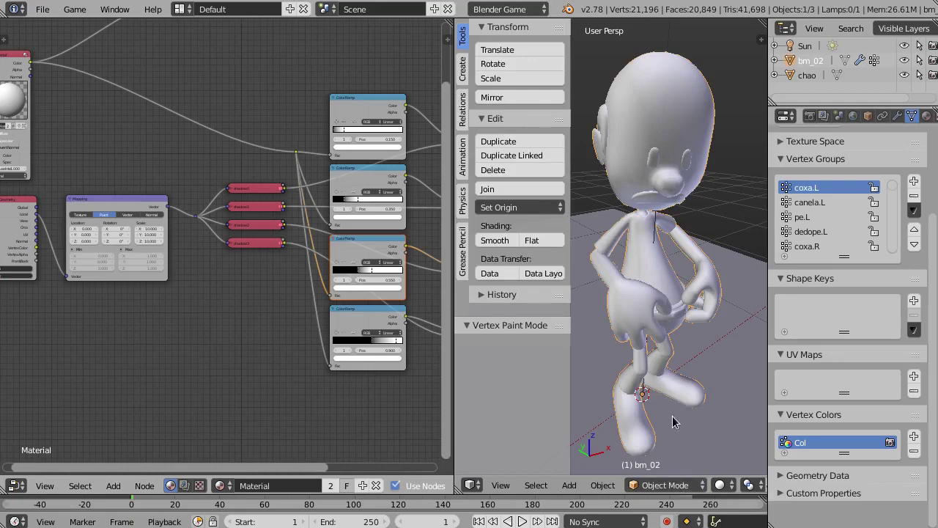
{"action": "left_click", "coordinate": [719, 485]}
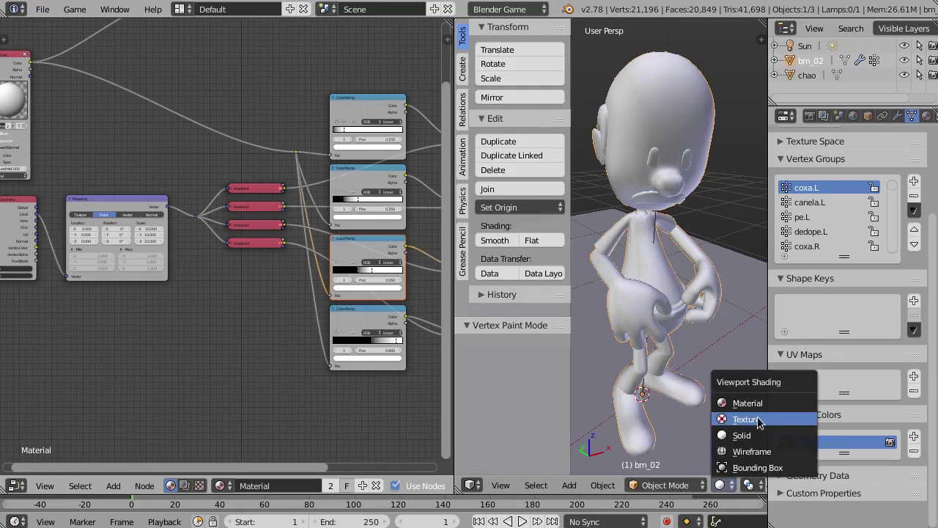
{"action": "left_click", "coordinate": [759, 423]}
{"action": "key", "text": "t"}
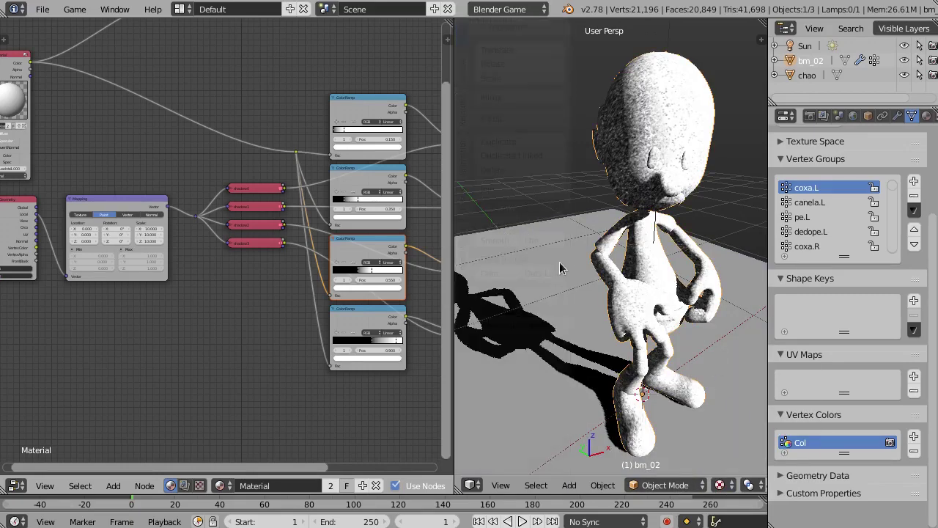
Step: Assign the Col vertex color layer to the Geometry node and move the node slightly away from the Mapping node
{"action": "key", "text": "Home"}
{"action": "scroll", "coordinate": [639, 167], "scroll_direction": "up", "scroll_amount": 3}
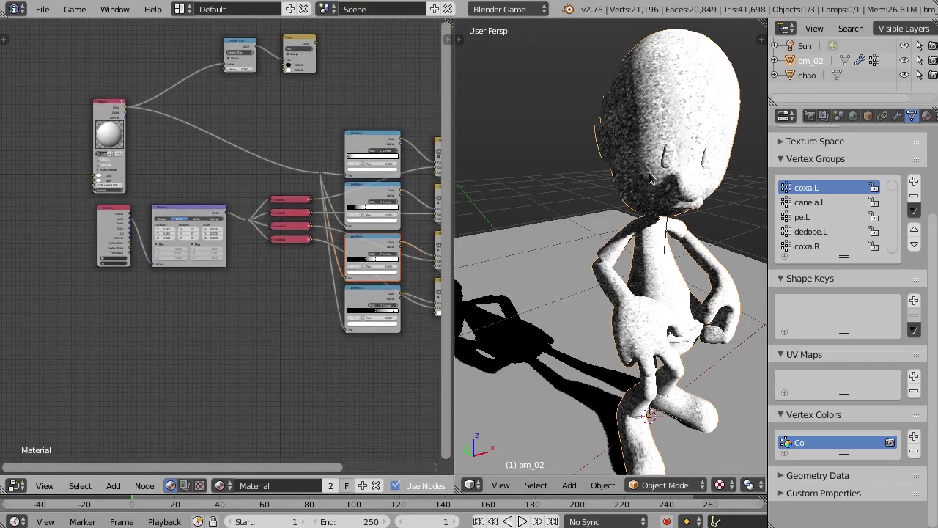
{"action": "scroll", "coordinate": [618, 189], "scroll_direction": "up", "scroll_amount": 2}
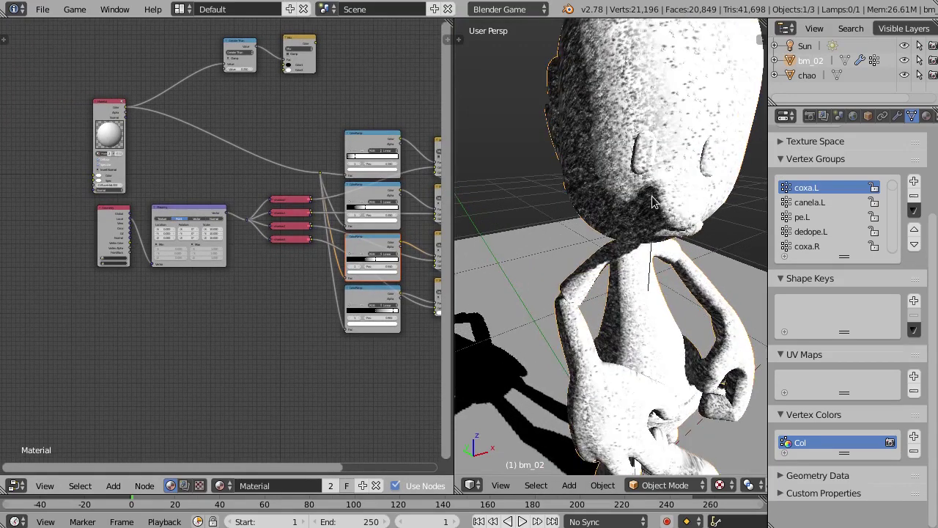
{"action": "scroll", "coordinate": [618, 189], "scroll_direction": "down", "scroll_amount": 3}
{"action": "scroll", "coordinate": [95, 227], "scroll_direction": "up", "scroll_amount": 4}
{"action": "scroll", "coordinate": [96, 228], "scroll_direction": "up", "scroll_amount": 1}
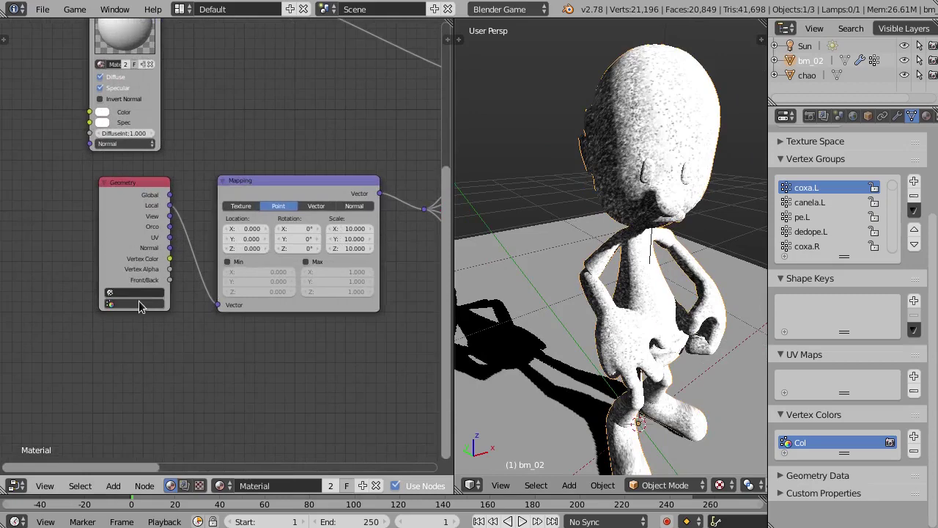
{"action": "left_click", "coordinate": [133, 304]}
{"action": "left_click", "coordinate": [133, 316]}
{"action": "scroll", "coordinate": [133, 307], "scroll_direction": "up", "scroll_amount": 2}
{"action": "scroll", "coordinate": [133, 307], "scroll_direction": "up", "scroll_amount": 1}
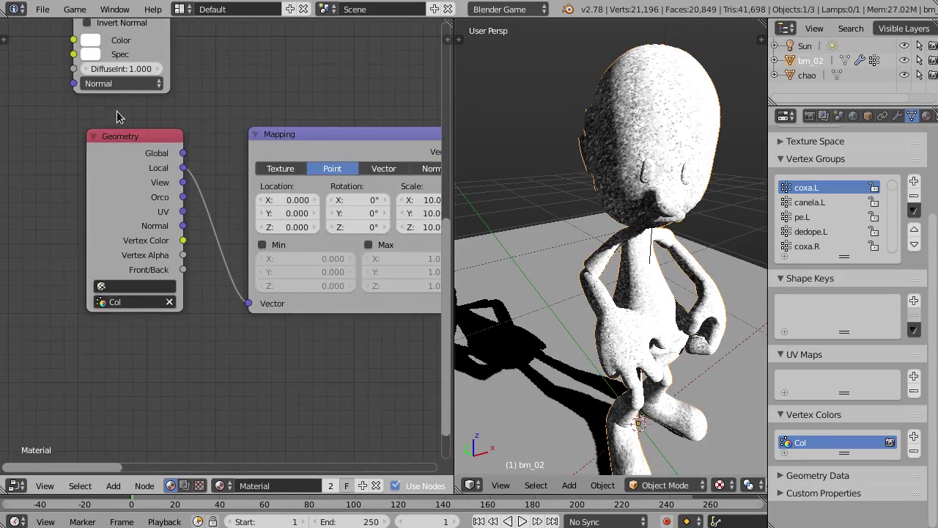
{"action": "left_click_drag", "start_coordinate": [139, 134], "coordinate": [123, 134]}
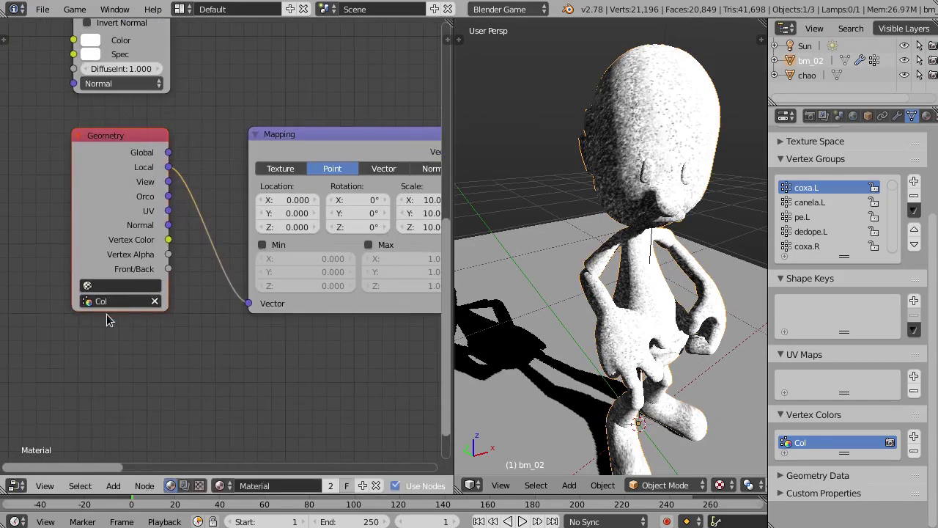
{"action": "left_click", "coordinate": [100, 305]}
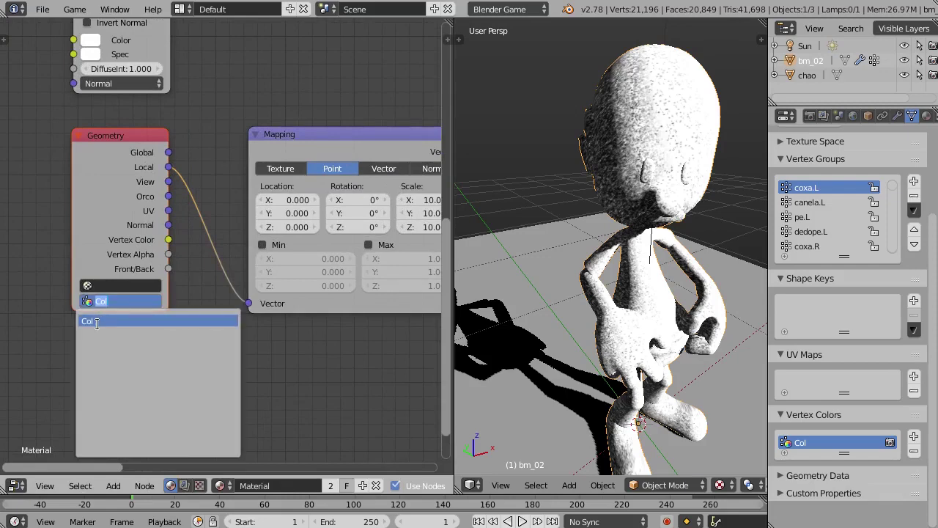
{"action": "left_click", "coordinate": [102, 321]}
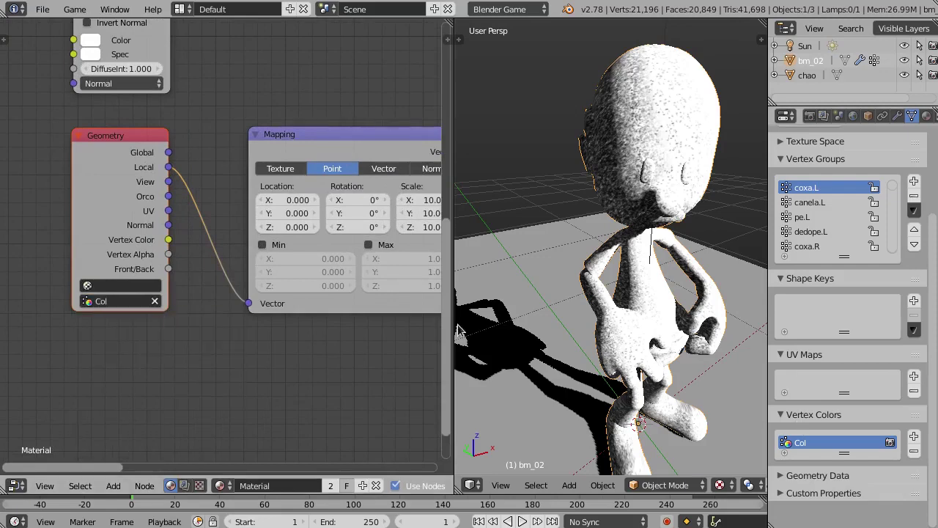
Step: Connect the Geometry node's Vertex Color output to the Material node's Color input
{"action": "middle_click_drag", "start_coordinate": [172, 250], "coordinate": [270, 347]}
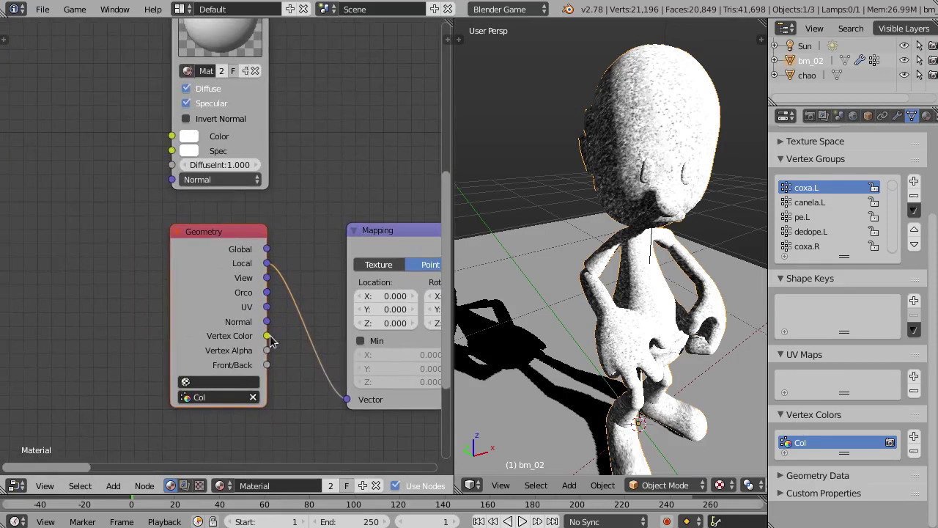
{"action": "left_click_drag", "start_coordinate": [270, 339], "coordinate": [173, 140]}
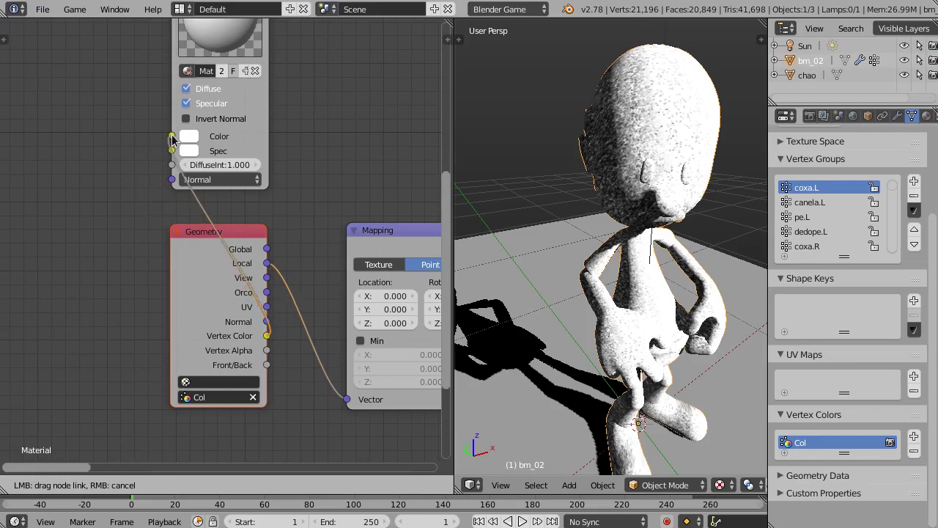
{"action": "left_click_drag", "start_coordinate": [144, 184], "coordinate": [172, 136]}
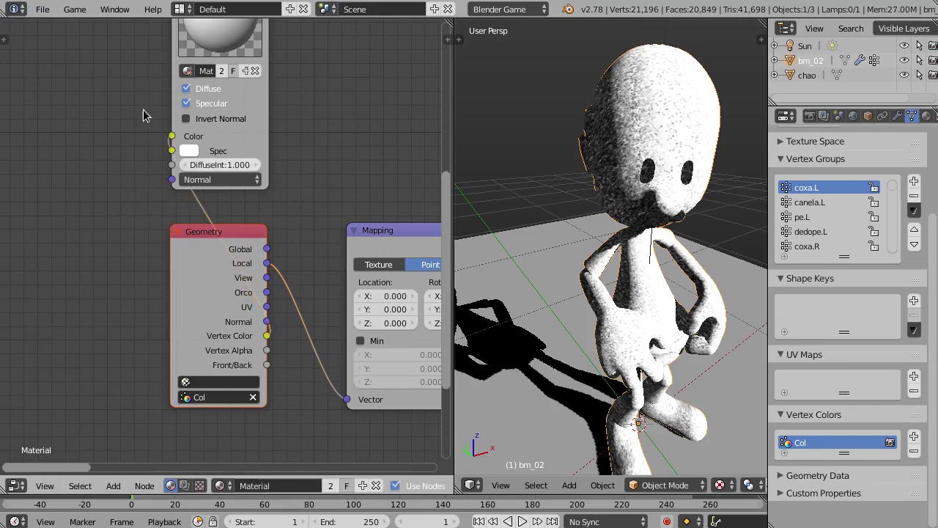
Step: Deselect all objects and examine the node tree and the vertex-colored eyes and mouth on the character
{"action": "middle_click_drag", "start_coordinate": [132, 139], "coordinate": [116, 217]}
{"action": "scroll", "coordinate": [301, 117], "scroll_direction": "down", "scroll_amount": 2}
{"action": "middle_click_drag", "start_coordinate": [301, 117], "coordinate": [167, 170]}
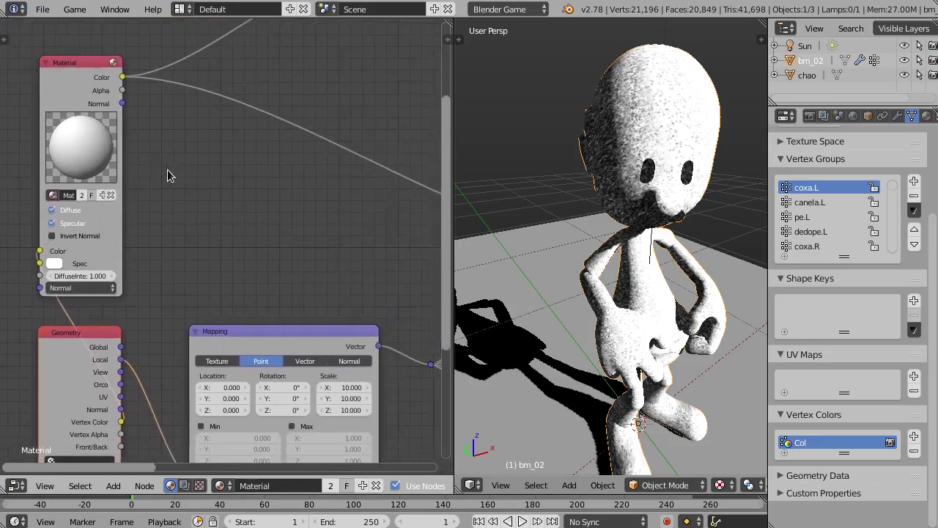
{"action": "scroll", "coordinate": [290, 182], "scroll_direction": "down", "scroll_amount": 4}
{"action": "middle_click_drag", "start_coordinate": [290, 182], "coordinate": [174, 154]}
{"action": "middle_click_drag", "start_coordinate": [624, 267], "coordinate": [618, 184]}
{"action": "scroll", "coordinate": [550, 205], "scroll_direction": "up", "scroll_amount": 2}
{"action": "key", "text": "a"}
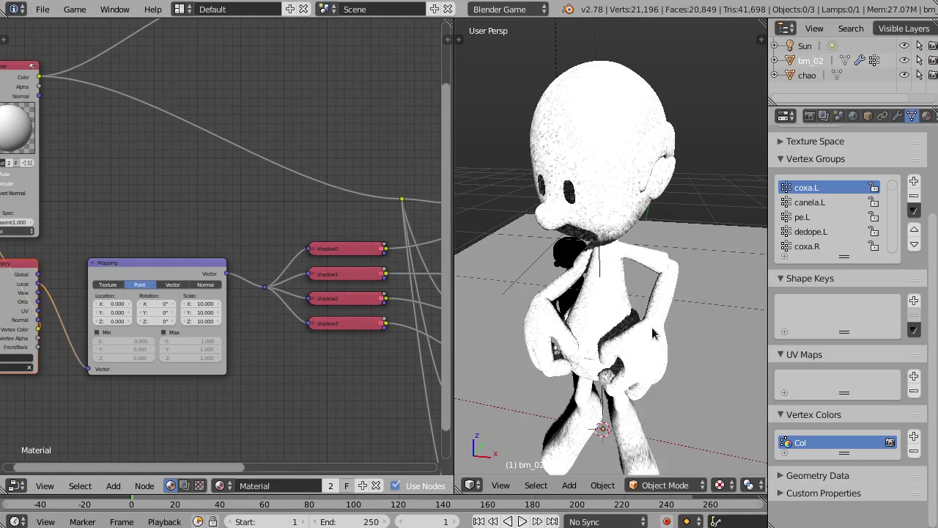
{"action": "mouse_move", "coordinate": [655, 334]}
{"action": "middle_mouse_down"}
{"action": "mouse_move", "coordinate": [643, 370]}
{"action": "mouse_move", "coordinate": [644, 327]}
{"action": "middle_mouse_up"}
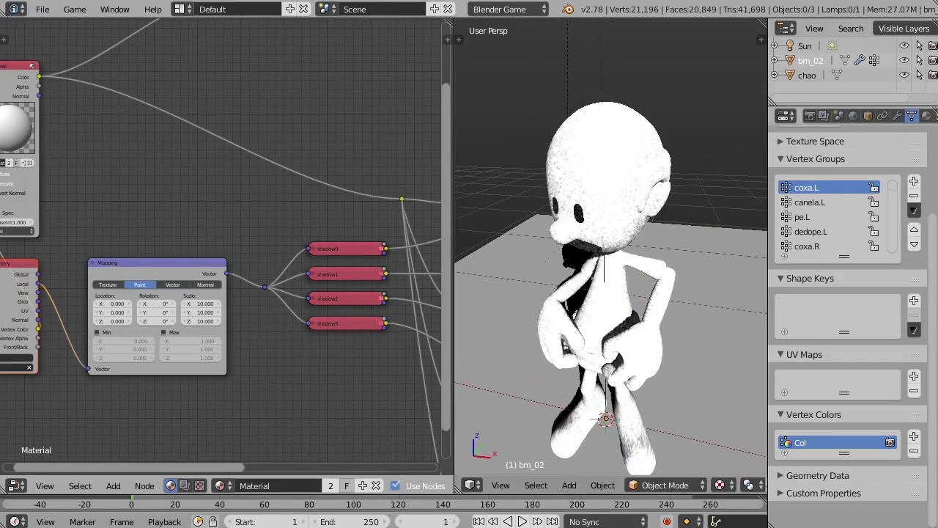
Step: Add a Solidify modifier to the bm_02 mesh and enable Flip Normals to create an outline shell
{"action": "left_click", "coordinate": [899, 117]}
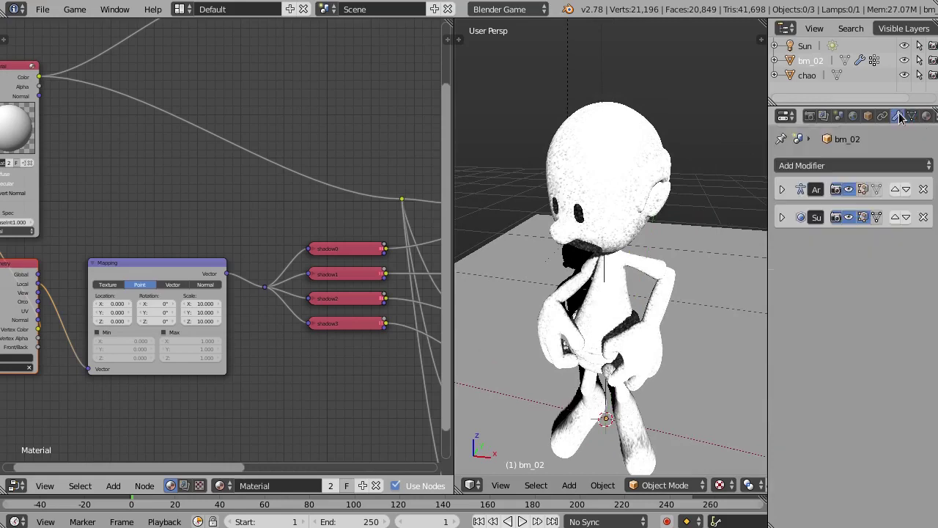
{"action": "left_click", "coordinate": [834, 166]}
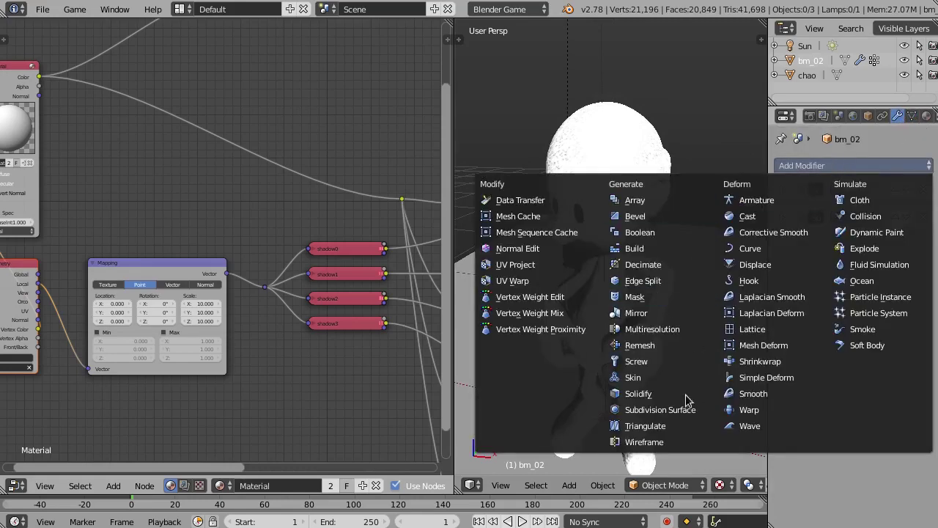
{"action": "left_click", "coordinate": [651, 400]}
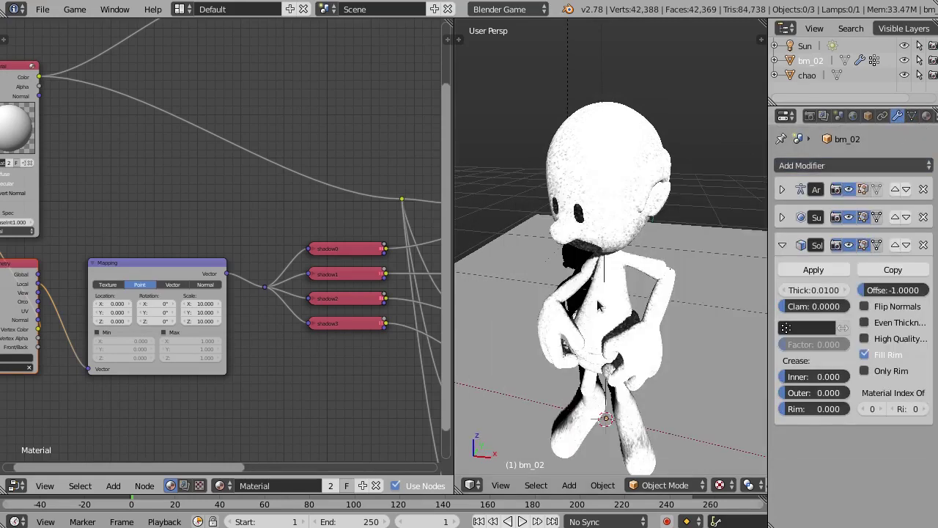
{"action": "scroll", "coordinate": [577, 304], "scroll_direction": "up", "scroll_amount": 2}
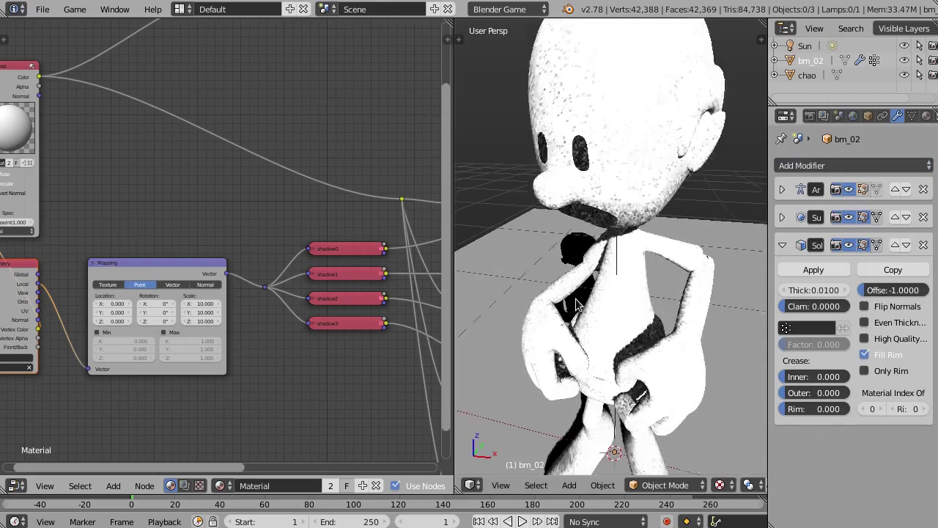
{"action": "left_click", "coordinate": [866, 306]}
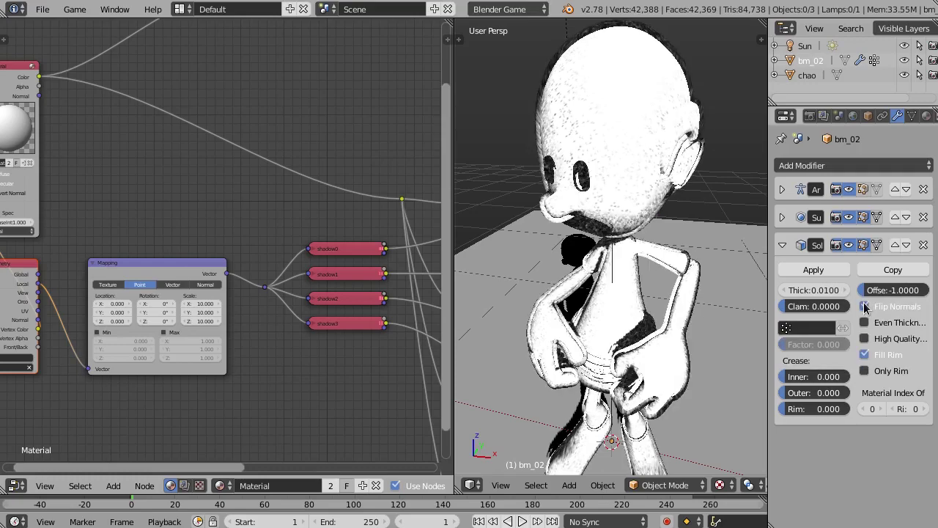
{"action": "middle_click_drag", "start_coordinate": [645, 278], "coordinate": [678, 270]}
{"action": "mouse_move", "coordinate": [587, 268]}
{"action": "middle_mouse_down"}
{"action": "mouse_move", "coordinate": [649, 265]}
{"action": "mouse_move", "coordinate": [593, 261]}
{"action": "middle_mouse_up"}
{"action": "scroll", "coordinate": [709, 300], "scroll_direction": "up", "scroll_amount": 2}
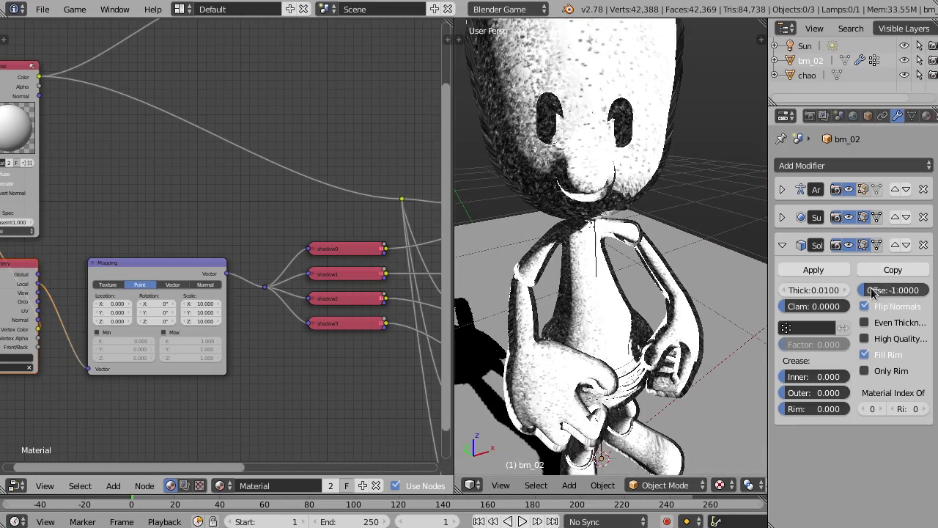
Step: Set the Solidify modifier's offset to 1.0000 and thickness to 0.0030, and enable Even Thickness
{"action": "left_click_drag", "start_coordinate": [889, 295], "coordinate": [937, 295]}
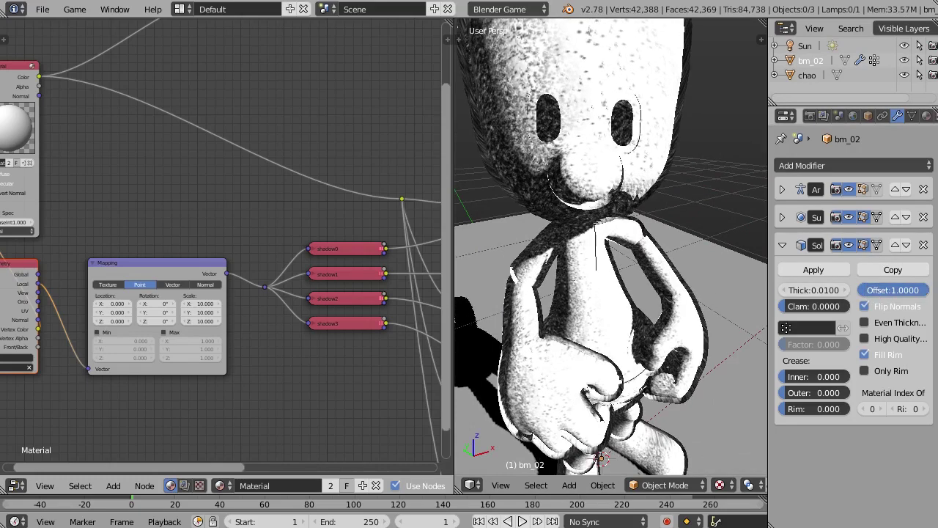
{"action": "left_click_drag", "start_coordinate": [805, 292], "coordinate": [829, 295]}
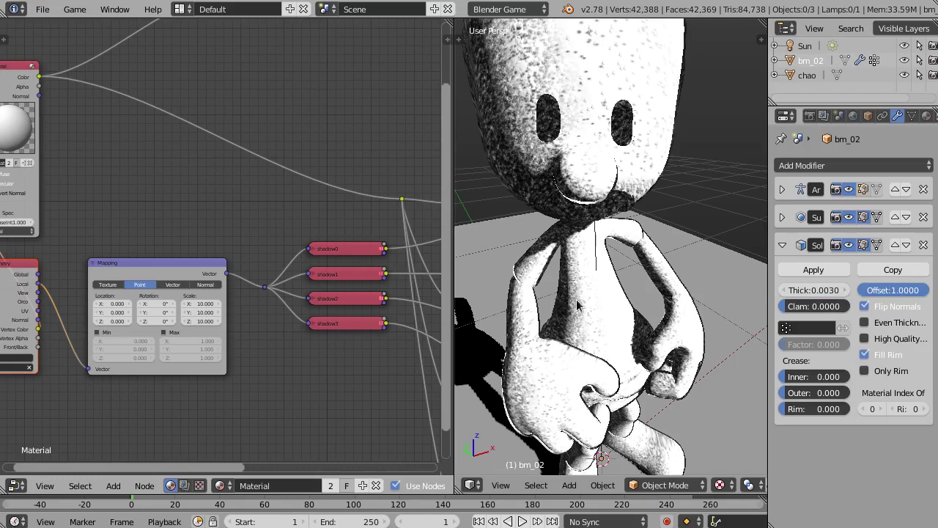
{"action": "middle_click_drag", "start_coordinate": [576, 300], "coordinate": [656, 266]}
{"action": "scroll", "coordinate": [652, 278], "scroll_direction": "down", "scroll_amount": 2}
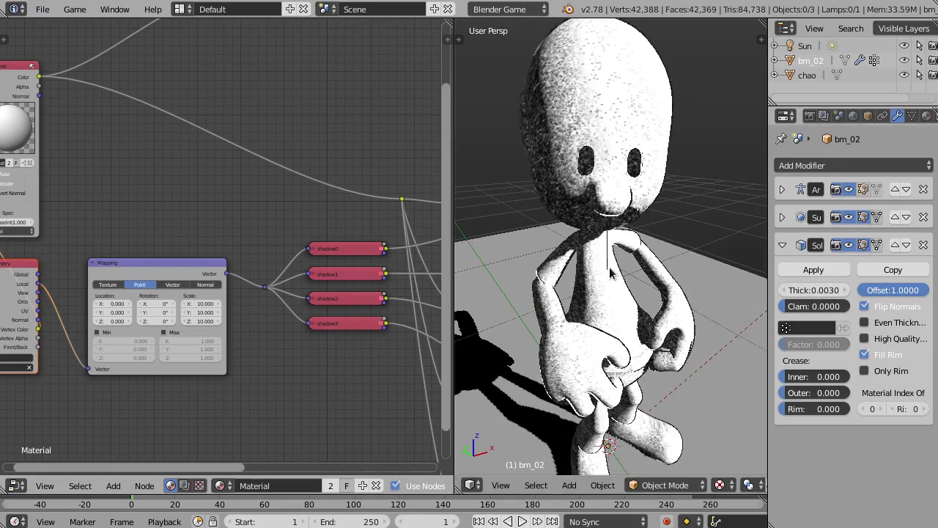
{"action": "middle_click_drag", "start_coordinate": [614, 266], "coordinate": [623, 258]}
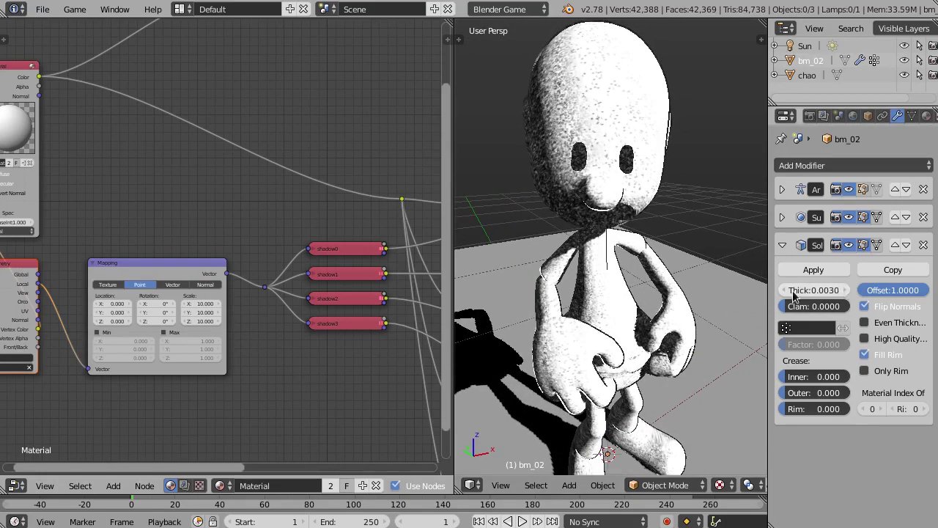
{"action": "left_click", "coordinate": [866, 323]}
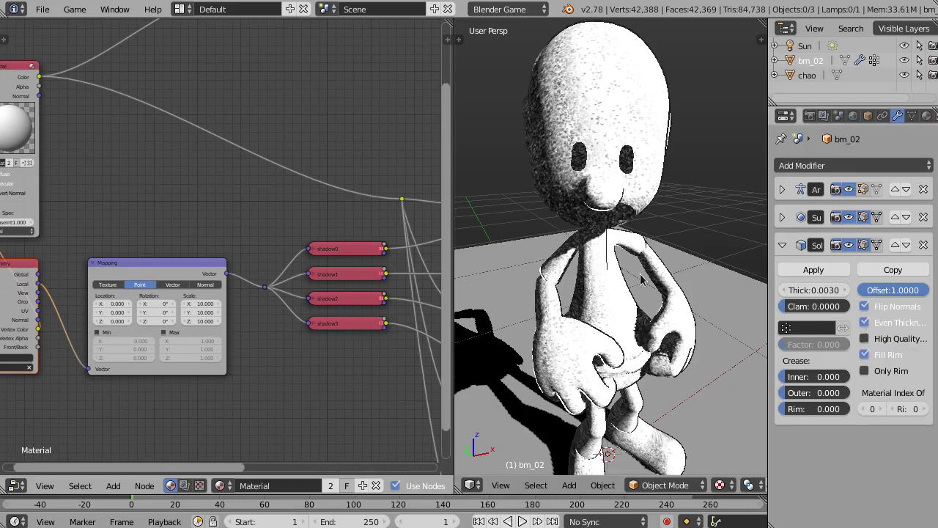
{"action": "scroll", "coordinate": [640, 271], "scroll_direction": "down", "scroll_amount": 3}
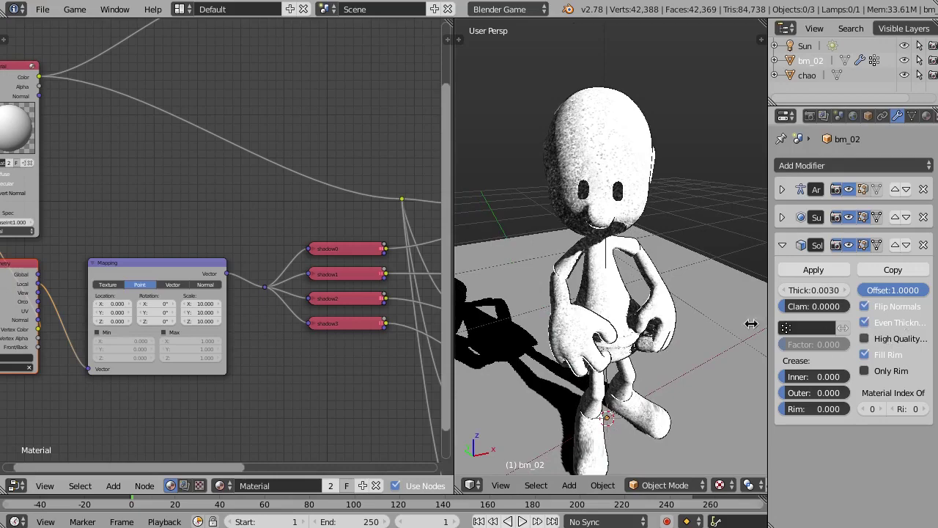
Step: Select the bm_02 character and examine its Solidify outline up close around the head, torso and arms
{"action": "key", "text": "a"}
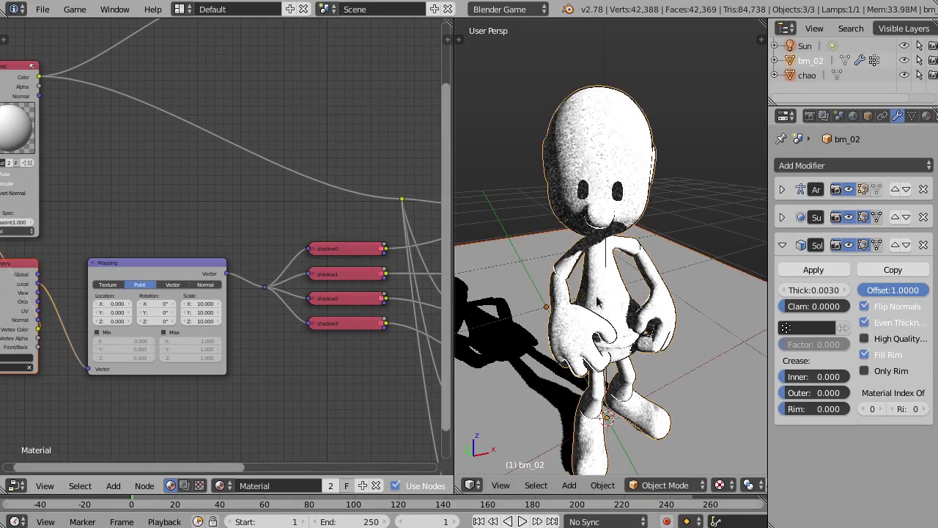
{"action": "key", "text": "a"}
{"action": "middle_click_drag", "start_coordinate": [597, 302], "coordinate": [645, 352]}
{"action": "right_click", "coordinate": [658, 330]}
{"action": "scroll", "coordinate": [692, 260], "scroll_direction": "up", "scroll_amount": 4}
{"action": "middle_click_drag", "start_coordinate": [692, 267], "coordinate": [681, 228]}
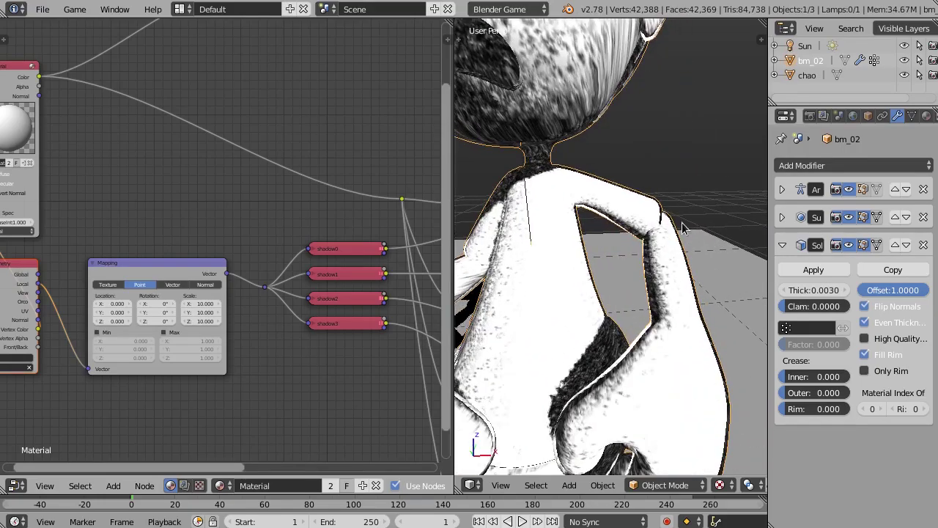
{"action": "scroll", "coordinate": [618, 308], "scroll_direction": "down", "scroll_amount": 8}
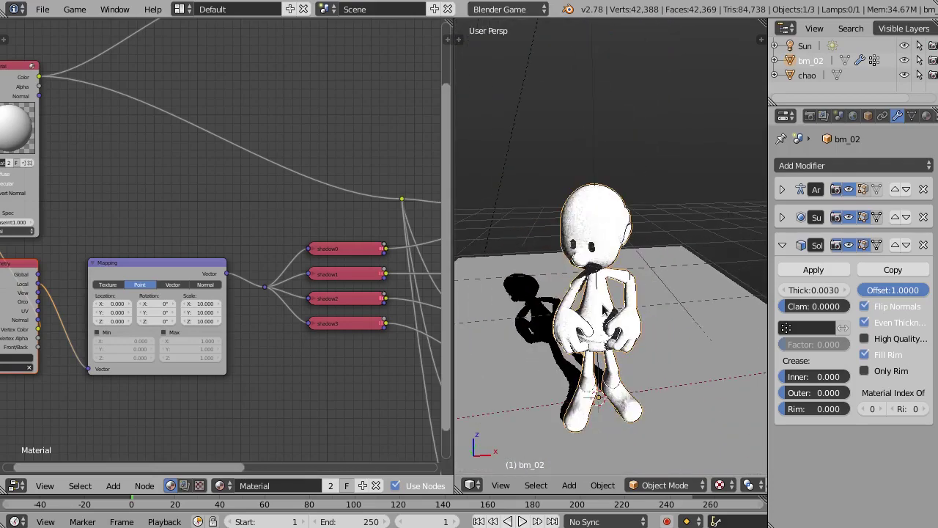
{"action": "scroll", "coordinate": [710, 303], "scroll_direction": "up", "scroll_amount": 2}
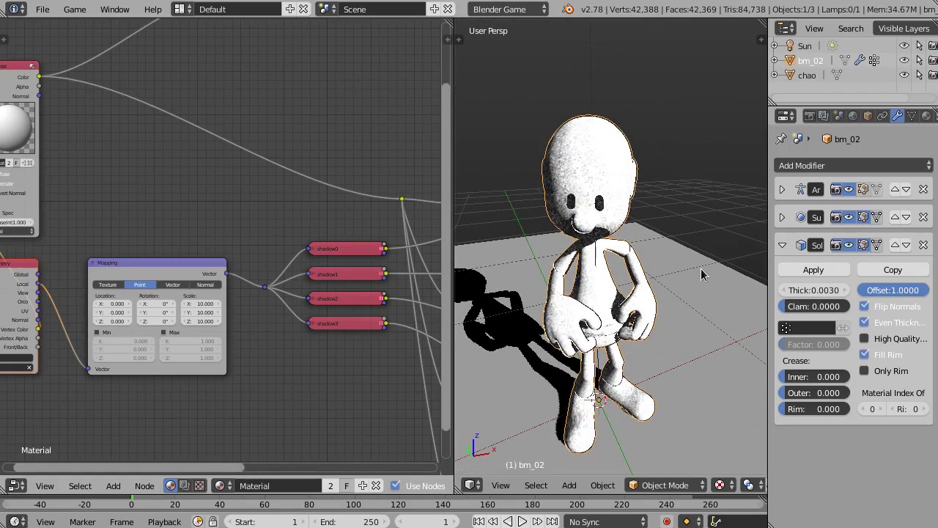
Step: Assign the existing material named Material to the chao floor plane
{"action": "right_click", "coordinate": [689, 295]}
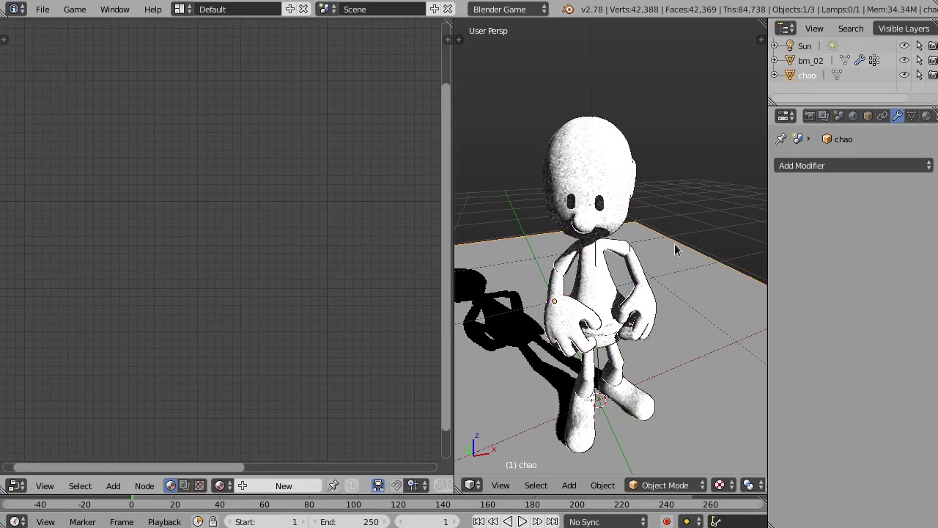
{"action": "left_click", "coordinate": [931, 116]}
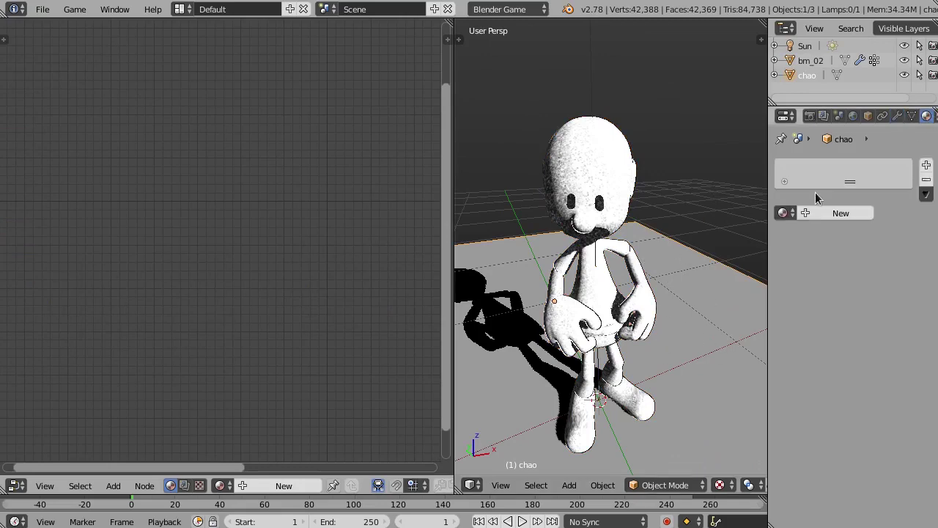
{"action": "left_click", "coordinate": [783, 213]}
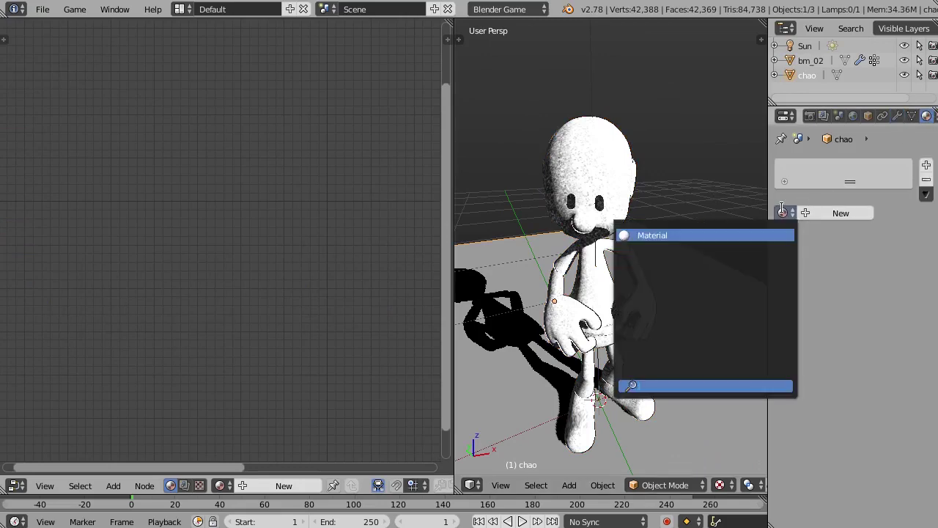
{"action": "left_click", "coordinate": [643, 235]}
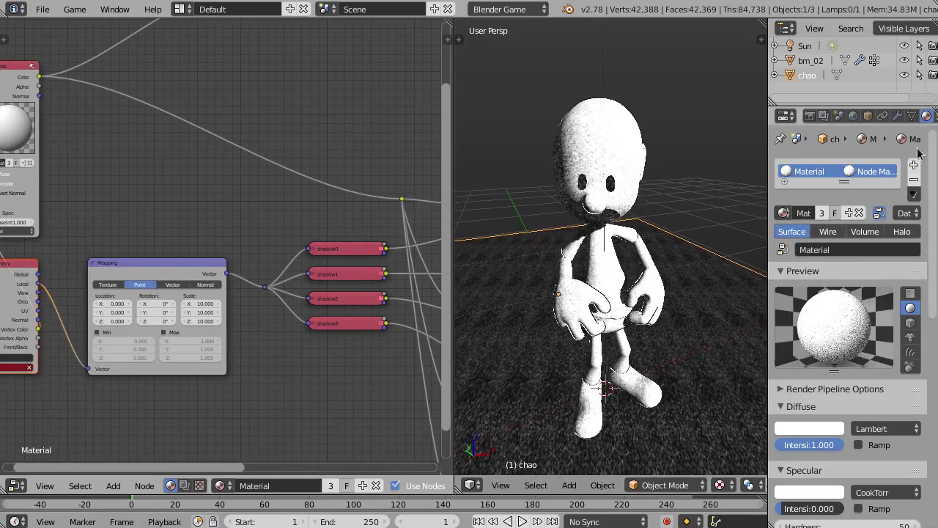
Step: Add a vertex color layer to the chao floor plane
{"action": "left_click", "coordinate": [910, 118]}
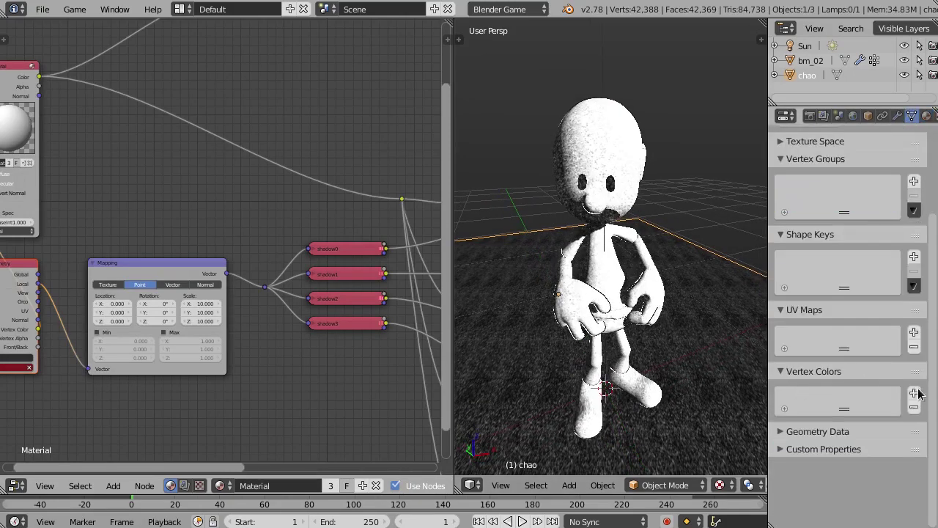
{"action": "mouse_move", "coordinate": [631, 344]}
{"action": "middle_mouse_down"}
{"action": "mouse_move", "coordinate": [609, 340]}
{"action": "mouse_move", "coordinate": [639, 340]}
{"action": "middle_mouse_up"}
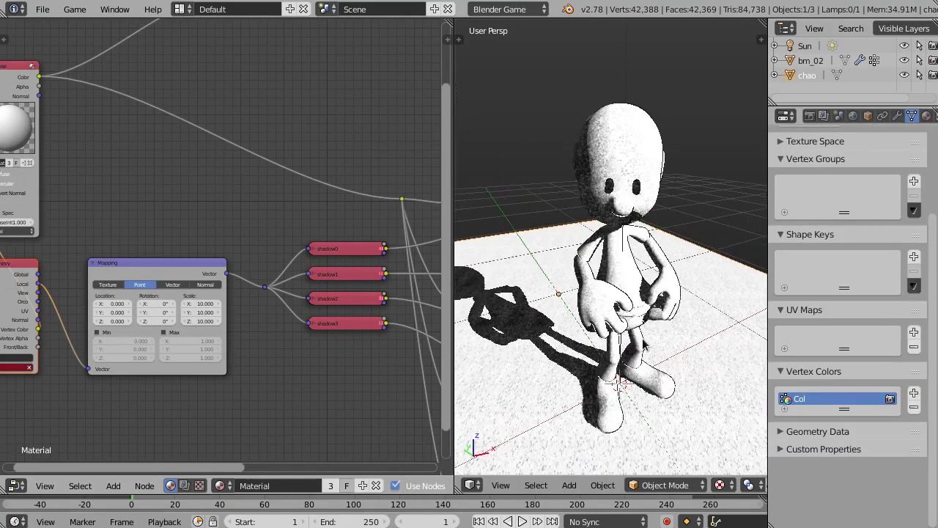
{"action": "middle_click_drag", "start_coordinate": [569, 360], "coordinate": [623, 381]}
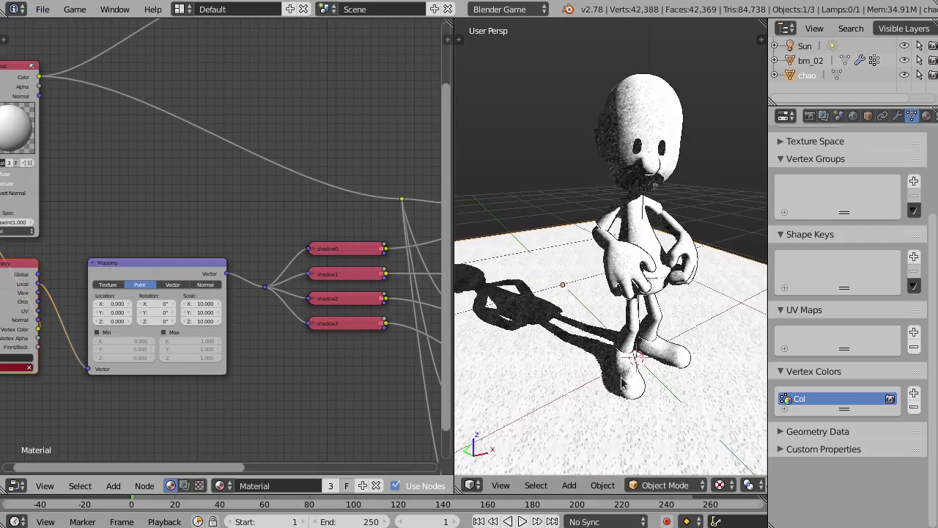
Step: Select the bm_02 character, examine the shading on it and the floor up close, and preview the shadow3 texture node's pattern
{"action": "right_click", "coordinate": [623, 379]}
{"action": "scroll", "coordinate": [614, 412], "scroll_direction": "up", "scroll_amount": 4}
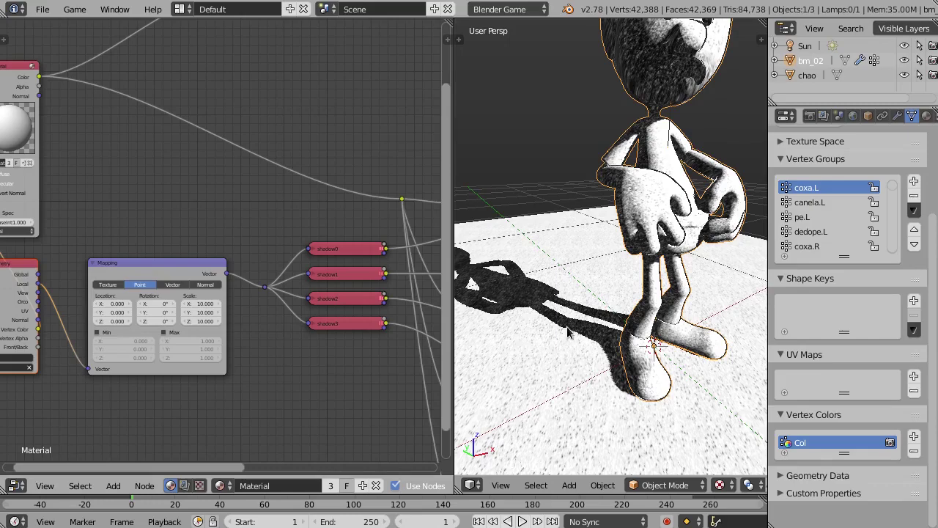
{"action": "middle_click_drag", "start_coordinate": [567, 332], "coordinate": [574, 312]}
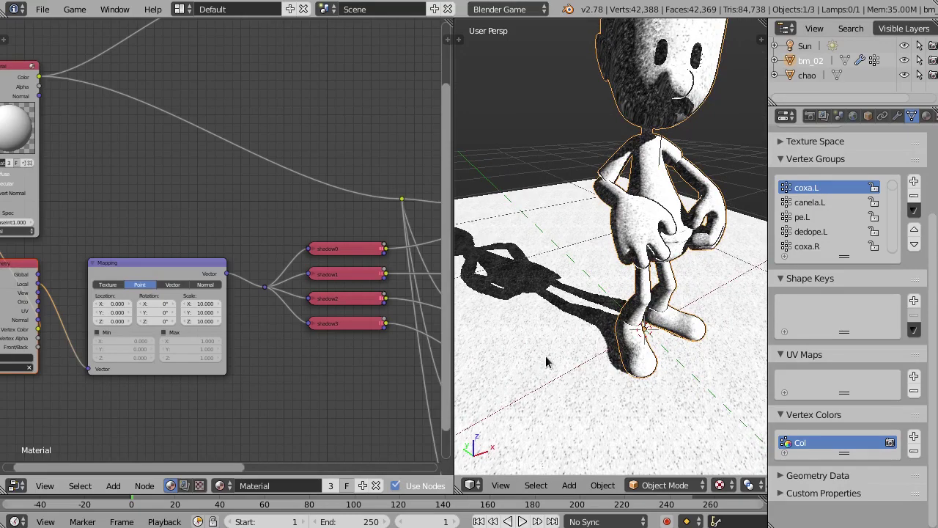
{"action": "scroll", "coordinate": [547, 360], "scroll_direction": "up", "scroll_amount": 4}
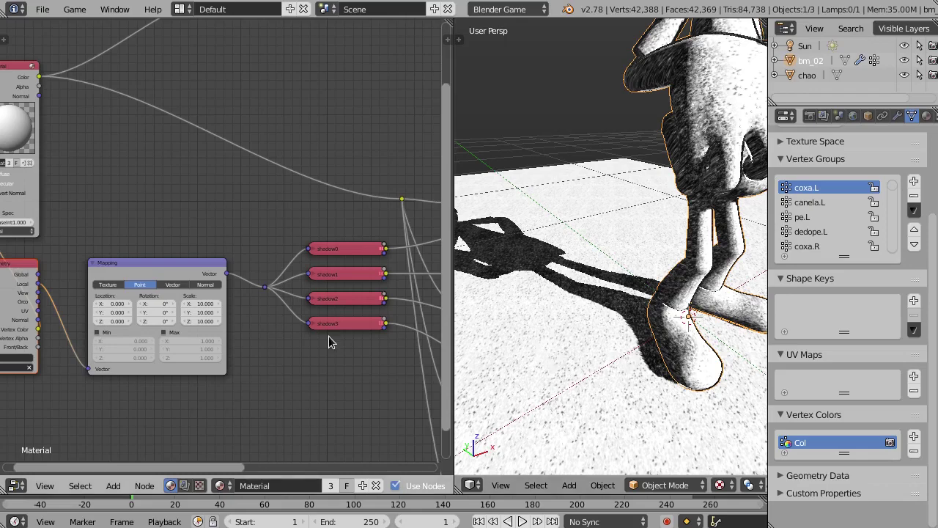
{"action": "middle_click_drag", "start_coordinate": [328, 335], "coordinate": [210, 324]}
{"action": "scroll", "coordinate": [213, 321], "scroll_direction": "up", "scroll_amount": 2}
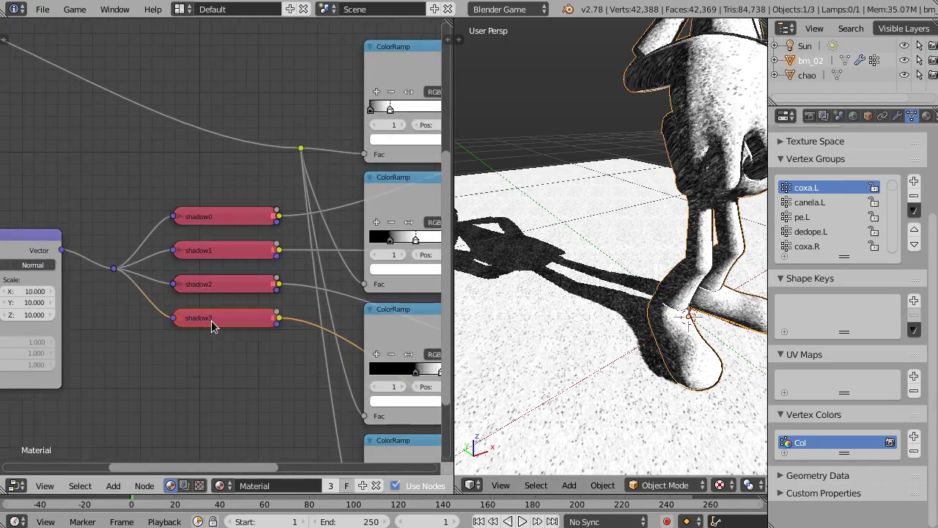
{"action": "scroll", "coordinate": [218, 318], "scroll_direction": "down", "scroll_amount": 1}
{"action": "scroll", "coordinate": [218, 318], "scroll_direction": "up", "scroll_amount": 1}
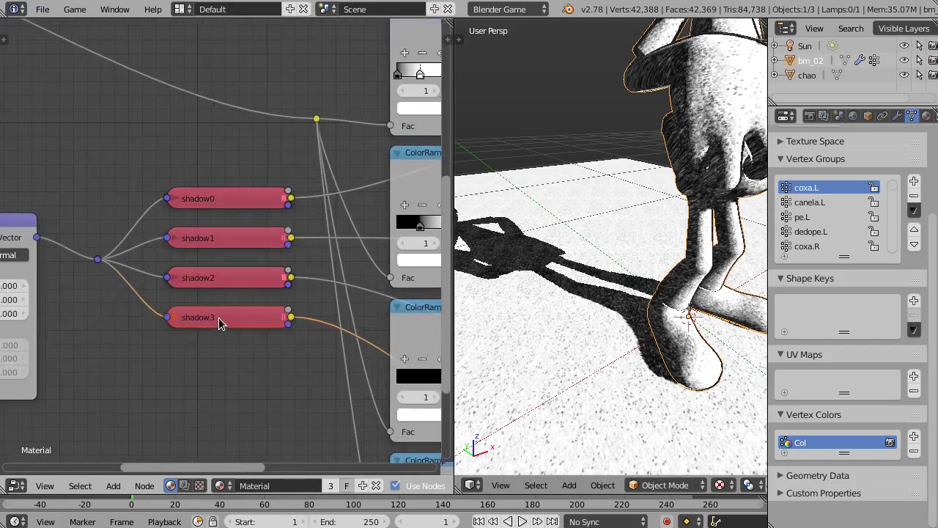
{"action": "key", "text": "h"}
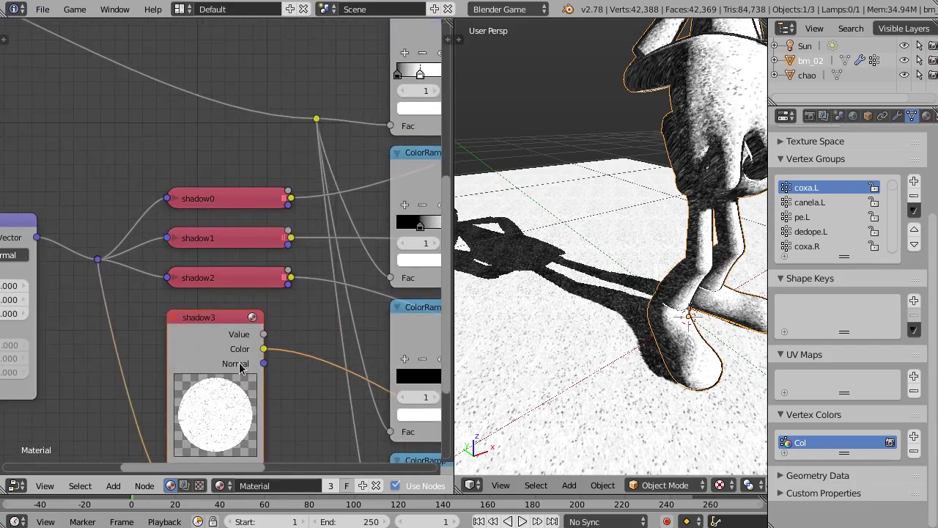
{"action": "key", "text": "h"}
{"action": "scroll", "coordinate": [188, 335], "scroll_direction": "down", "scroll_amount": 1}
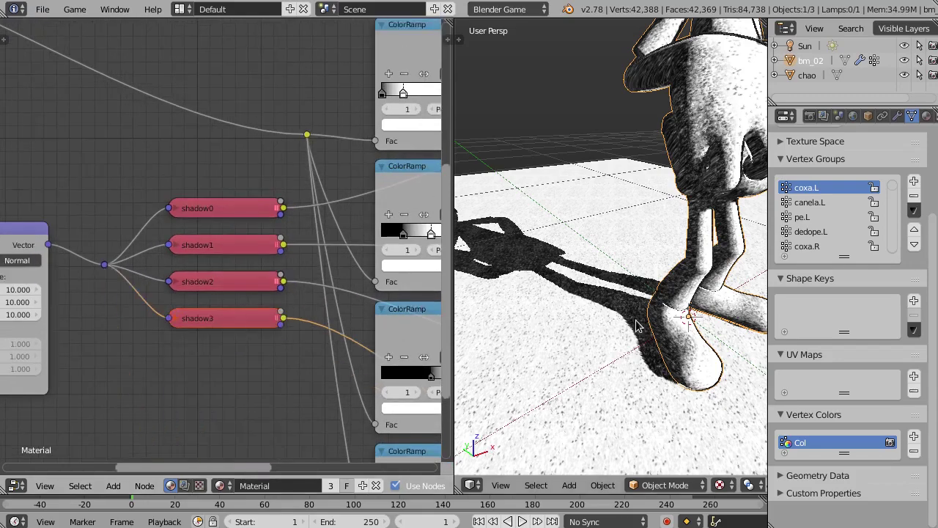
Step: Examine the character's cast shadow on the floor and preview the shadow0 texture node's pattern
{"action": "middle_click_drag", "start_coordinate": [638, 328], "coordinate": [571, 344]}
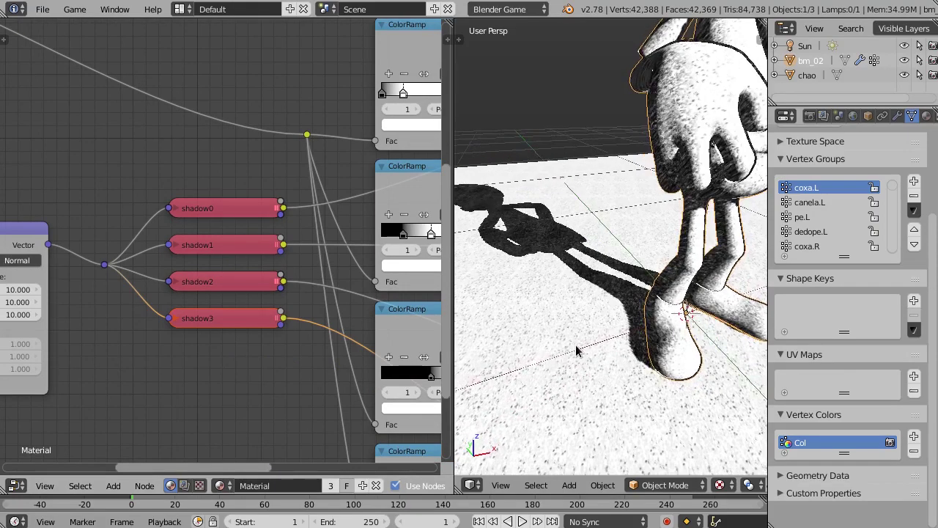
{"action": "middle_click_drag", "start_coordinate": [521, 321], "coordinate": [525, 308]}
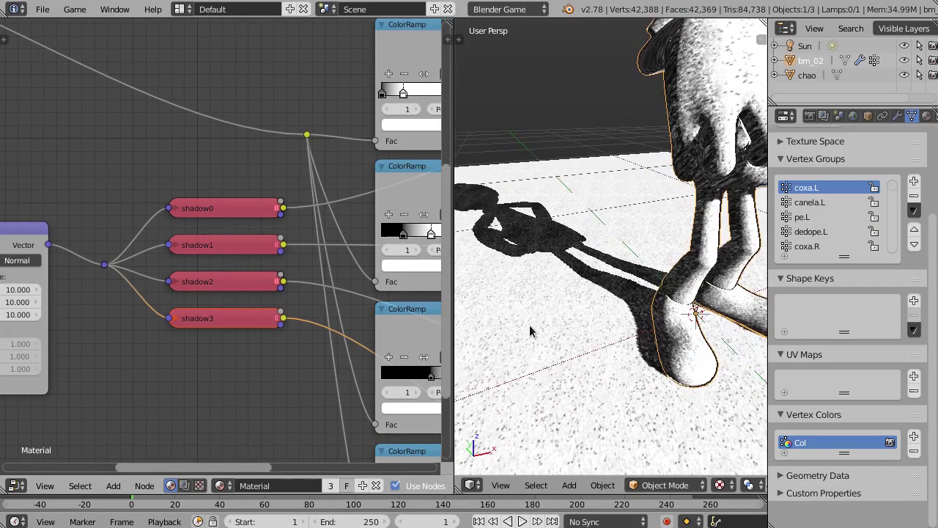
{"action": "scroll", "coordinate": [531, 331], "scroll_direction": "down", "scroll_amount": 2}
{"action": "scroll", "coordinate": [548, 325], "scroll_direction": "down", "scroll_amount": 2}
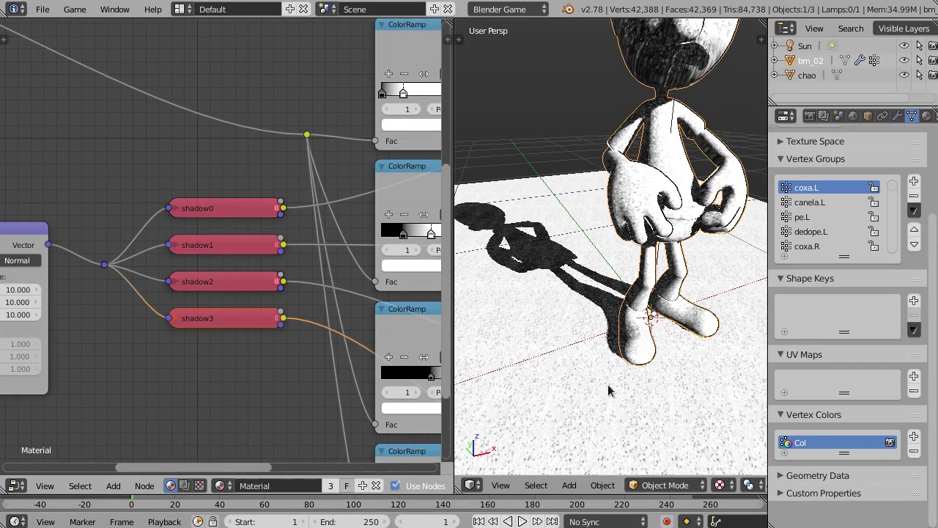
{"action": "mouse_move", "coordinate": [581, 344]}
{"action": "middle_mouse_down"}
{"action": "mouse_move", "coordinate": [580, 360]}
{"action": "mouse_move", "coordinate": [583, 349]}
{"action": "middle_mouse_up"}
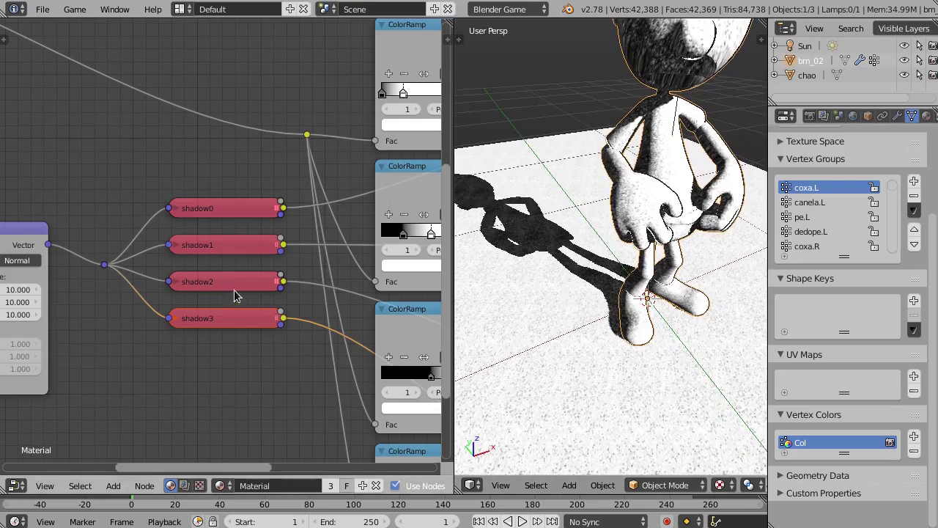
{"action": "scroll", "coordinate": [600, 259], "scroll_direction": "up", "scroll_amount": 3}
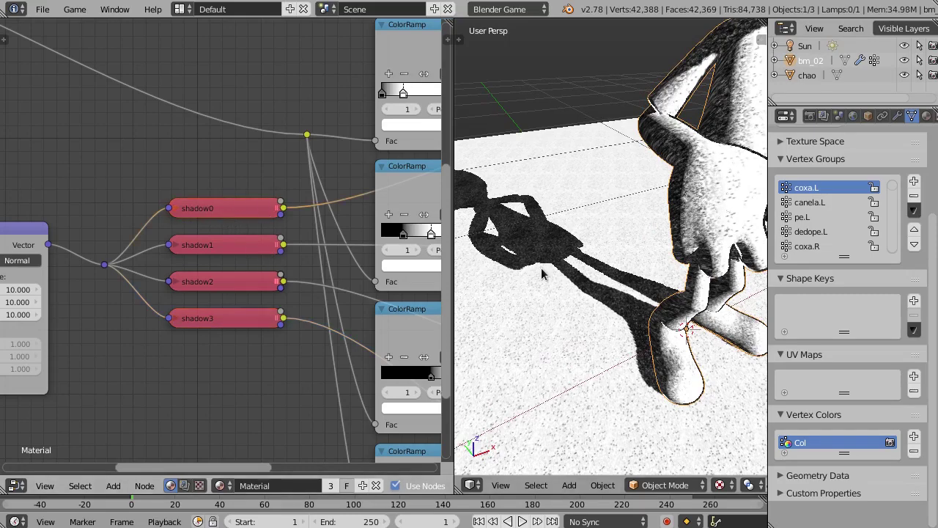
{"action": "key", "text": "h"}
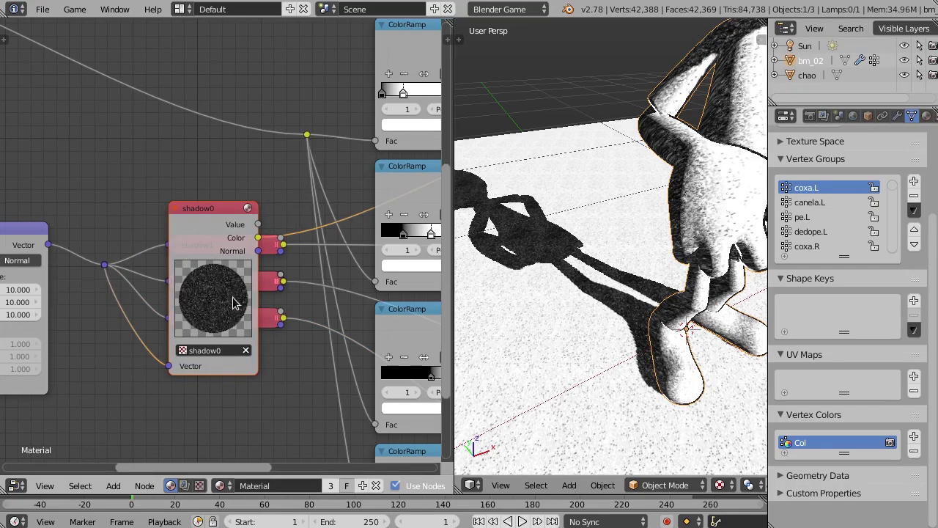
{"action": "key", "text": "h"}
{"action": "scroll", "coordinate": [550, 291], "scroll_direction": "down", "scroll_amount": 6}
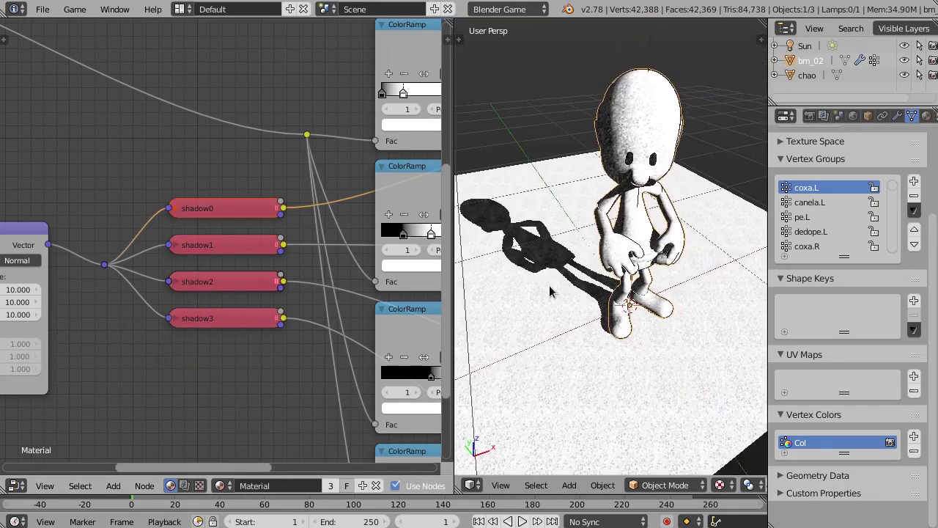
Step: Review the ColorRamp and Mix part of the node tree alongside the shading of the whole character and floor
{"action": "middle_click_drag", "start_coordinate": [550, 292], "coordinate": [590, 268]}
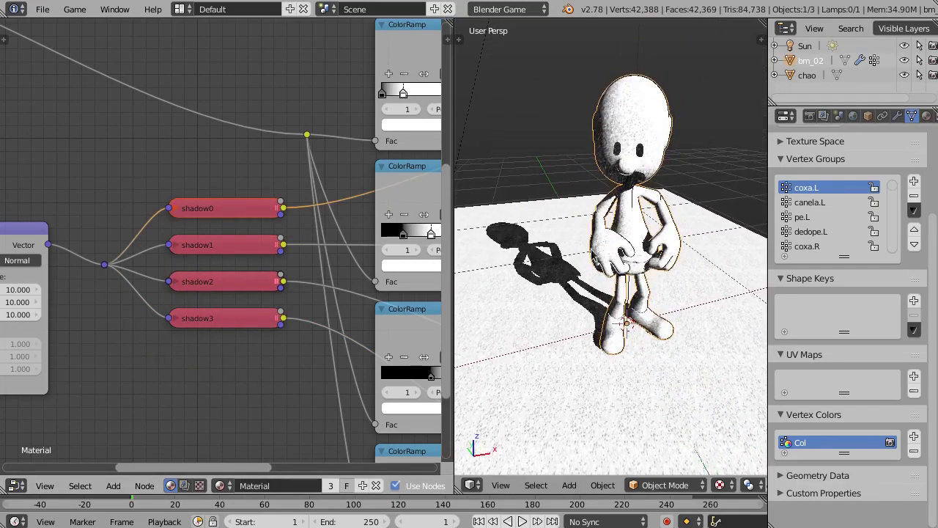
{"action": "scroll", "coordinate": [253, 187], "scroll_direction": "down", "scroll_amount": 4}
{"action": "middle_click_drag", "start_coordinate": [276, 202], "coordinate": [230, 200]}
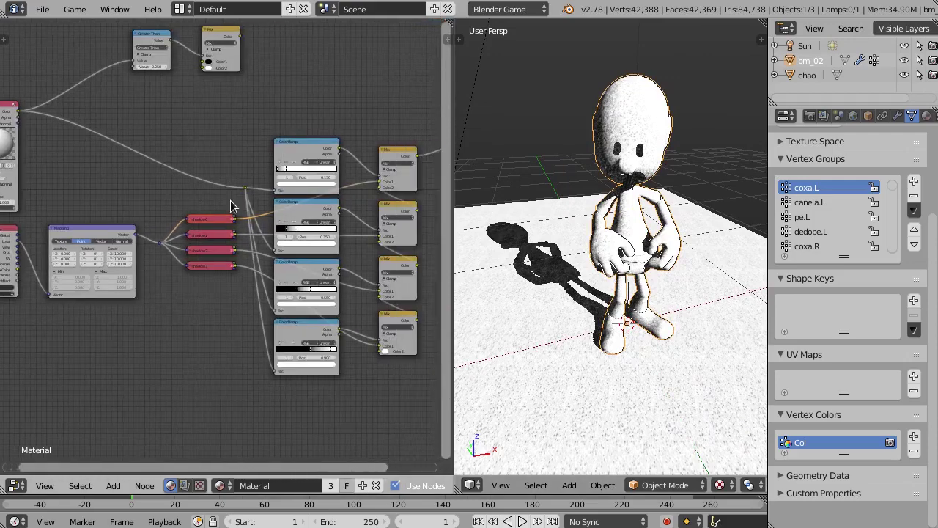
{"action": "scroll", "coordinate": [231, 206], "scroll_direction": "up", "scroll_amount": 1}
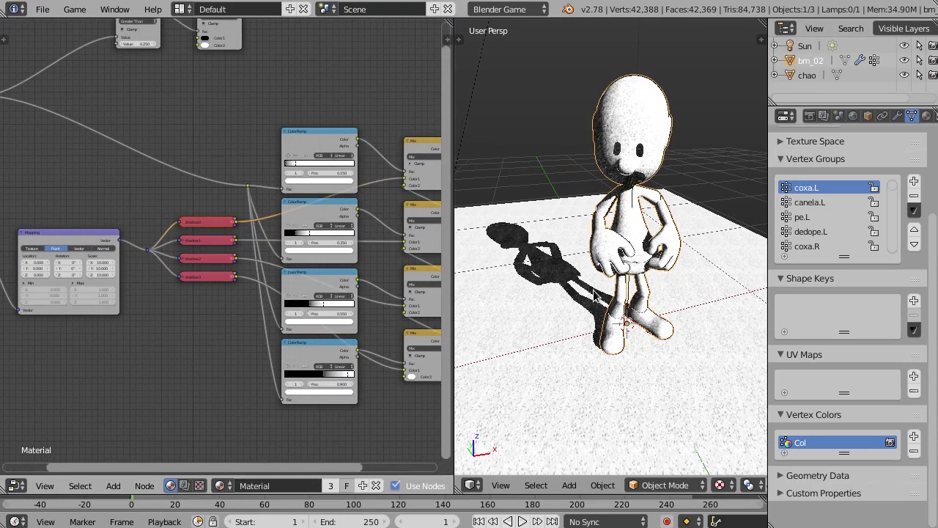
{"action": "middle_click_drag", "start_coordinate": [594, 300], "coordinate": [606, 299]}
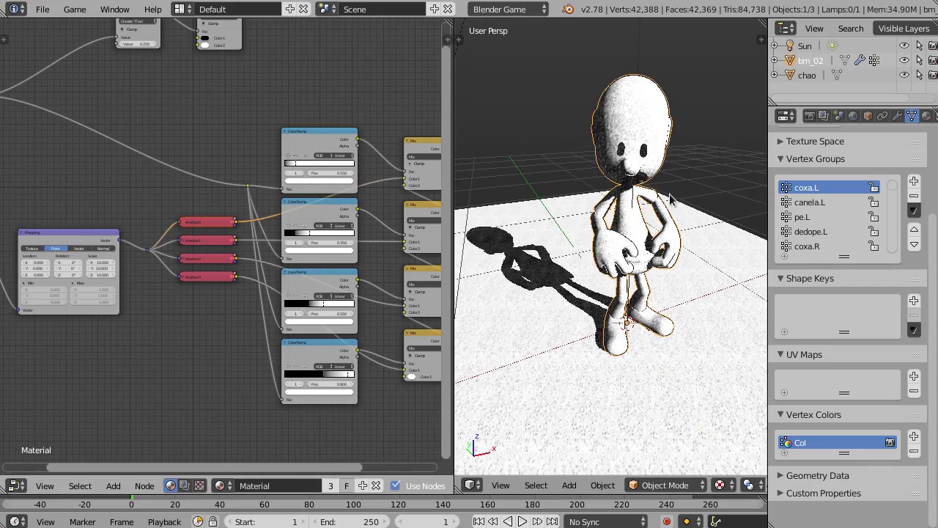
{"action": "middle_click_drag", "start_coordinate": [671, 198], "coordinate": [627, 187]}
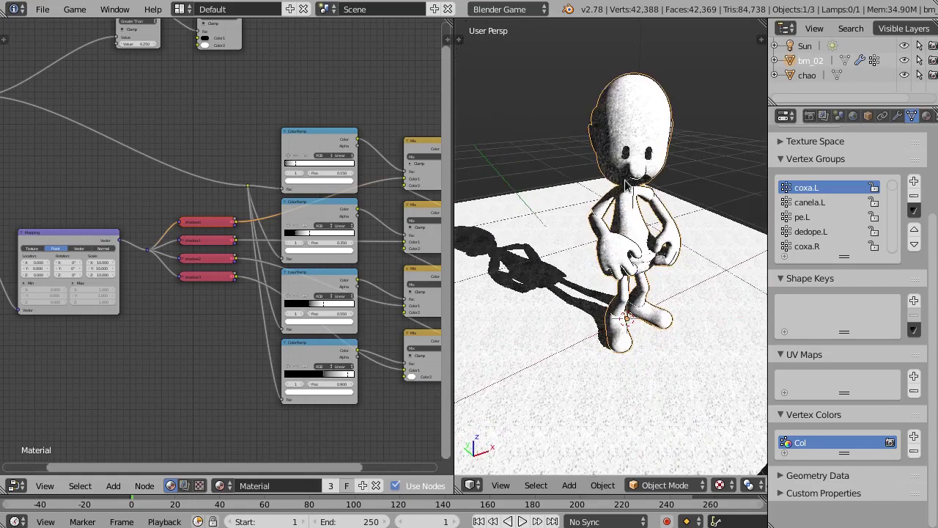
{"action": "scroll", "coordinate": [581, 309], "scroll_direction": "up", "scroll_amount": 5}
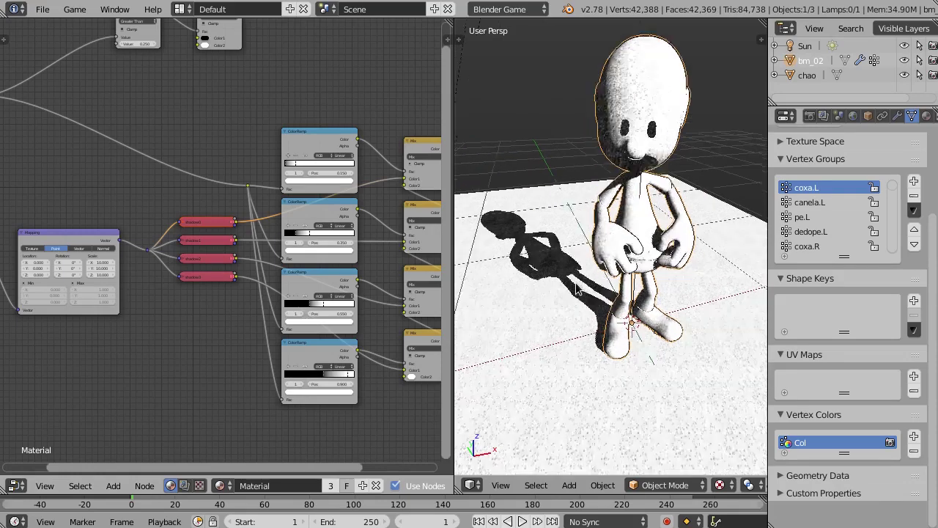
{"action": "scroll", "coordinate": [564, 282], "scroll_direction": "down", "scroll_amount": 1}
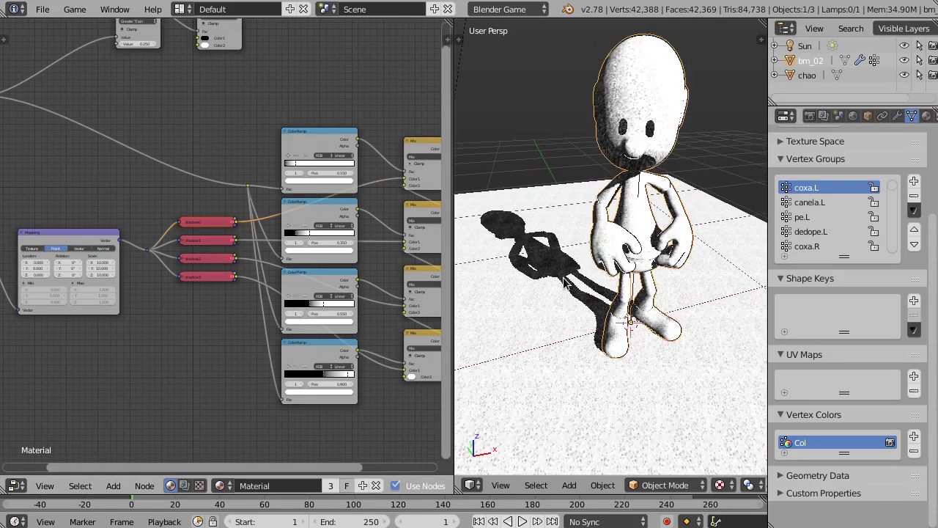
Step: Add a second vertex color layer to the bm_02 mesh and rename it limit
{"action": "left_click", "coordinate": [914, 437]}
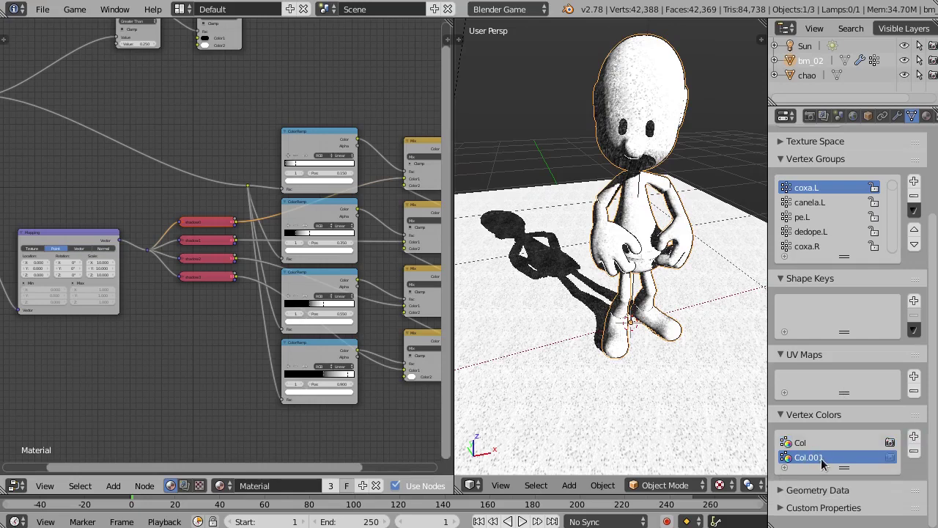
{"action": "double_click", "coordinate": [821, 458]}
{"action": "type", "text": "limit"}
{"action": "middle_click_drag", "start_coordinate": [664, 294], "coordinate": [652, 295]}
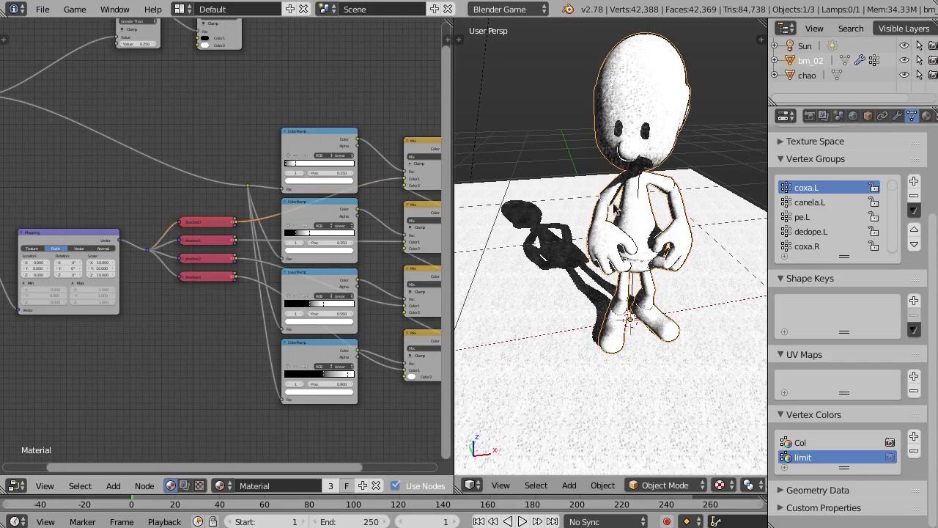
{"action": "key", "text": "Tab"}
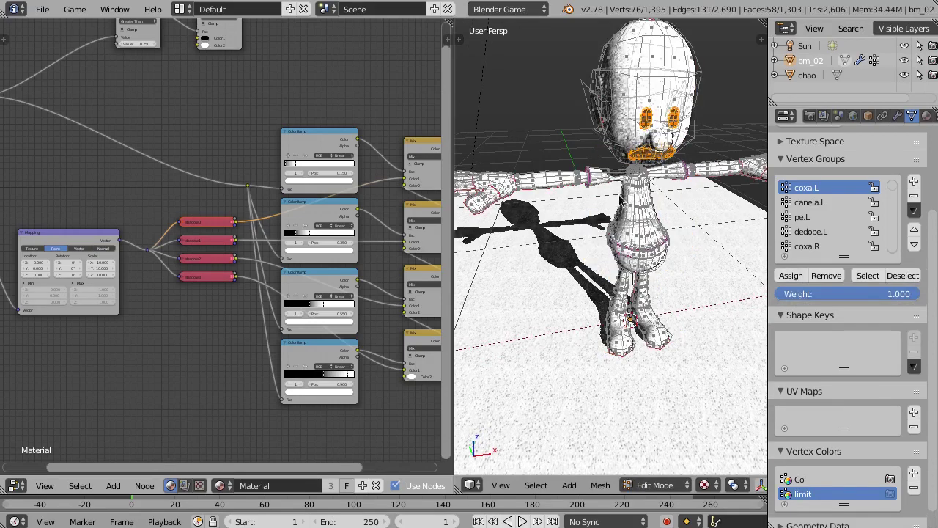
{"action": "key", "text": "Tab"}
{"action": "middle_click_drag", "start_coordinate": [585, 279], "coordinate": [613, 287]}
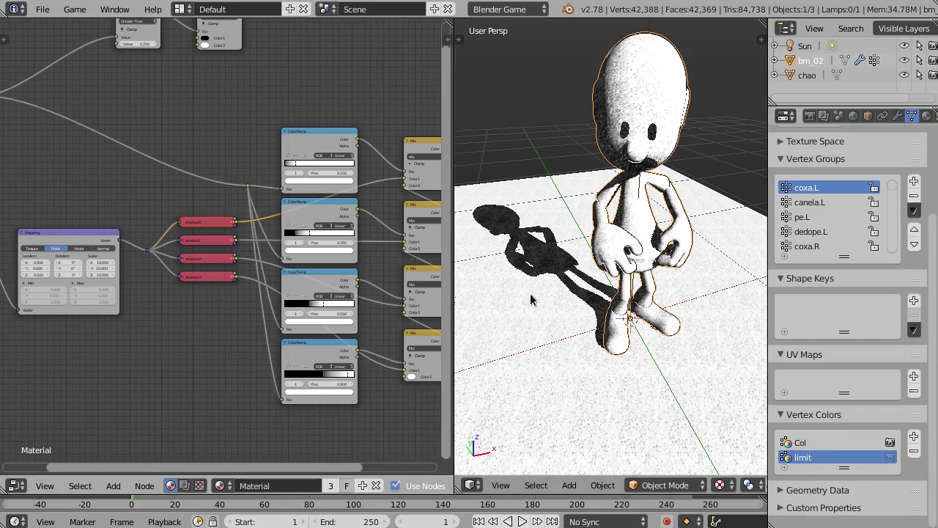
Step: Select the chao floor, add a second vertex color layer to it and rename the layer limit
{"action": "right_click", "coordinate": [526, 253]}
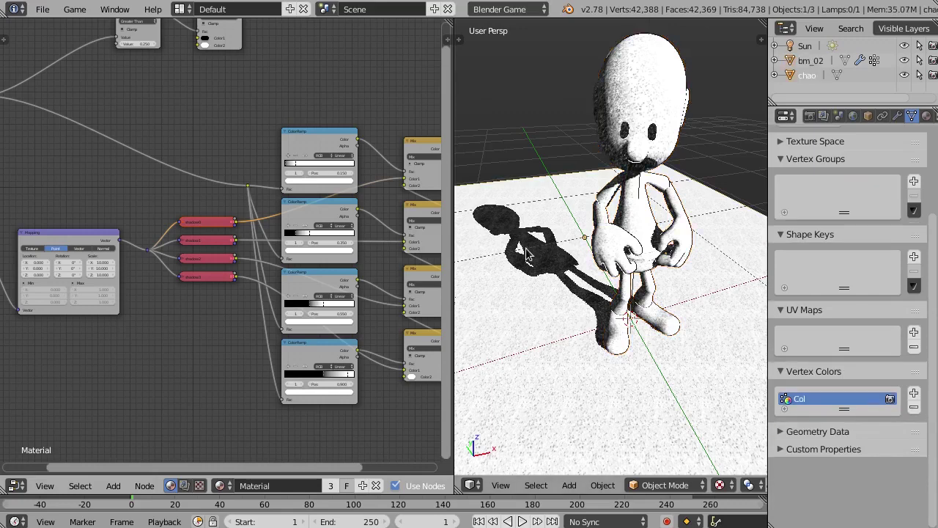
{"action": "left_click", "coordinate": [915, 394]}
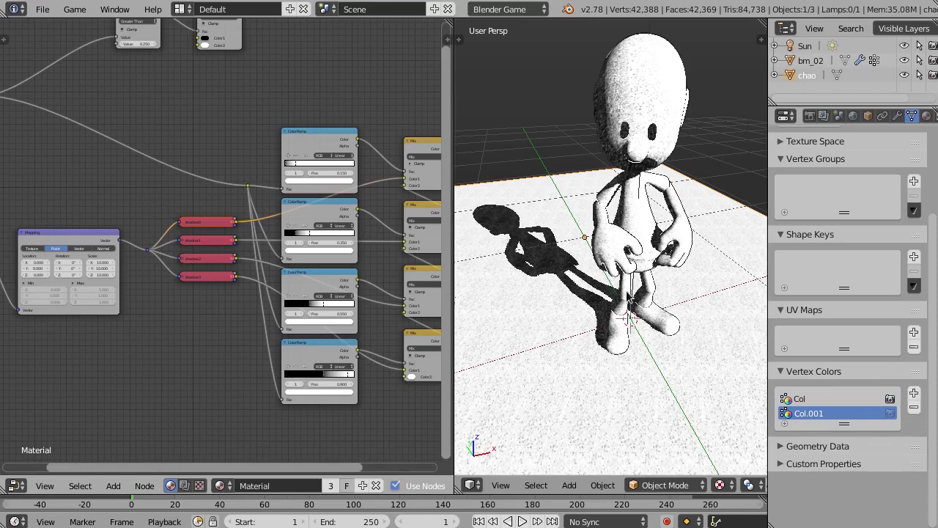
{"action": "double_click", "coordinate": [813, 415]}
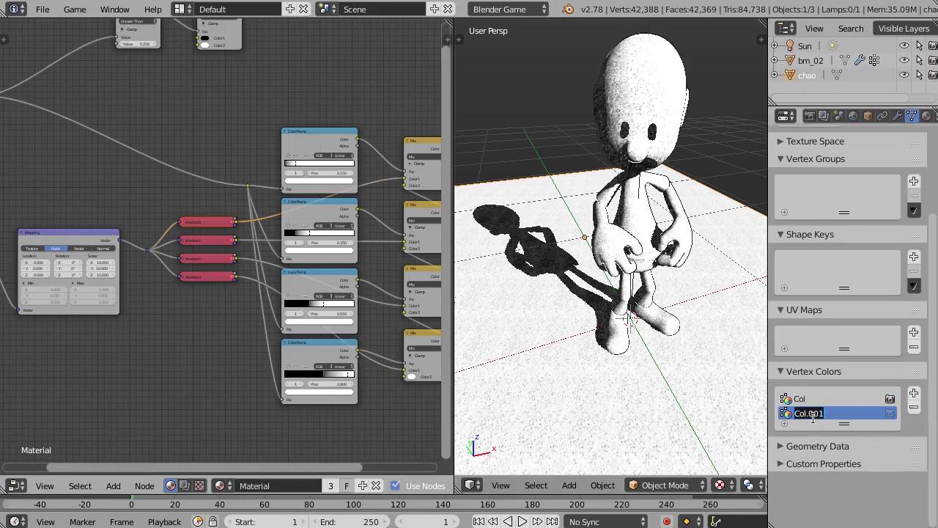
{"action": "type", "text": "limit"}
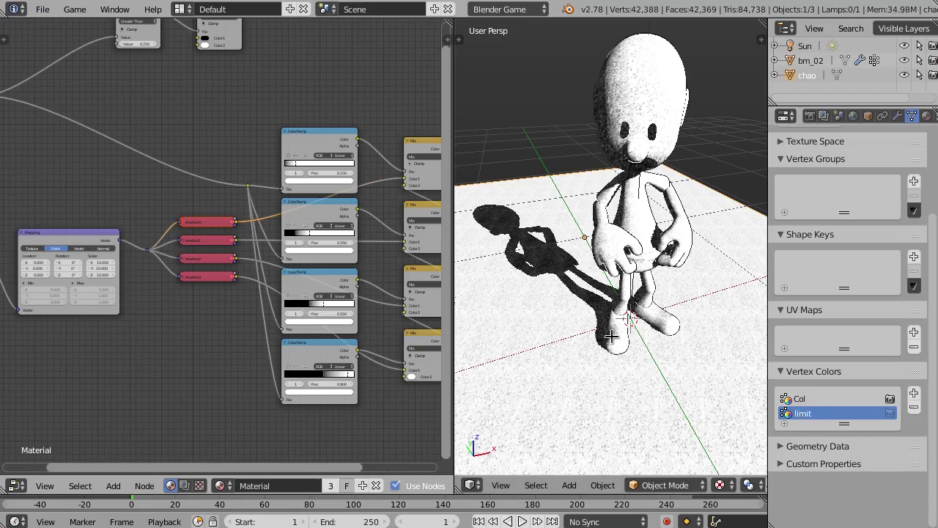
Step: Enter Vertex Paint mode on the chao floor, fill its limit layer with black and display the viewport in Solid shading
{"action": "key", "text": "Tab"}
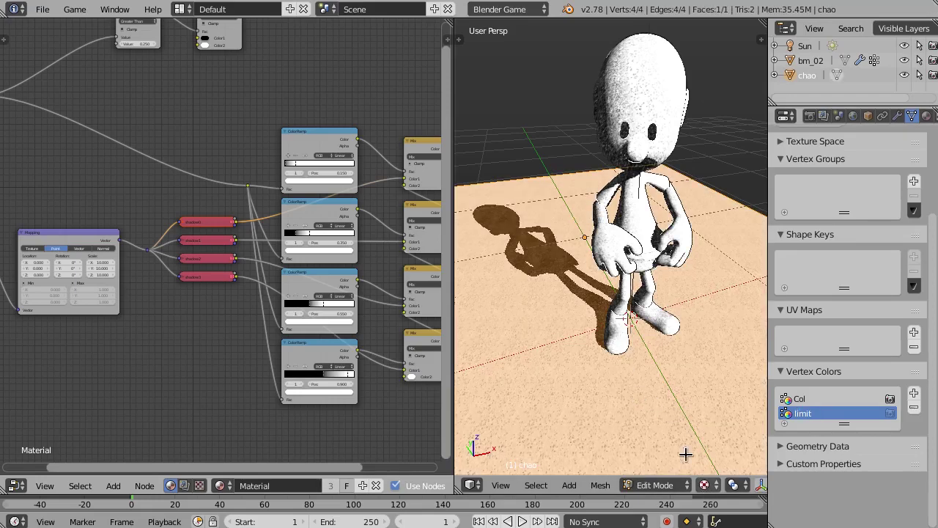
{"action": "key", "text": "t"}
{"action": "left_click", "coordinate": [680, 486]}
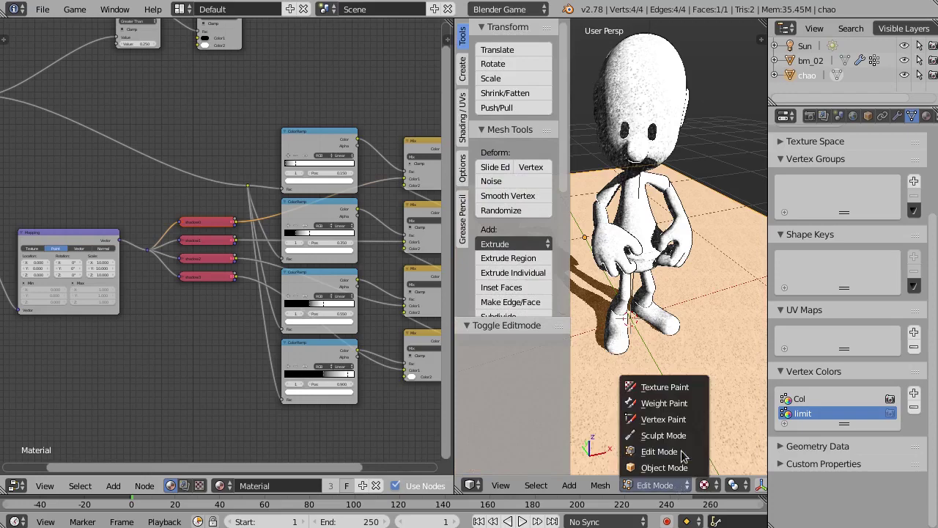
{"action": "left_click", "coordinate": [681, 422]}
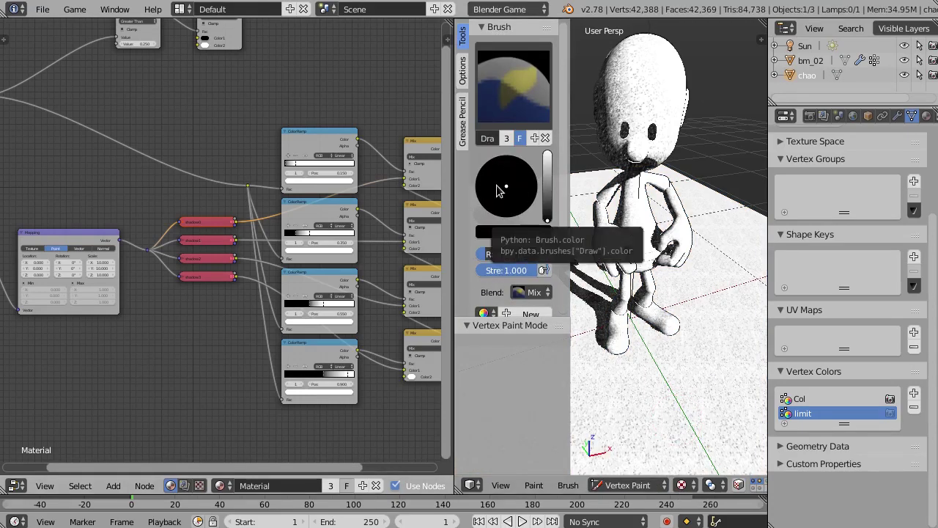
{"action": "left_click", "coordinate": [739, 483]}
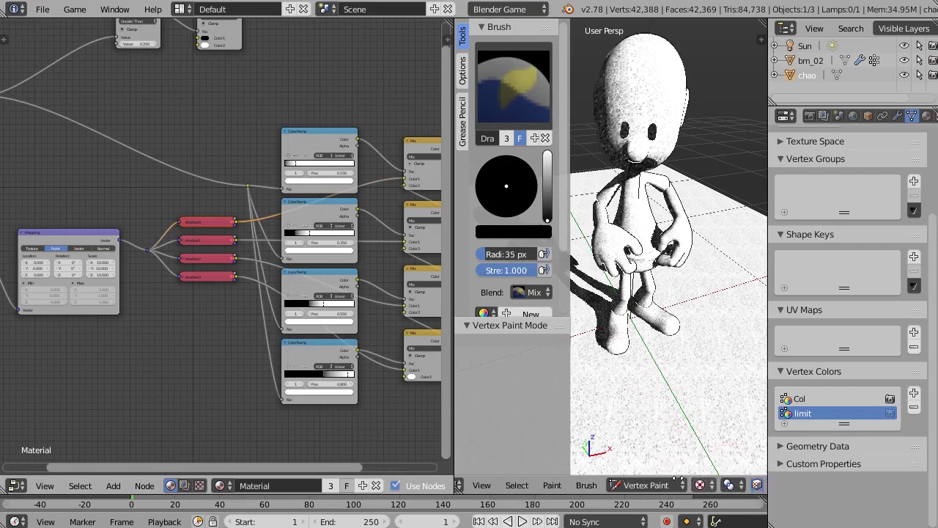
{"action": "mouse_move", "coordinate": [679, 478]}
{"action": "middle_mouse_down"}
{"action": "mouse_move", "coordinate": [664, 485]}
{"action": "mouse_move", "coordinate": [688, 484]}
{"action": "middle_mouse_up"}
{"action": "left_click", "coordinate": [729, 485]}
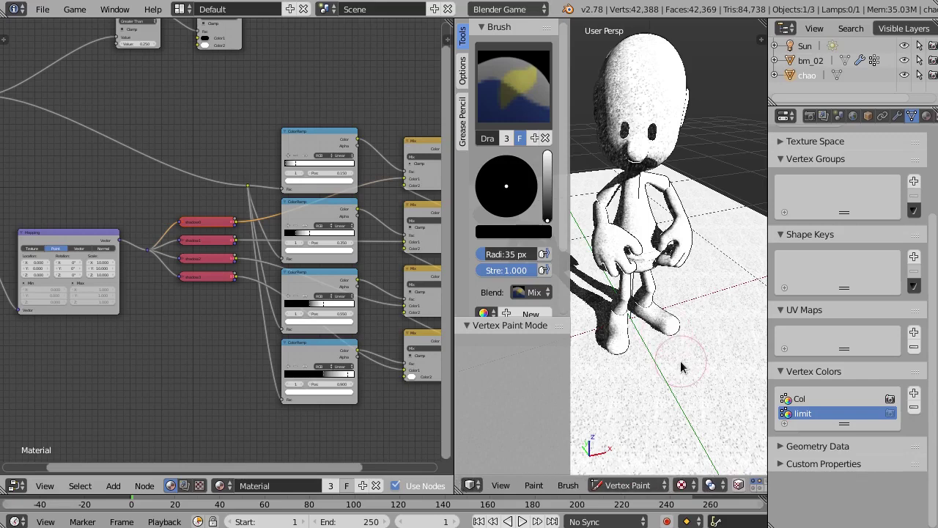
{"action": "key", "text": "shift+k"}
{"action": "left_click", "coordinate": [682, 484]}
{"action": "left_click", "coordinate": [692, 436]}
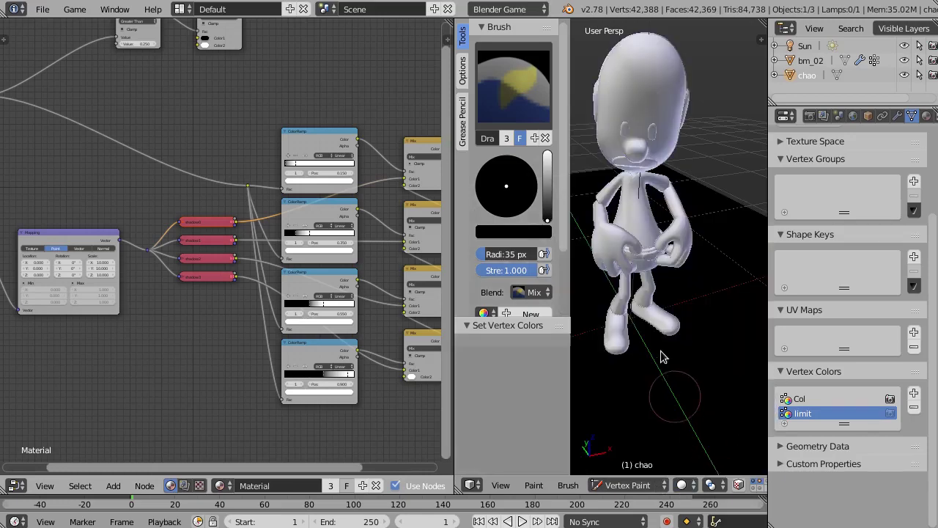
Step: Restore the viewport to Texture shading and return the chao floor to Object Mode
{"action": "middle_click_drag", "start_coordinate": [662, 357], "coordinate": [682, 390]}
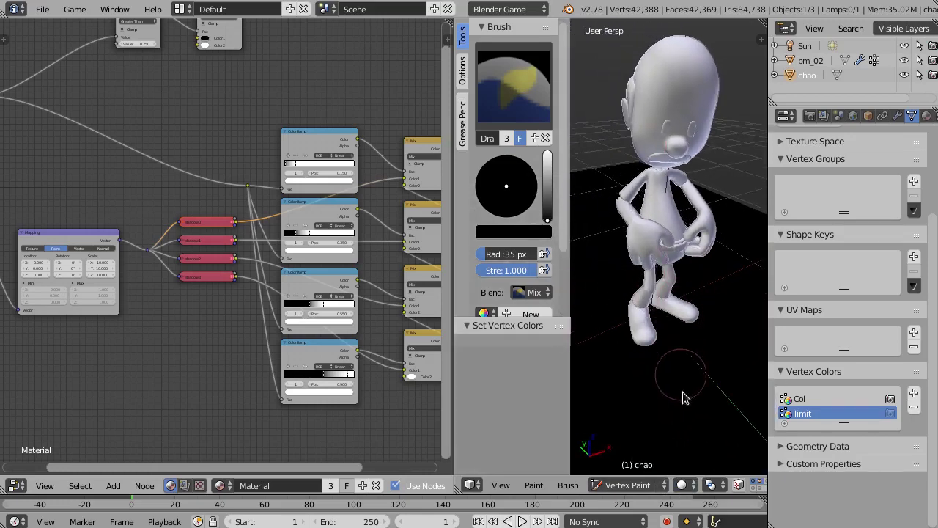
{"action": "left_click", "coordinate": [684, 485]}
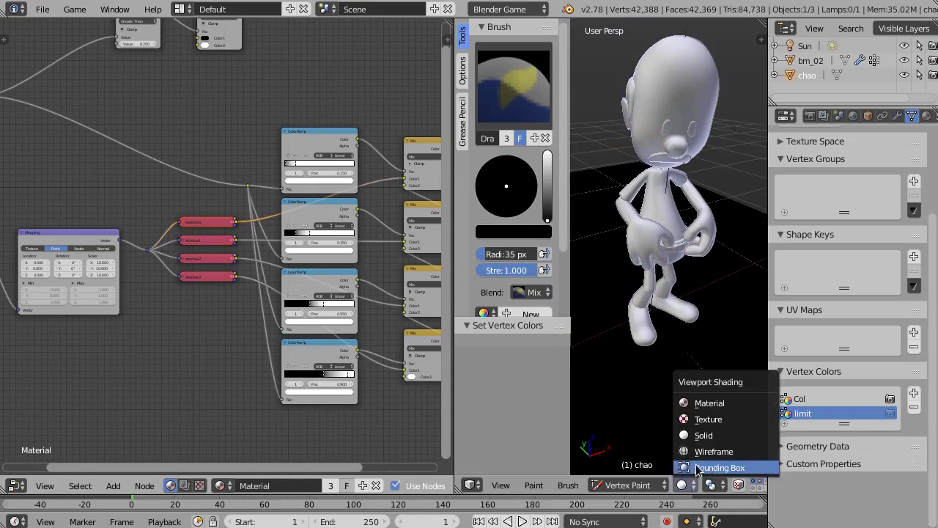
{"action": "left_click", "coordinate": [703, 421]}
{"action": "key", "text": "t"}
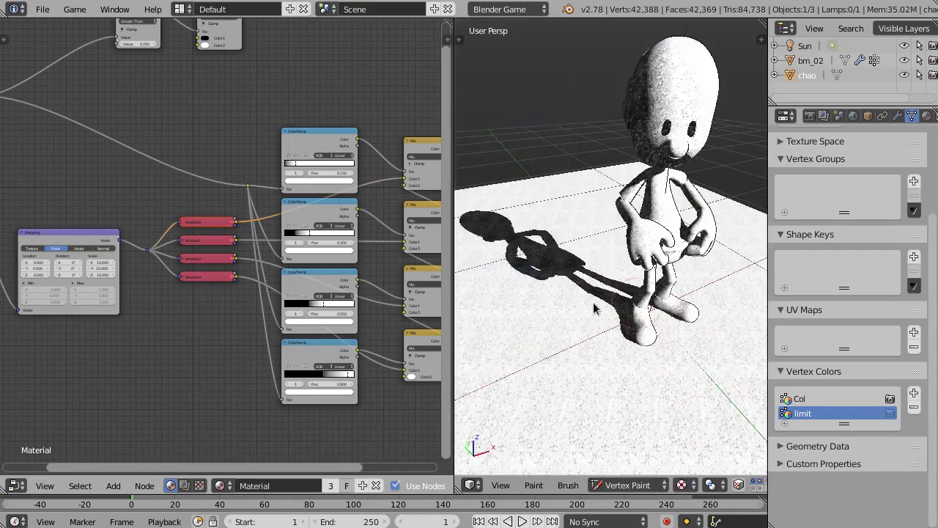
{"action": "left_click", "coordinate": [630, 486]}
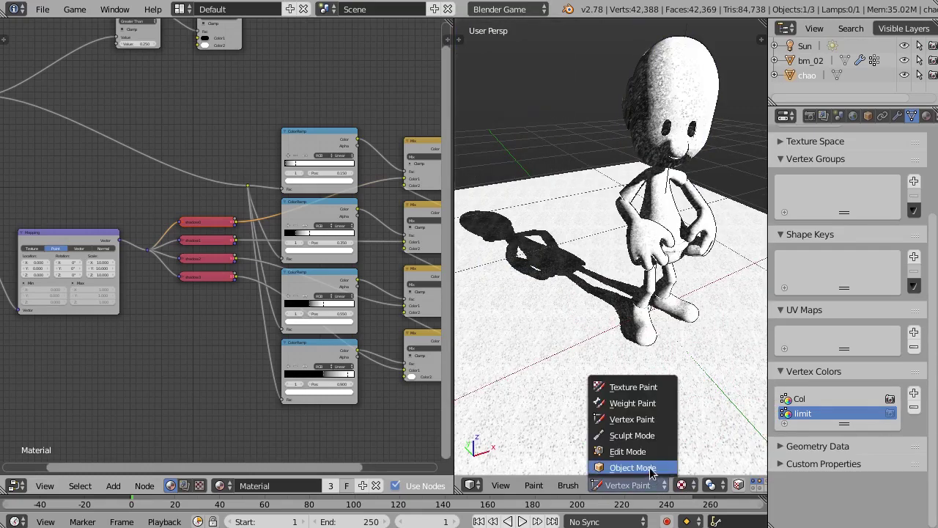
{"action": "left_click", "coordinate": [633, 468]}
Step: Widen the node editor and move the Output node farther away from the column of Mix nodes
{"action": "left_click_drag", "start_coordinate": [451, 295], "coordinate": [590, 309]}
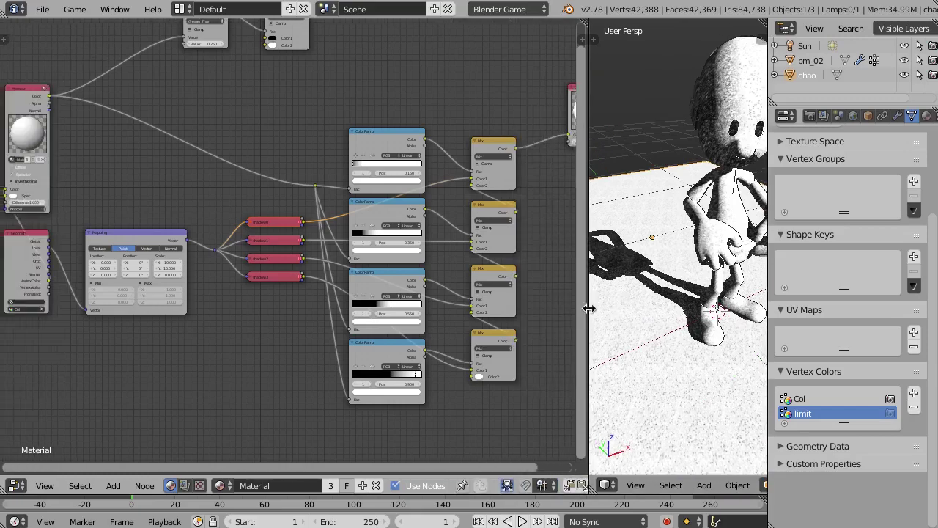
{"action": "scroll", "coordinate": [367, 219], "scroll_direction": "down", "scroll_amount": 2}
{"action": "middle_click_drag", "start_coordinate": [511, 192], "coordinate": [302, 158]}
{"action": "scroll", "coordinate": [322, 153], "scroll_direction": "up", "scroll_amount": 2}
{"action": "left_click_drag", "start_coordinate": [355, 78], "coordinate": [485, 72]}
Step: Add a MixRGB node beside the column of Mix nodes and set its Color2 to white
{"action": "key", "text": "shift+a"}
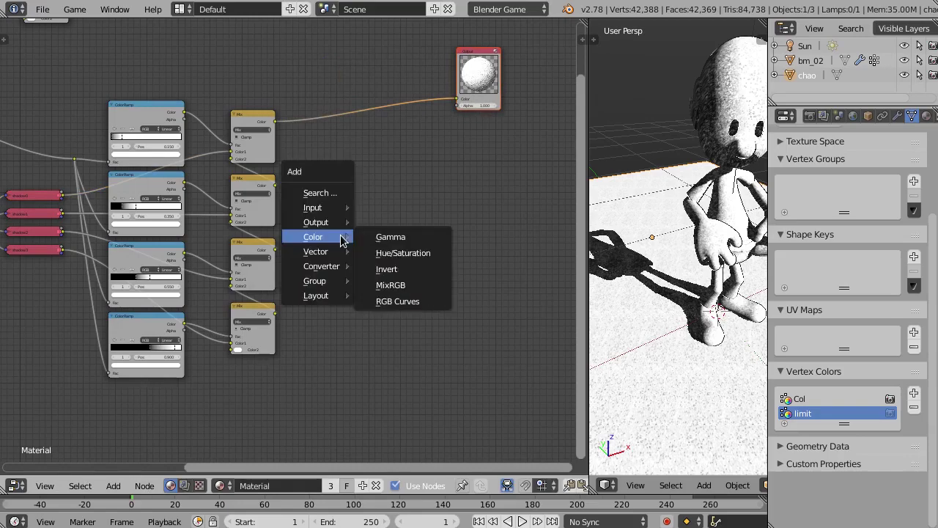
{"action": "mouse_move", "coordinate": [298, 225]}
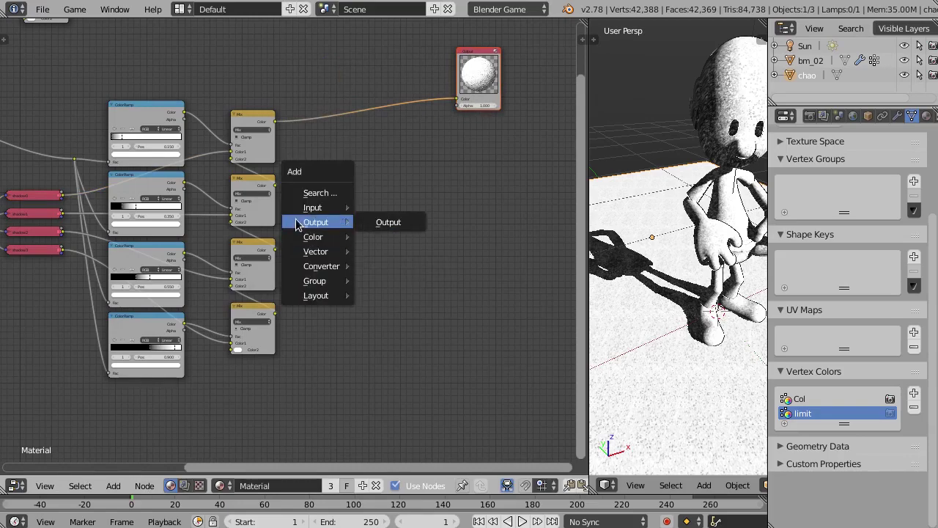
{"action": "mouse_move", "coordinate": [320, 238]}
{"action": "left_click", "coordinate": [437, 283]}
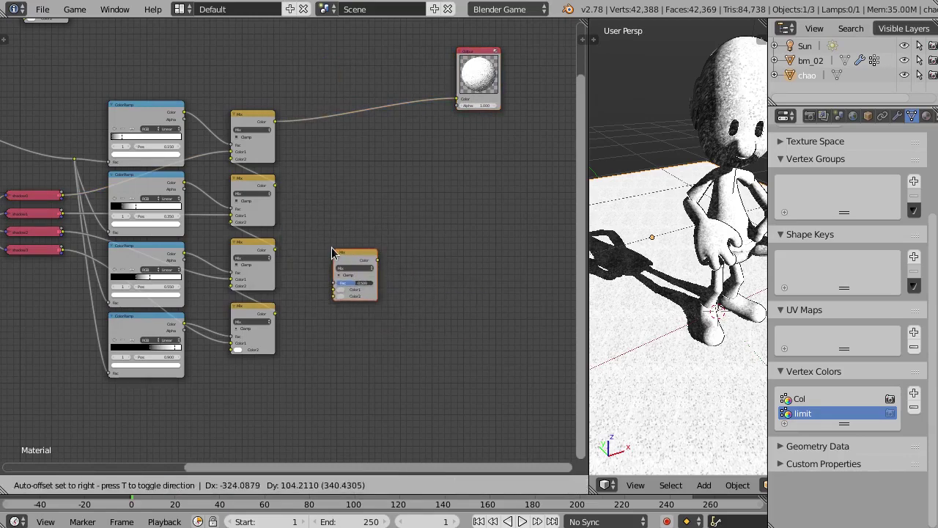
{"action": "left_click", "coordinate": [332, 253]}
{"action": "scroll", "coordinate": [325, 286], "scroll_direction": "up", "scroll_amount": 4}
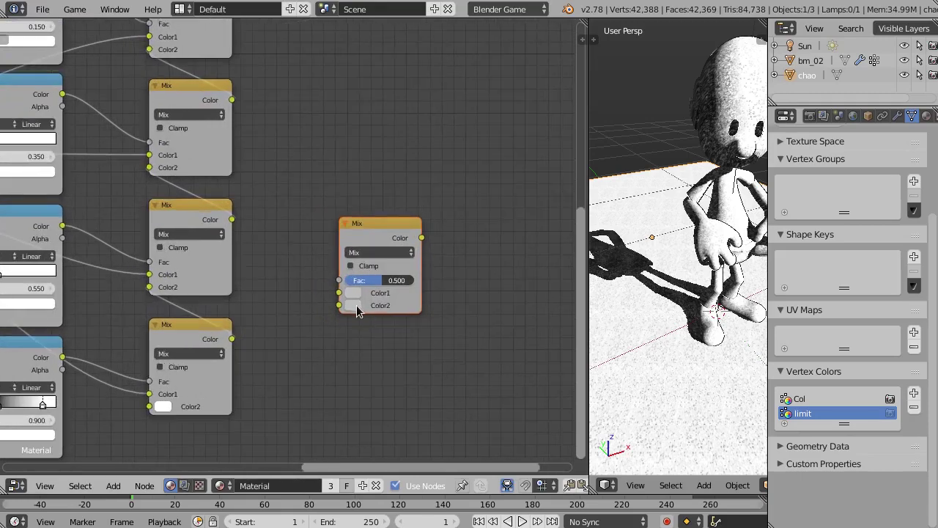
{"action": "left_click", "coordinate": [355, 306]}
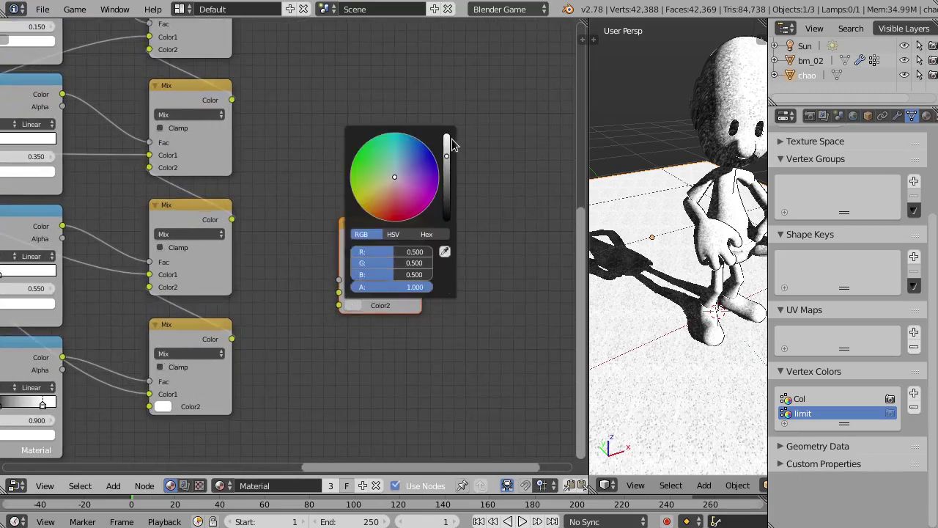
Step: Link the shadow0 texture's Color output to the new Mix node's Color1 and preview the shadow0 pattern
{"action": "scroll", "coordinate": [388, 296], "scroll_direction": "down", "scroll_amount": 2}
{"action": "middle_click_drag", "start_coordinate": [293, 293], "coordinate": [380, 286]}
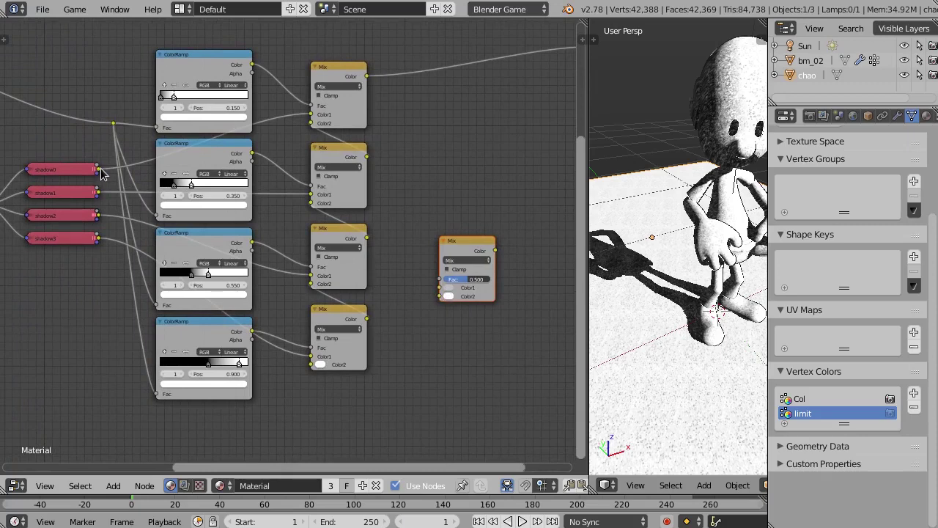
{"action": "left_click_drag", "start_coordinate": [97, 170], "coordinate": [441, 288]}
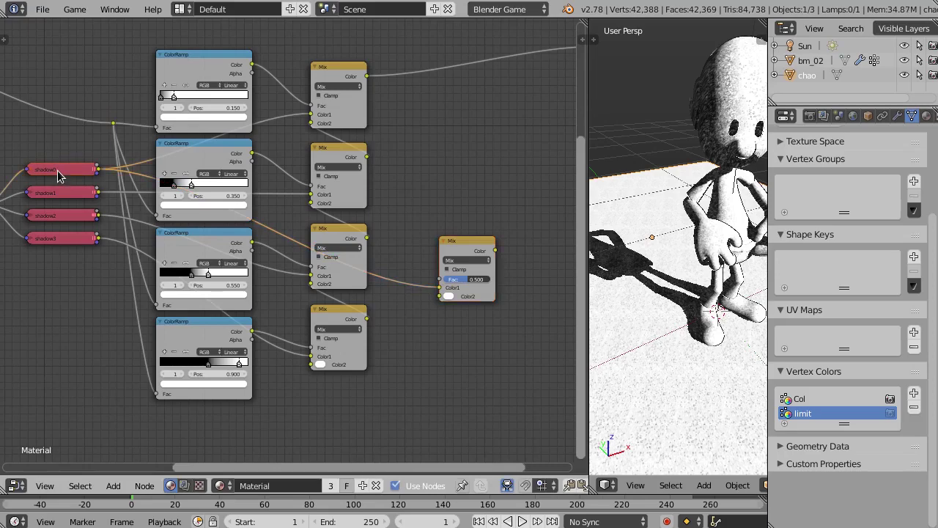
{"action": "scroll", "coordinate": [57, 170], "scroll_direction": "up", "scroll_amount": 2}
{"action": "key", "text": "h"}
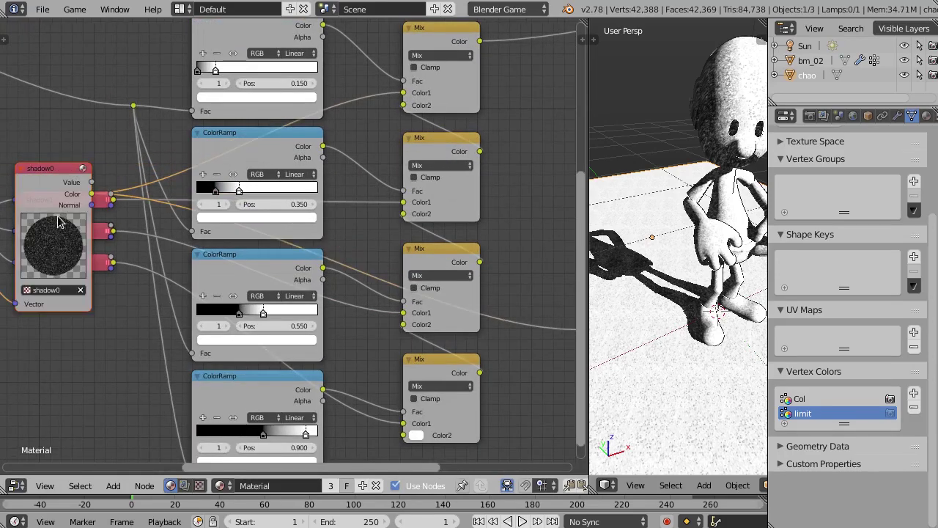
{"action": "key", "text": "h"}
Step: Link the Color output of the ColorRamp at position 0.150 to the new Mix node's Fac and move that Mix node closer
{"action": "middle_click_drag", "start_coordinate": [413, 207], "coordinate": [259, 216]}
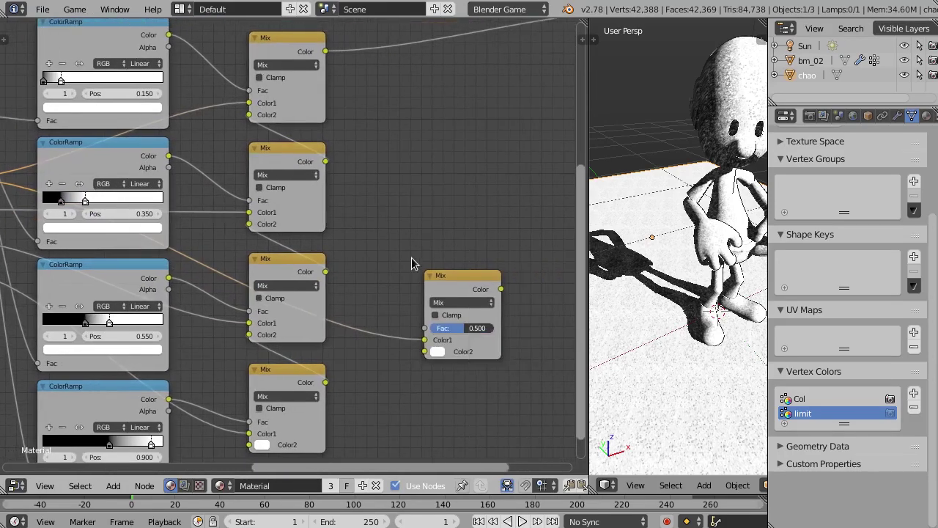
{"action": "middle_click_drag", "start_coordinate": [411, 258], "coordinate": [351, 248]}
{"action": "scroll", "coordinate": [334, 249], "scroll_direction": "down", "scroll_amount": 2}
{"action": "scroll", "coordinate": [376, 281], "scroll_direction": "up", "scroll_amount": 2}
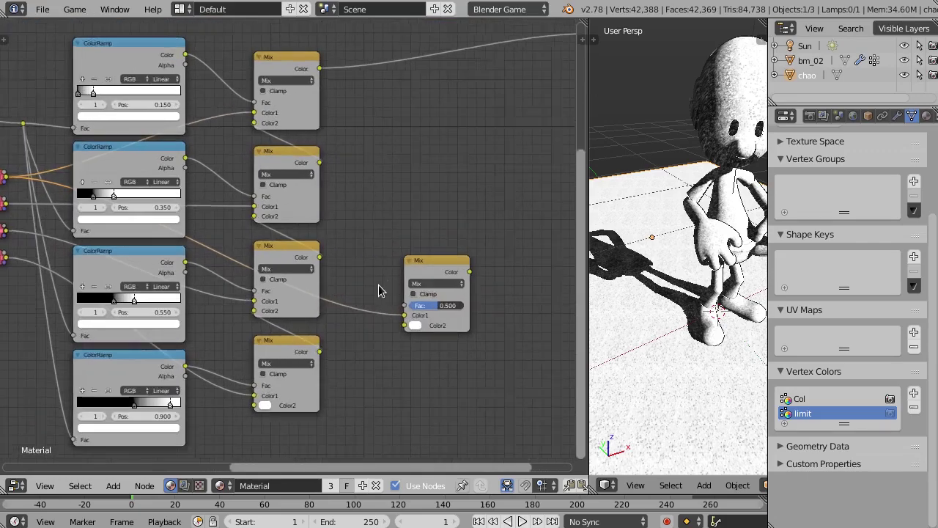
{"action": "scroll", "coordinate": [164, 78], "scroll_direction": "down", "scroll_amount": 2}
{"action": "left_click_drag", "start_coordinate": [152, 38], "coordinate": [372, 291]}
{"action": "middle_click_drag", "start_coordinate": [345, 199], "coordinate": [312, 192]}
{"action": "left_click_drag", "start_coordinate": [325, 253], "coordinate": [297, 262]}
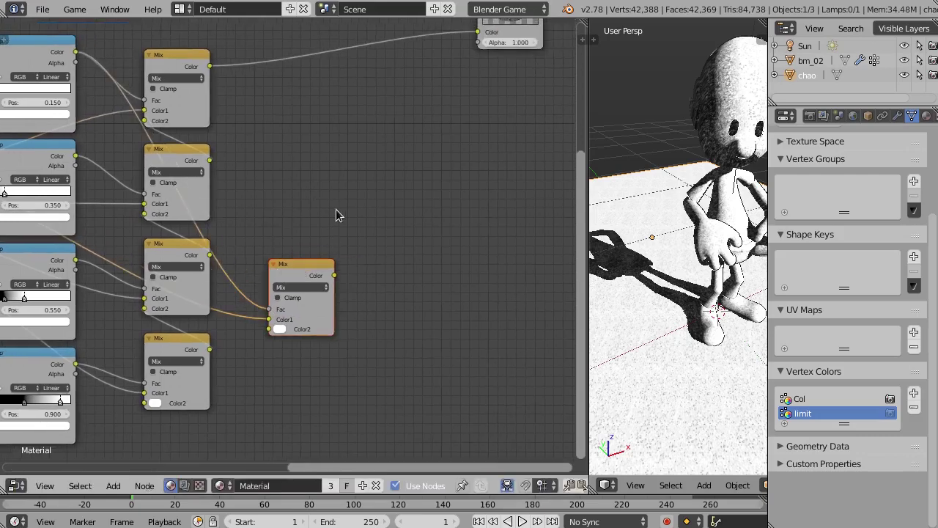
Step: Add another MixRGB node and connect the shadow0 Mix node's Color output to its Color1
{"action": "key", "text": "shift+a"}
{"action": "mouse_move", "coordinate": [348, 198]}
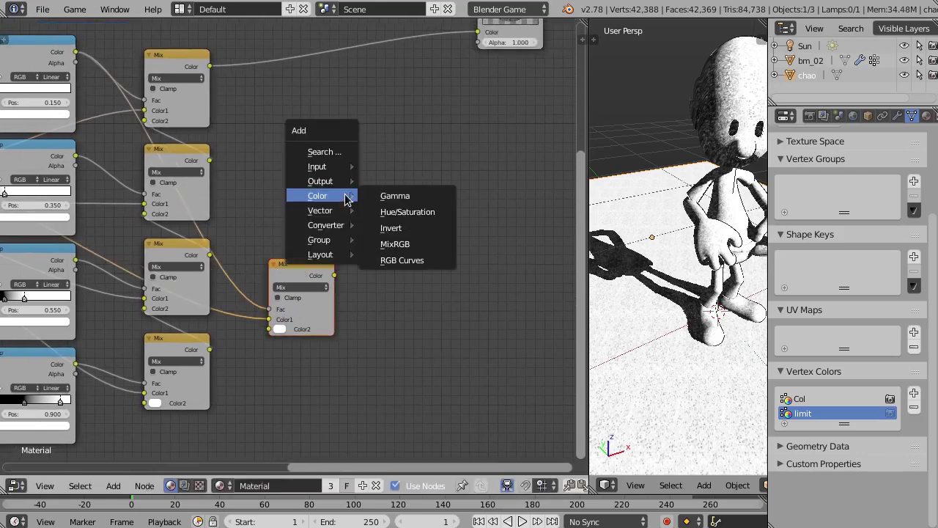
{"action": "left_click", "coordinate": [418, 243]}
{"action": "left_click", "coordinate": [364, 188]}
{"action": "scroll", "coordinate": [359, 262], "scroll_direction": "up", "scroll_amount": 1}
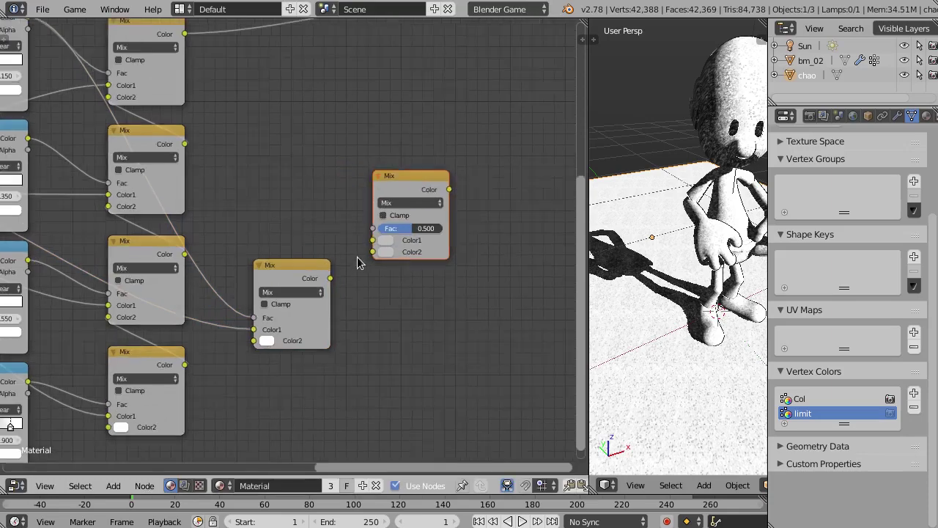
{"action": "left_click_drag", "start_coordinate": [330, 279], "coordinate": [374, 240]}
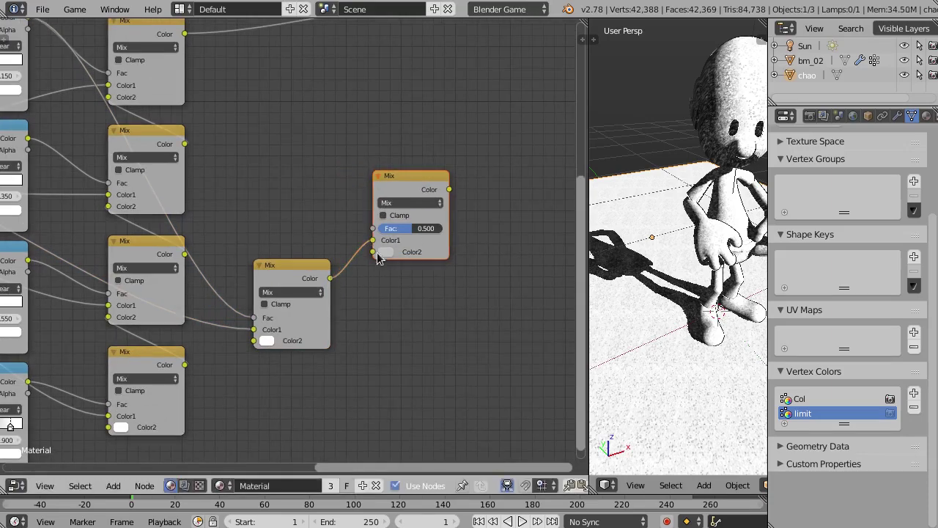
Step: Connect the uppermost Mix node's Color output to Color2 of the newly added Mix node
{"action": "scroll", "coordinate": [354, 189], "scroll_direction": "down", "scroll_amount": 1}
{"action": "scroll", "coordinate": [312, 176], "scroll_direction": "down", "scroll_amount": 1}
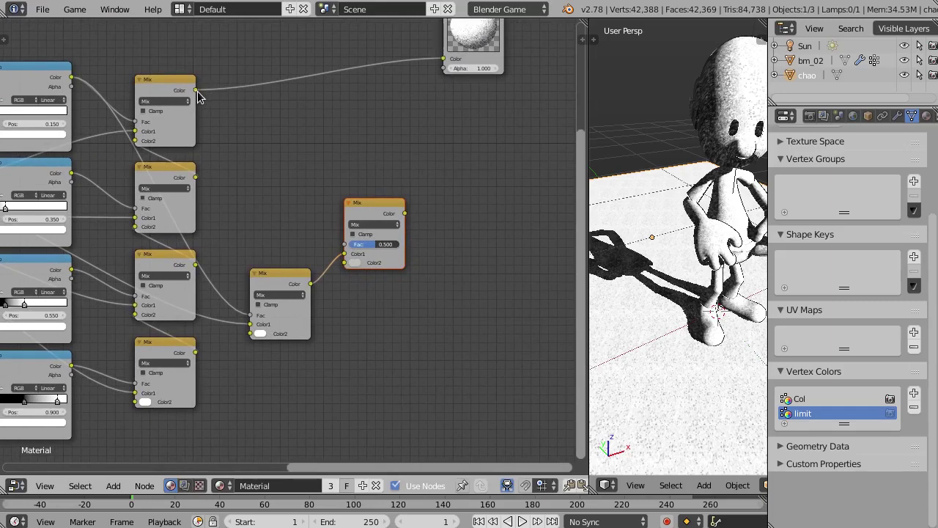
{"action": "left_click_drag", "start_coordinate": [197, 91], "coordinate": [344, 263]}
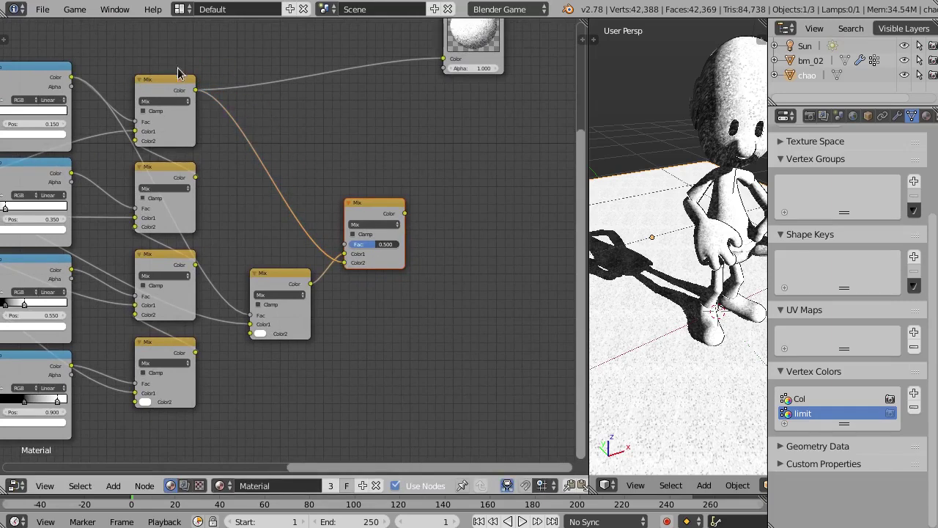
{"action": "middle_click_drag", "start_coordinate": [354, 139], "coordinate": [316, 152]}
{"action": "scroll", "coordinate": [137, 98], "scroll_direction": "up", "scroll_amount": 2}
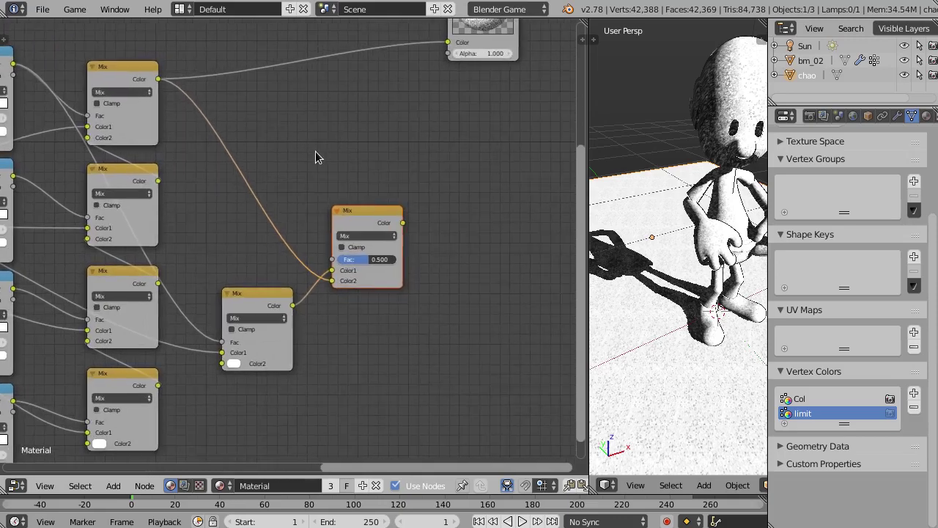
Step: Add a Geometry input node below the shadow0 Mix node and set its vertex color layer to limit
{"action": "scroll", "coordinate": [357, 191], "scroll_direction": "up", "scroll_amount": 1}
{"action": "scroll", "coordinate": [277, 164], "scroll_direction": "down", "scroll_amount": 2}
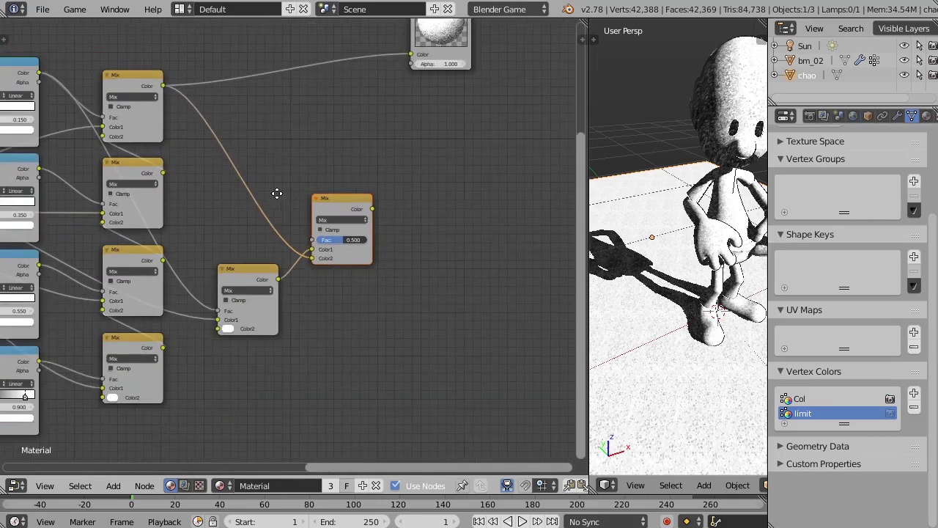
{"action": "scroll", "coordinate": [279, 193], "scroll_direction": "down", "scroll_amount": 2, "text": "shift"}
{"action": "key", "text": "shift+a"}
{"action": "mouse_move", "coordinate": [318, 212]}
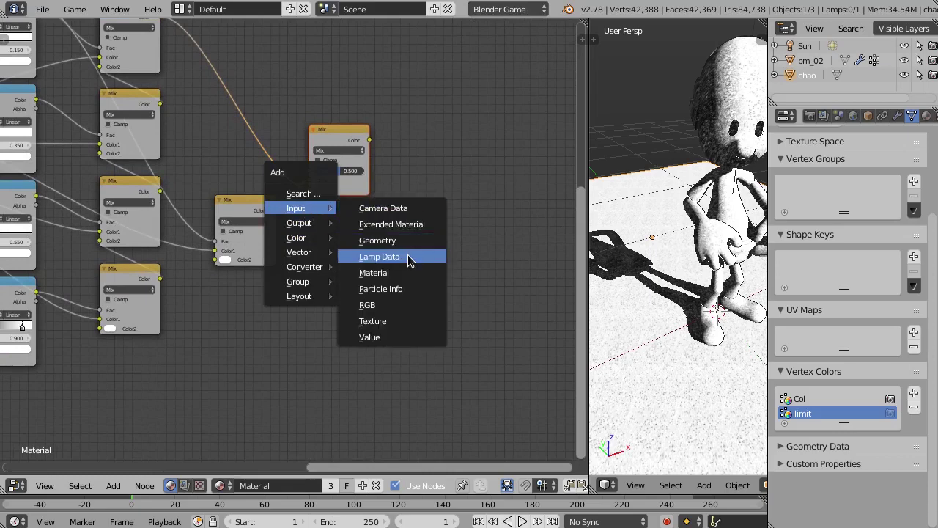
{"action": "left_click", "coordinate": [408, 248]}
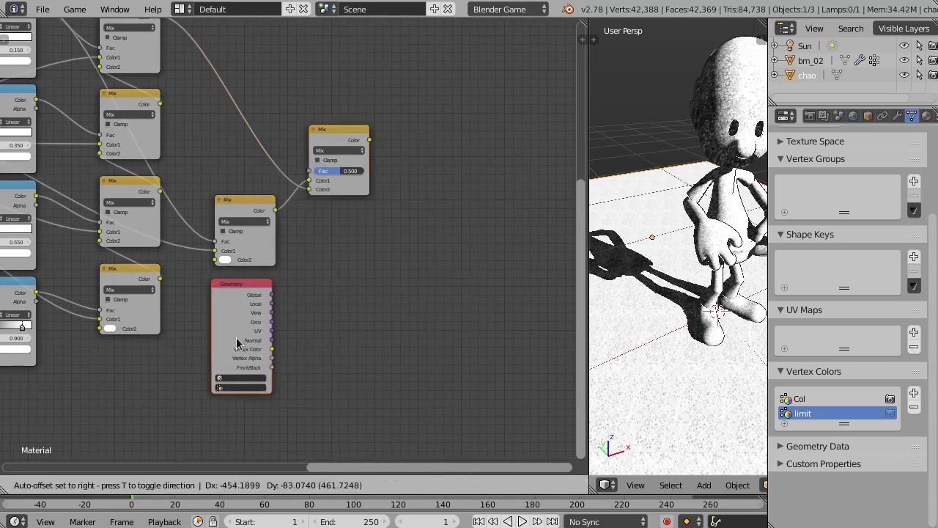
{"action": "left_click", "coordinate": [236, 366]}
{"action": "scroll", "coordinate": [235, 367], "scroll_direction": "up", "scroll_amount": 3}
{"action": "left_click", "coordinate": [248, 393]}
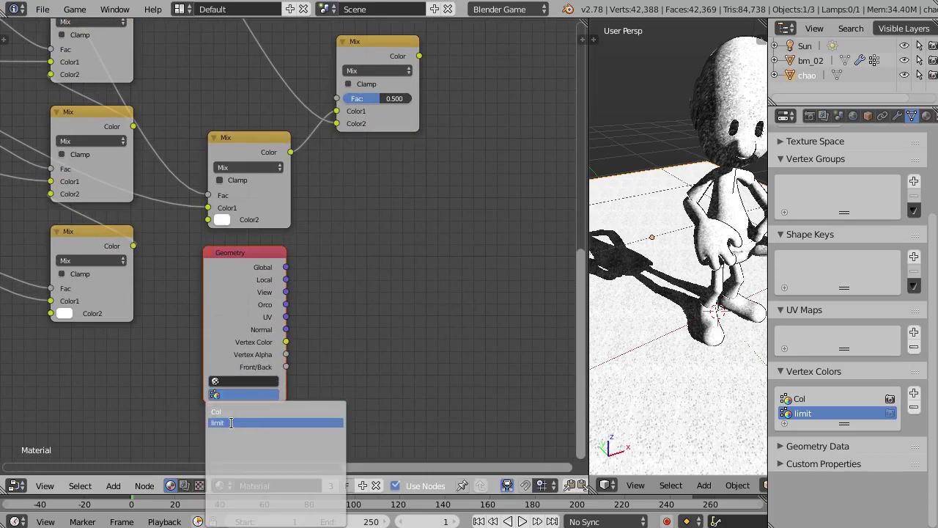
{"action": "left_click", "coordinate": [229, 423]}
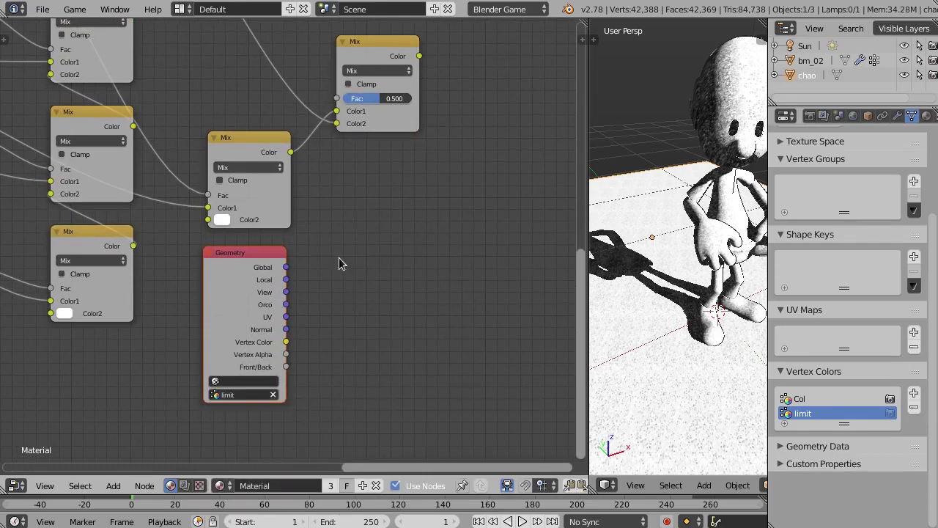
Step: Link the Geometry node's Vertex Color to the last Mix node's Fac, and that Mix node's Color to the Output node's Color
{"action": "middle_click_drag", "start_coordinate": [340, 262], "coordinate": [315, 297]}
{"action": "left_click_drag", "start_coordinate": [275, 386], "coordinate": [321, 139]}
{"action": "middle_click_drag", "start_coordinate": [434, 59], "coordinate": [337, 212]}
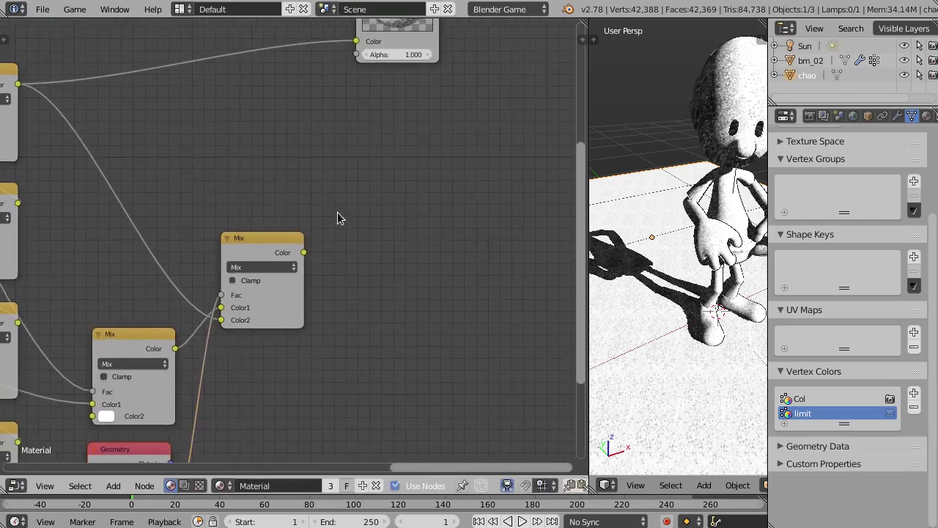
{"action": "scroll", "coordinate": [339, 211], "scroll_direction": "down", "scroll_amount": 1}
{"action": "middle_click_drag", "start_coordinate": [703, 234], "coordinate": [676, 259], "text": "shift"}
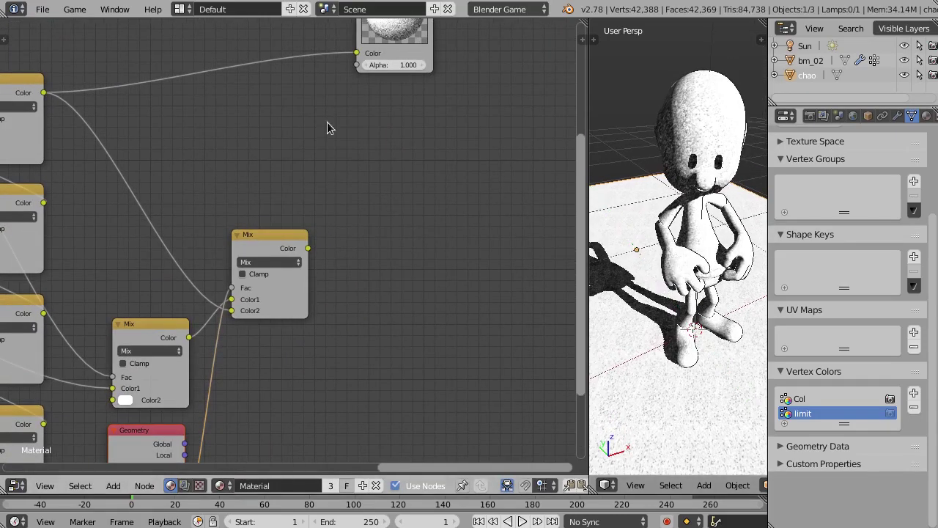
{"action": "middle_click_drag", "start_coordinate": [322, 195], "coordinate": [297, 260]}
{"action": "left_click_drag", "start_coordinate": [283, 314], "coordinate": [332, 119]}
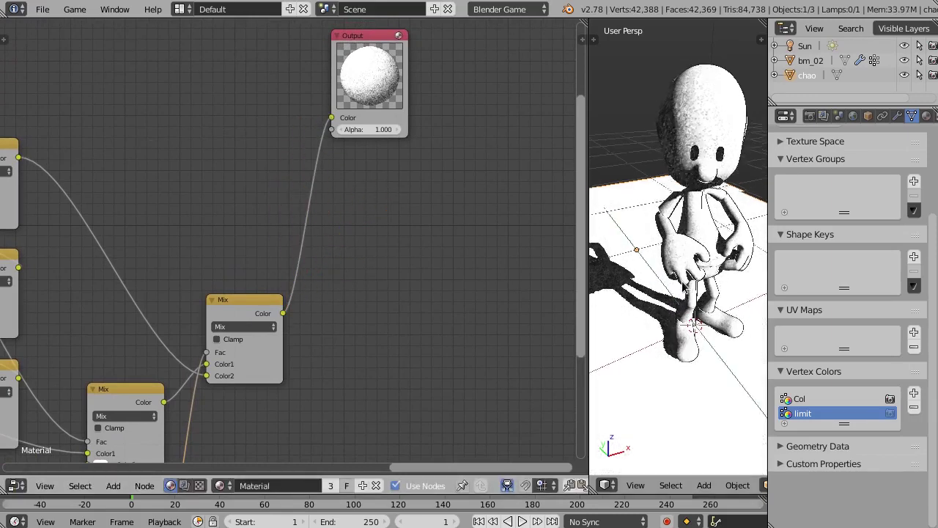
Step: Widen the 3D viewport and inspect the shading on the character and its shadow on the floor
{"action": "middle_click_drag", "start_coordinate": [686, 277], "coordinate": [680, 285], "text": "shift"}
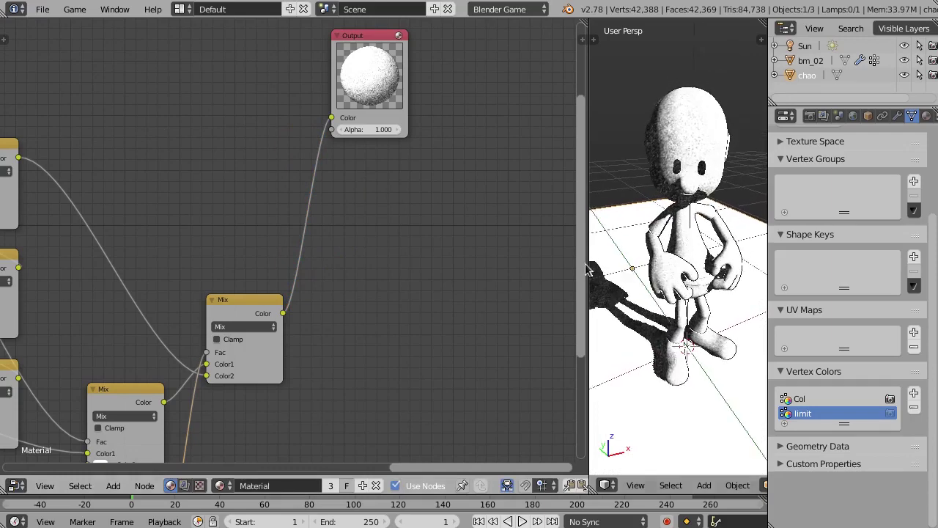
{"action": "left_click_drag", "start_coordinate": [588, 263], "coordinate": [431, 264]}
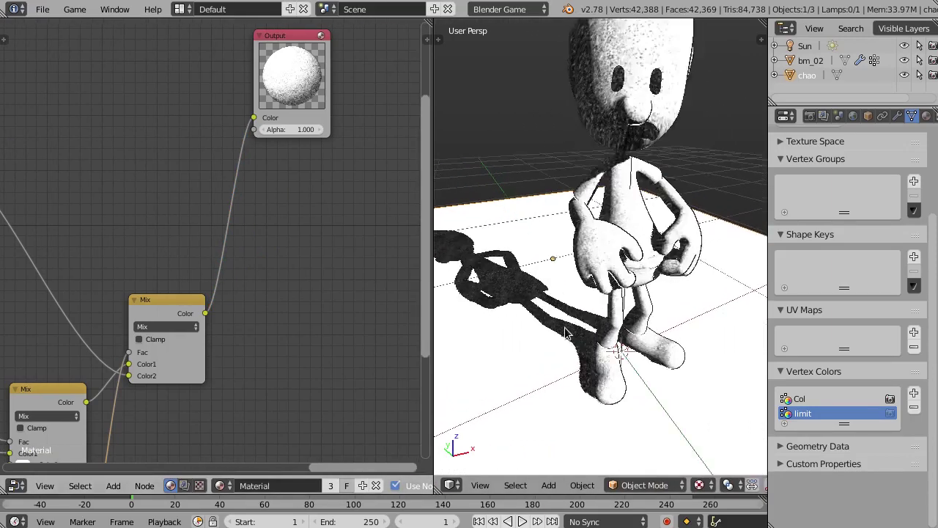
{"action": "scroll", "coordinate": [517, 384], "scroll_direction": "down", "scroll_amount": 2}
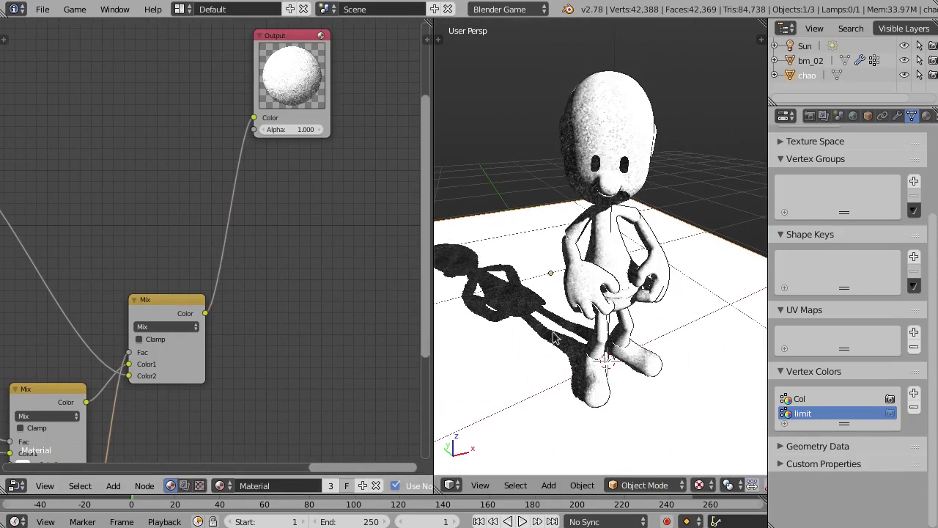
{"action": "middle_click_drag", "start_coordinate": [554, 281], "coordinate": [573, 286]}
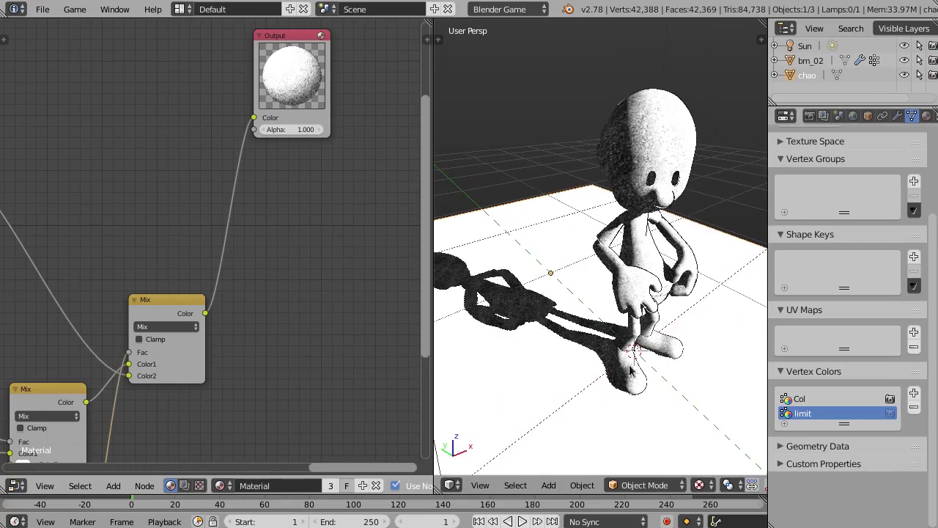
{"action": "scroll", "coordinate": [528, 334], "scroll_direction": "up", "scroll_amount": 2}
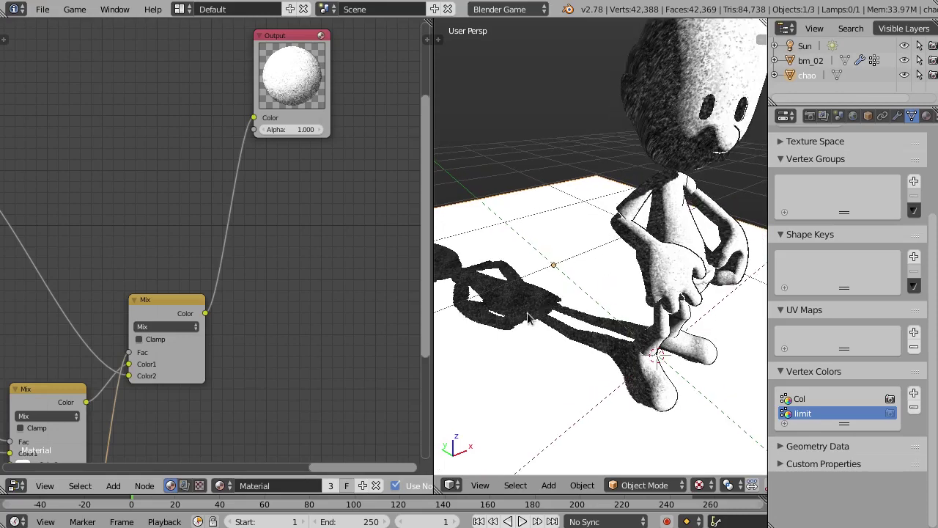
{"action": "scroll", "coordinate": [541, 295], "scroll_direction": "up", "scroll_amount": 1}
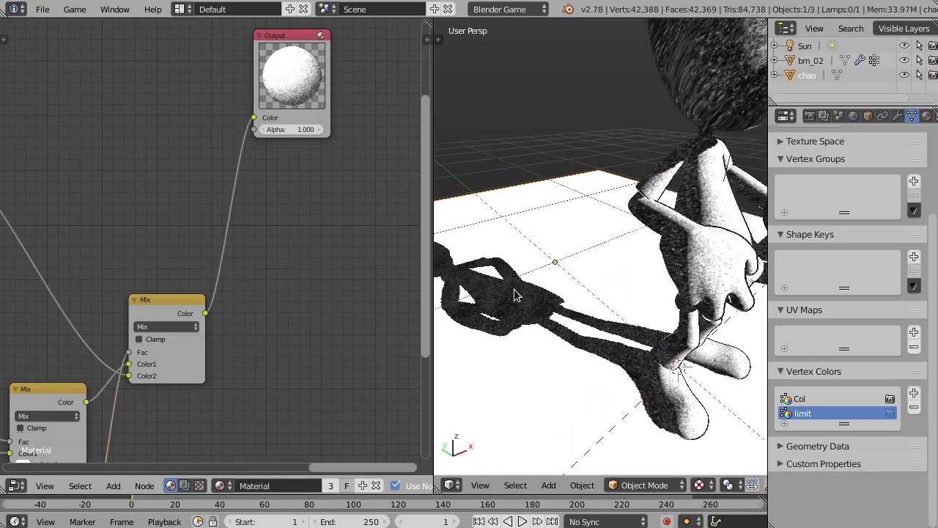
{"action": "scroll", "coordinate": [541, 311], "scroll_direction": "down", "scroll_amount": 1}
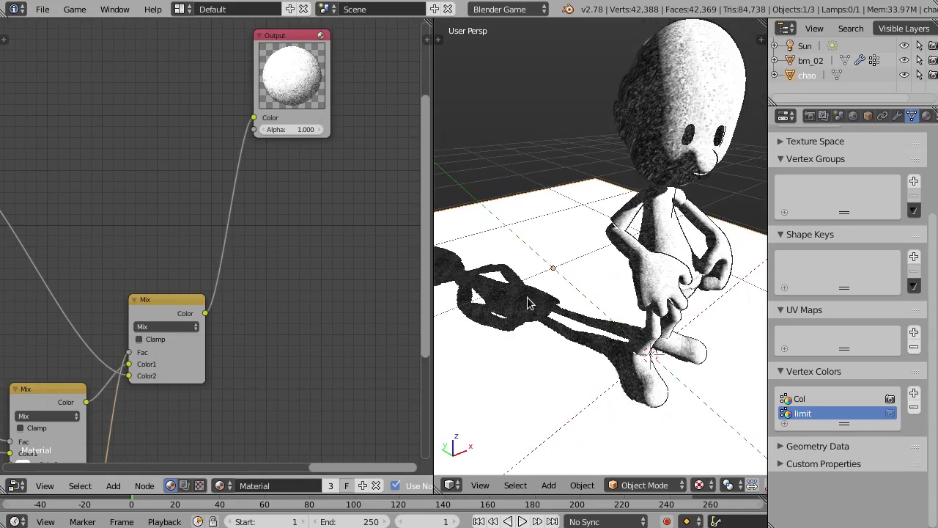
{"action": "scroll", "coordinate": [230, 320], "scroll_direction": "down", "scroll_amount": 4}
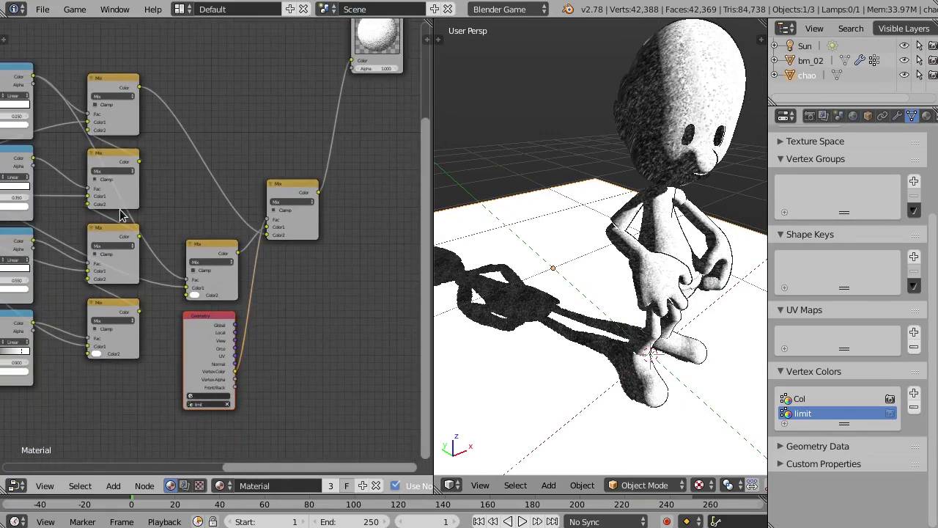
{"action": "middle_click_drag", "start_coordinate": [120, 215], "coordinate": [128, 256]}
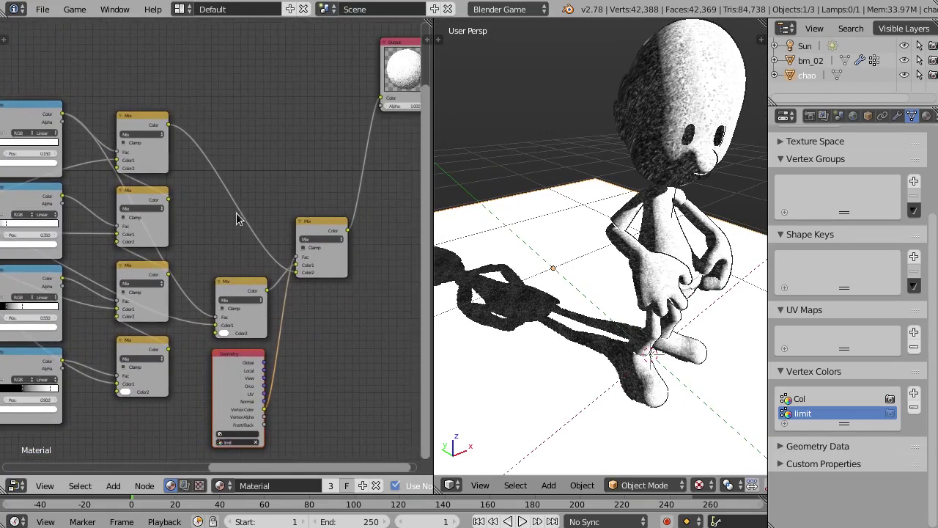
Step: Make the bm_02 character the active object and leave everything deselected
{"action": "middle_click_drag", "start_coordinate": [639, 241], "coordinate": [569, 302]}
{"action": "scroll", "coordinate": [626, 236], "scroll_direction": "down", "scroll_amount": 1}
{"action": "key", "text": "a"}
{"action": "right_click", "coordinate": [641, 265]}
{"action": "key", "text": "a"}
Step: Examine the complete material node network from the Mapping node to the Output, along with the character's shading from several angles
{"action": "scroll", "coordinate": [327, 236], "scroll_direction": "down", "scroll_amount": 7}
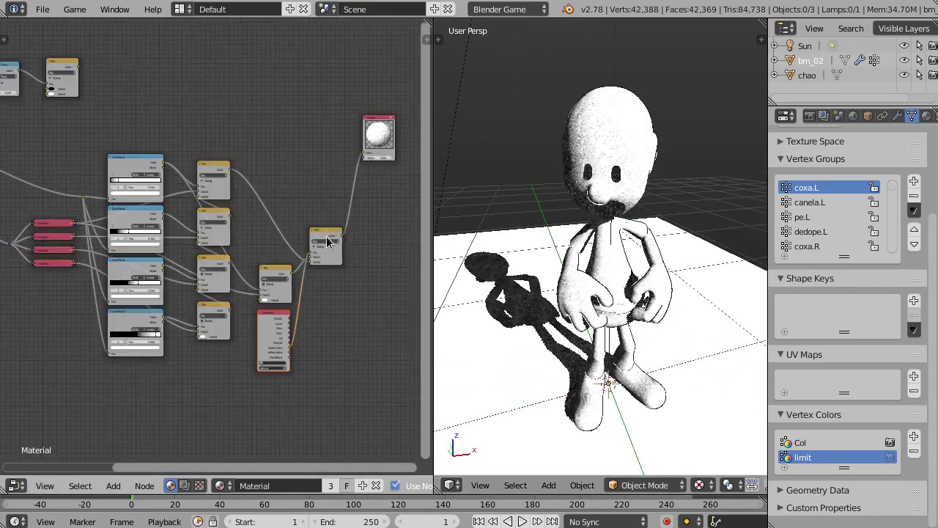
{"action": "middle_click_drag", "start_coordinate": [157, 208], "coordinate": [257, 186]}
{"action": "scroll", "coordinate": [122, 219], "scroll_direction": "up", "scroll_amount": 4}
{"action": "middle_click_drag", "start_coordinate": [82, 198], "coordinate": [126, 206]}
{"action": "middle_click_drag", "start_coordinate": [415, 172], "coordinate": [228, 193]}
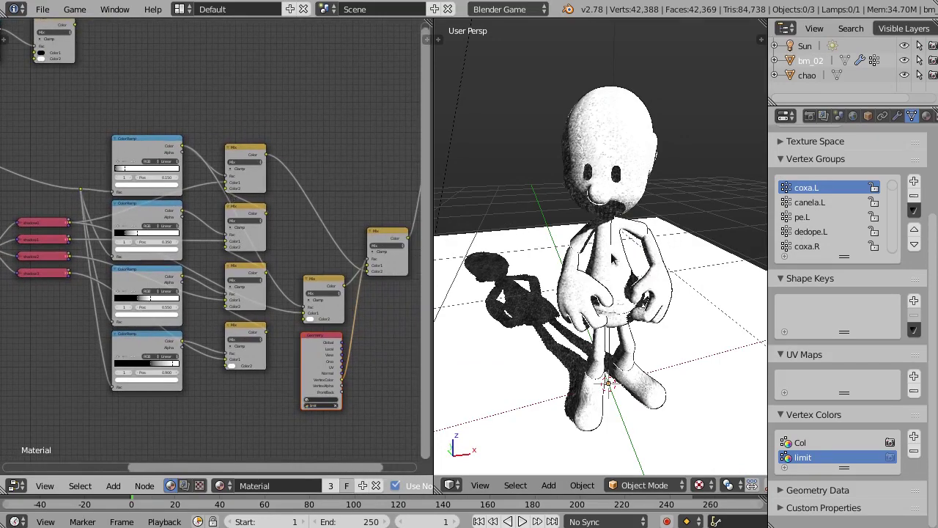
{"action": "middle_click_drag", "start_coordinate": [611, 258], "coordinate": [652, 264]}
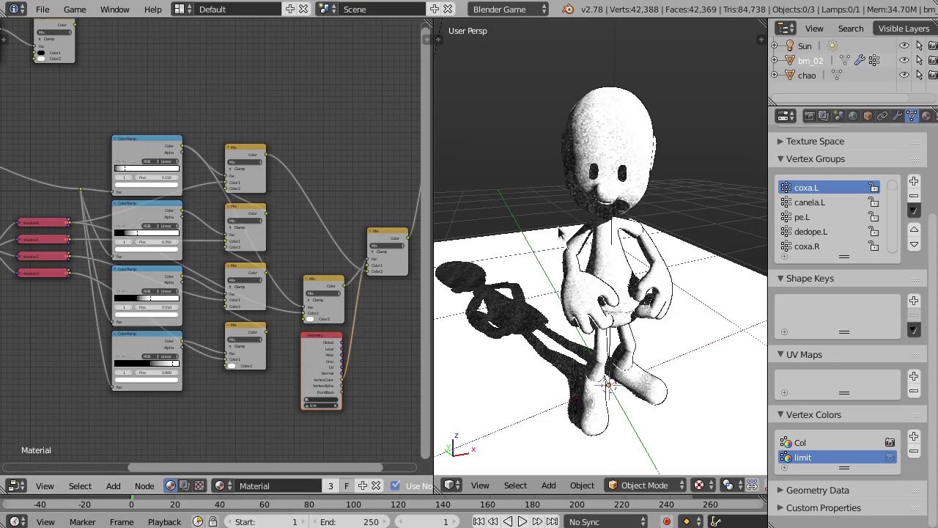
{"action": "middle_click_drag", "start_coordinate": [572, 217], "coordinate": [588, 241]}
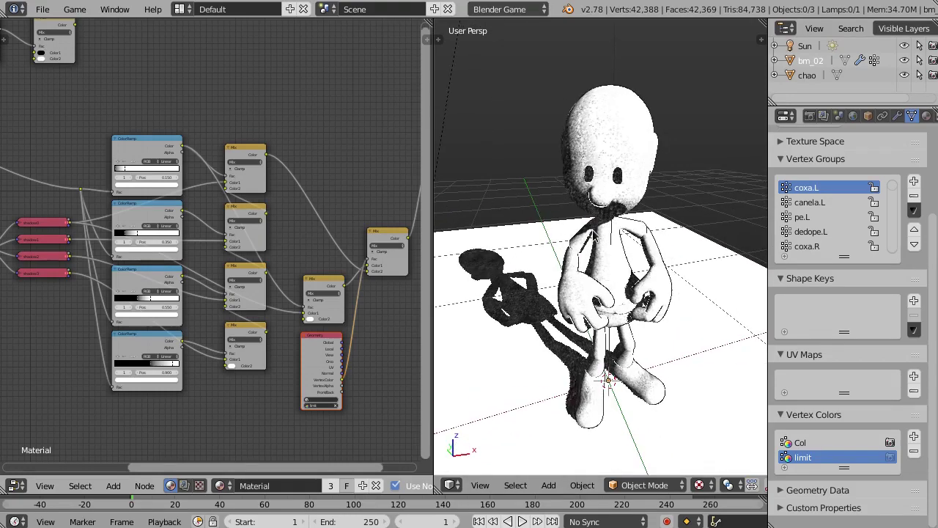
{"action": "middle_click_drag", "start_coordinate": [596, 238], "coordinate": [597, 233]}
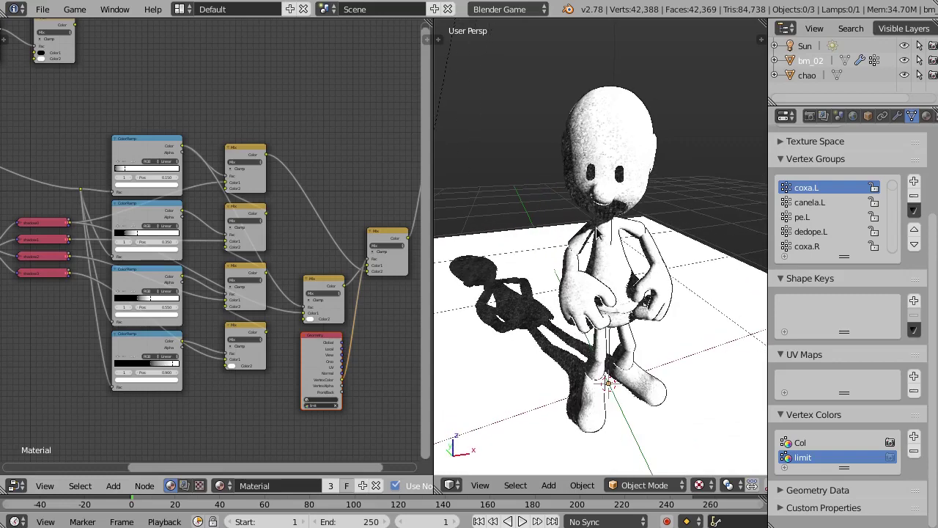
{"action": "scroll", "coordinate": [283, 138], "scroll_direction": "down", "scroll_amount": 3}
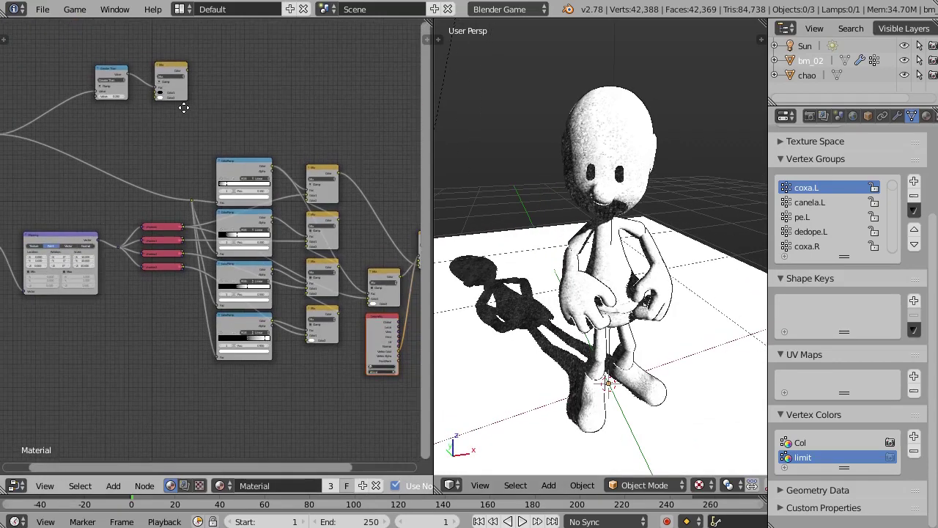
{"action": "middle_click_drag", "start_coordinate": [215, 142], "coordinate": [143, 113]}
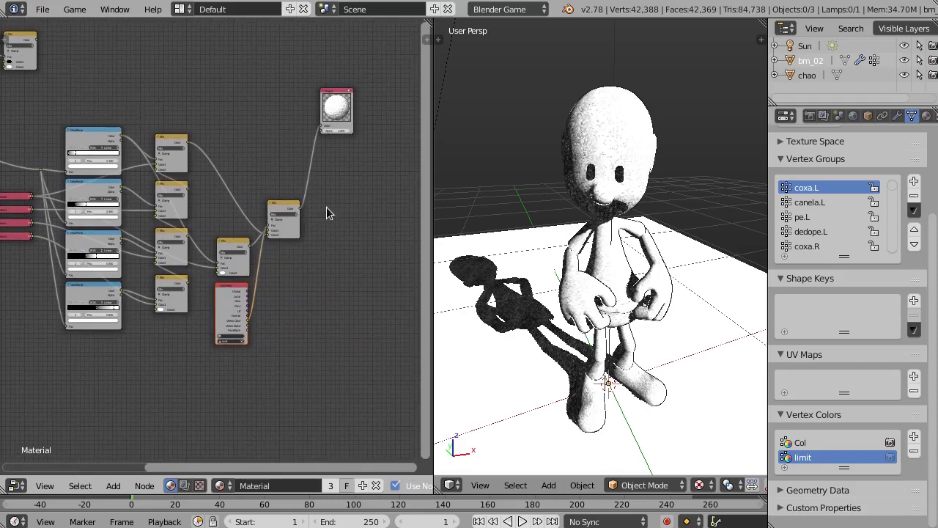
Step: Move the final Mix node up and the Output node down to tidy the layout, and check the character's shading
{"action": "left_click", "coordinate": [291, 201]}
{"action": "left_click_drag", "start_coordinate": [291, 200], "coordinate": [292, 177]}
{"action": "left_click_drag", "start_coordinate": [345, 92], "coordinate": [352, 118]}
{"action": "middle_click_drag", "start_coordinate": [652, 202], "coordinate": [653, 203]}
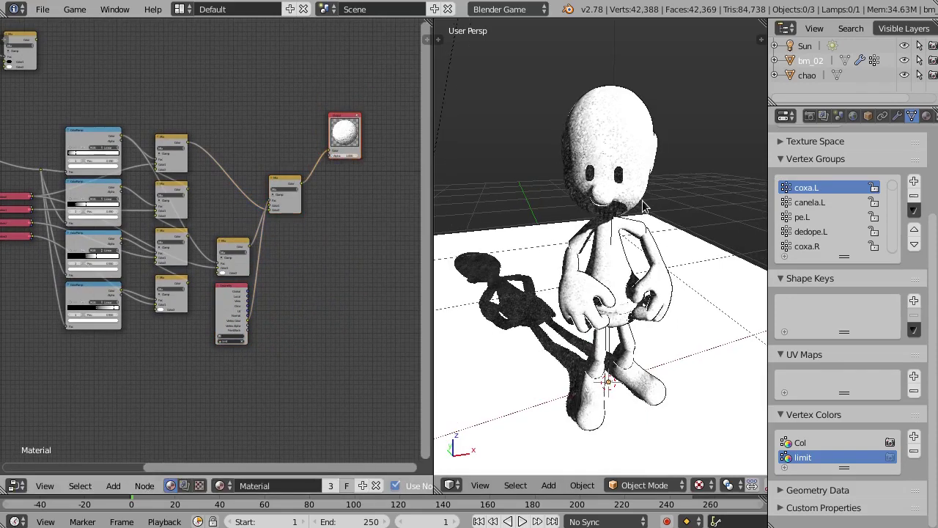
{"action": "middle_click_drag", "start_coordinate": [592, 216], "coordinate": [583, 230]}
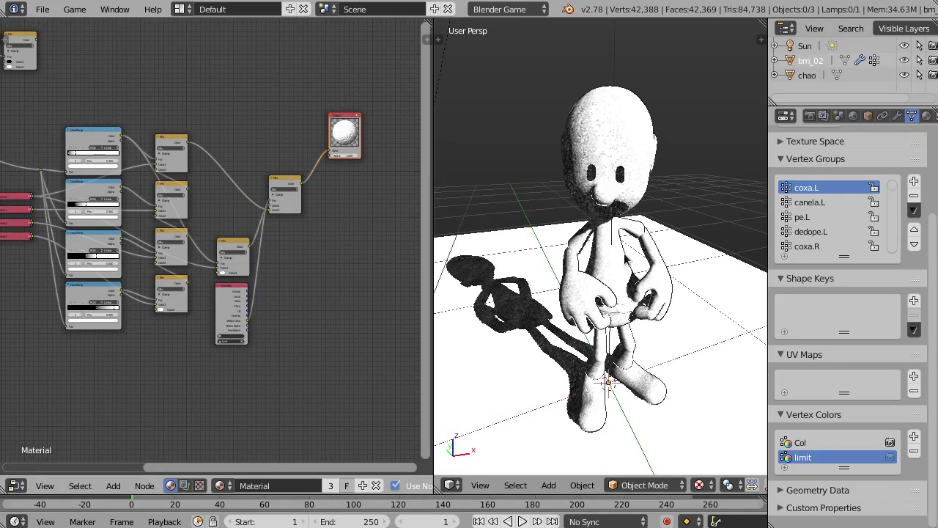
{"action": "mouse_move", "coordinate": [587, 259]}
{"action": "middle_mouse_down"}
{"action": "mouse_move", "coordinate": [613, 263]}
{"action": "mouse_move", "coordinate": [592, 250]}
{"action": "middle_mouse_up"}
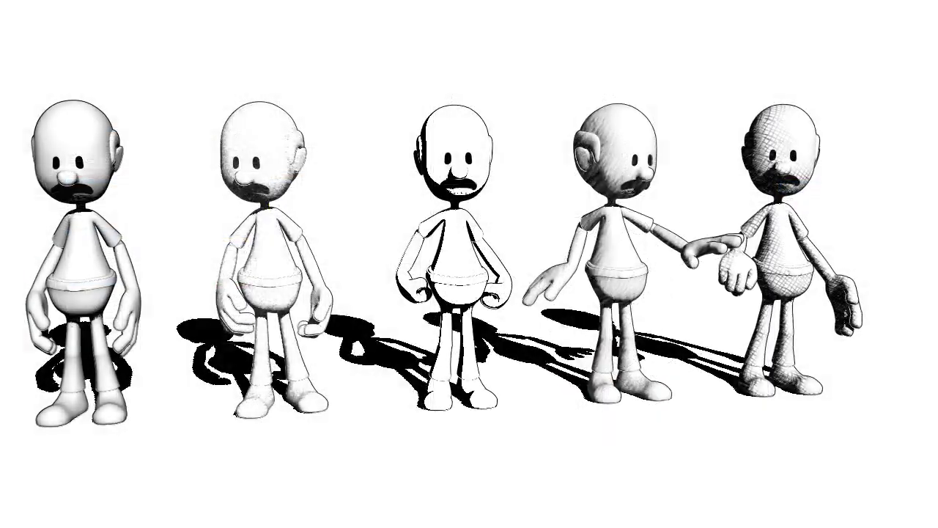